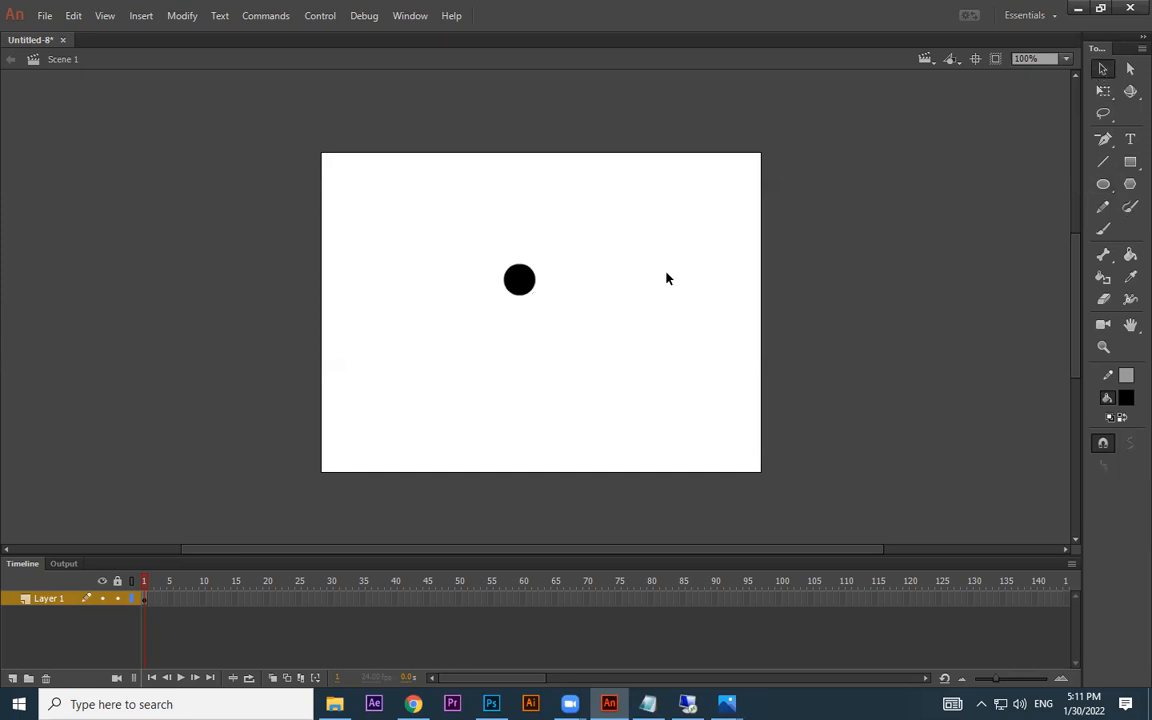
# - Draw a vertical torso line below the head and two splayed leg lines from its lower end, then pull the right leg's foot slightly inward
pyautogui.hotkey('ctrl', '=')
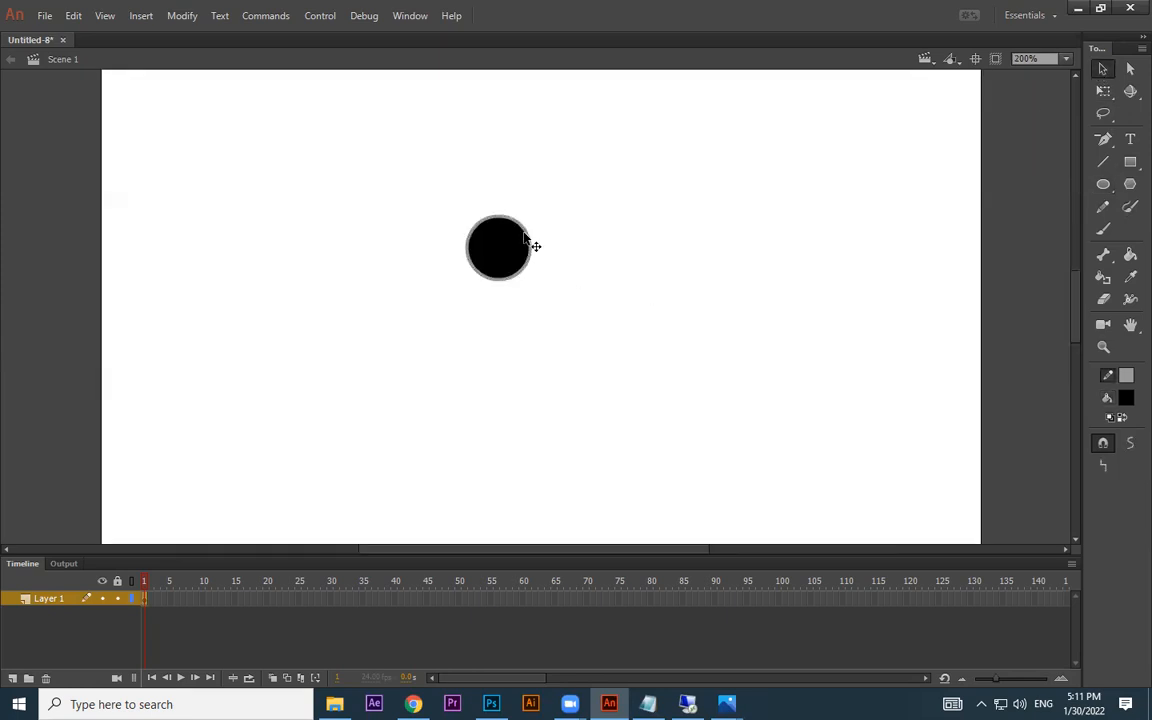
pyautogui.click(1104, 162)
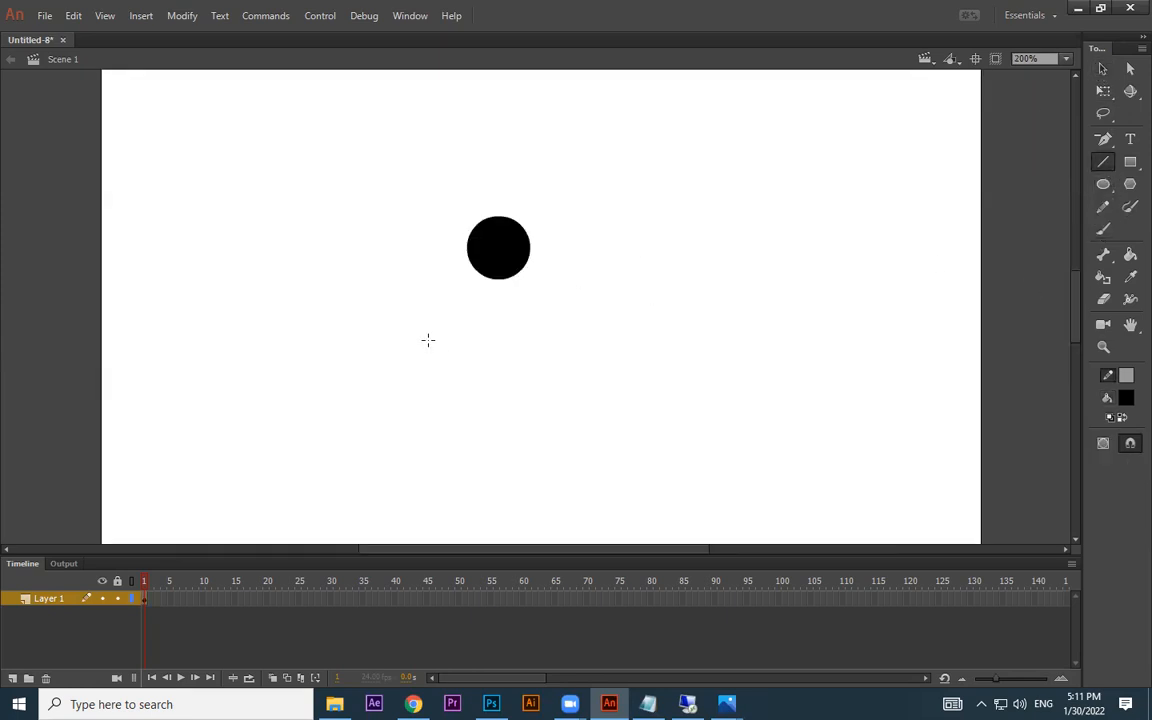
pyautogui.moveTo(497, 280); pyautogui.dragTo(497, 366)
pyautogui.moveTo(498, 368)
pyautogui.mouseDown()
pyautogui.moveTo(560, 434)
pyautogui.moveTo(540, 458)
pyautogui.moveTo(550, 487)
pyautogui.mouseUp()
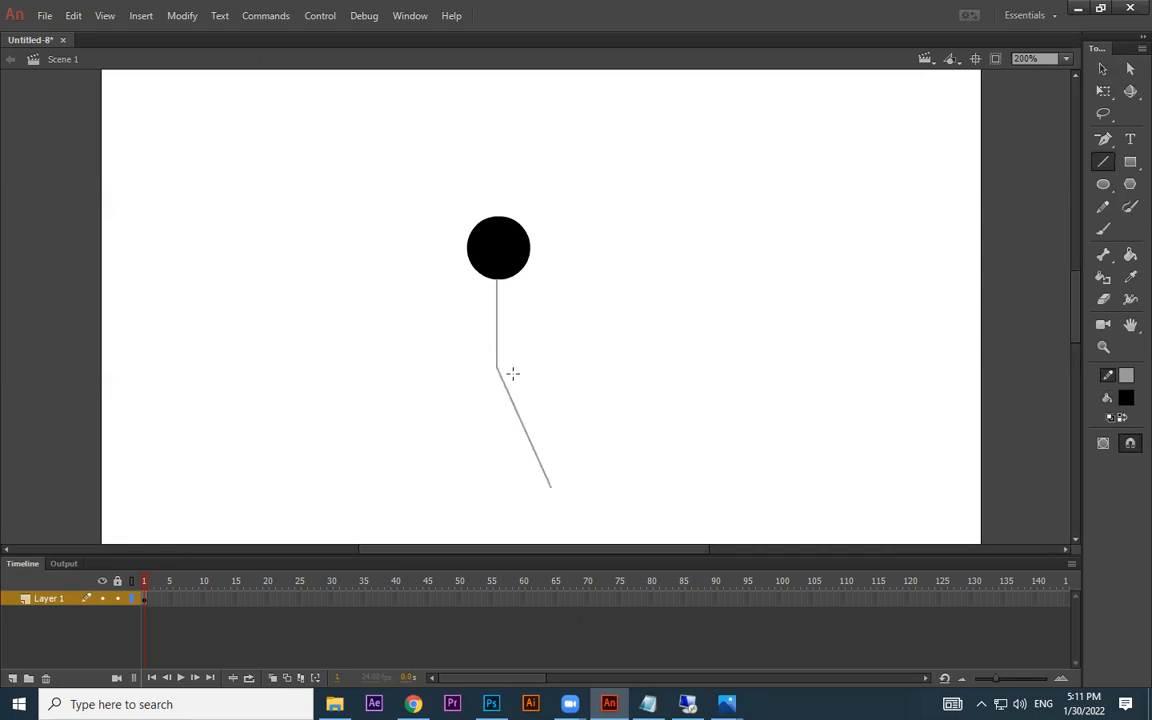
pyautogui.moveTo(497, 367); pyautogui.dragTo(450, 494)
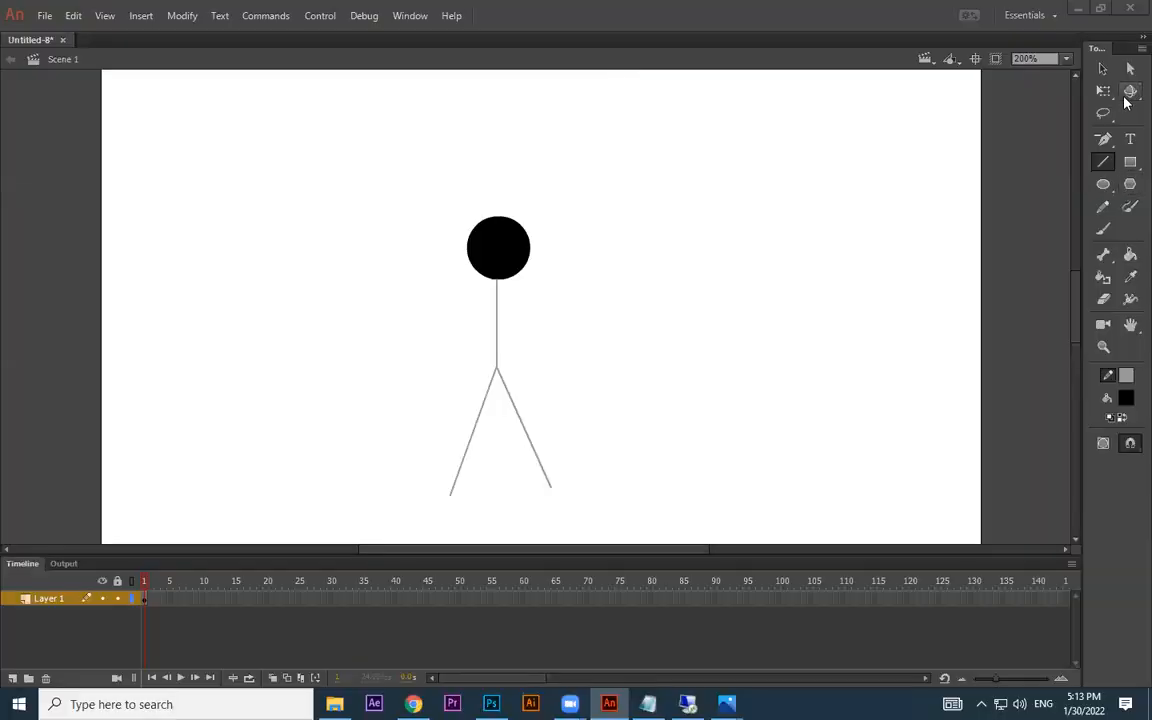
pyautogui.press('v')
pyautogui.moveTo(551, 489); pyautogui.dragTo(540, 493)
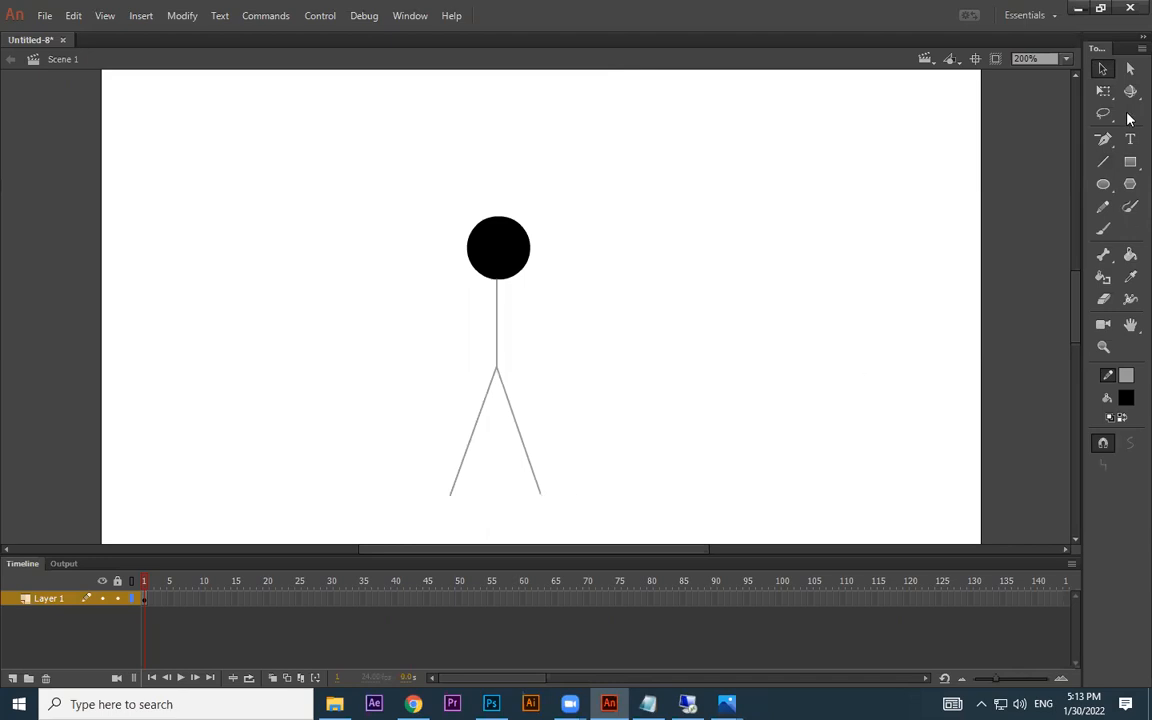
# - Draw two straight arm lines sloping down and outward from the upper torso, one on each side
pyautogui.click(1103, 166)
pyautogui.moveTo(497, 291); pyautogui.dragTo(557, 358)
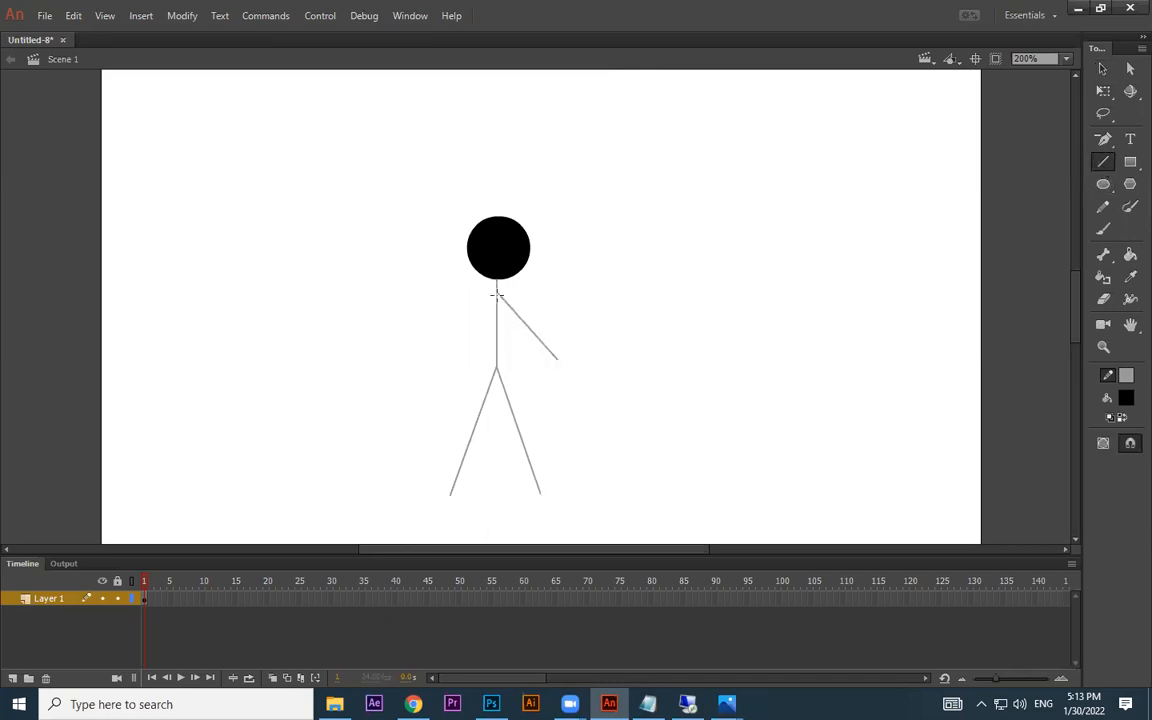
pyautogui.moveTo(497, 291); pyautogui.dragTo(430, 354)
# - Select all connected body lines of the stick figure and change the workspace layout to Small Screen
pyautogui.click(1103, 68)
pyautogui.doubleClick(498, 327)
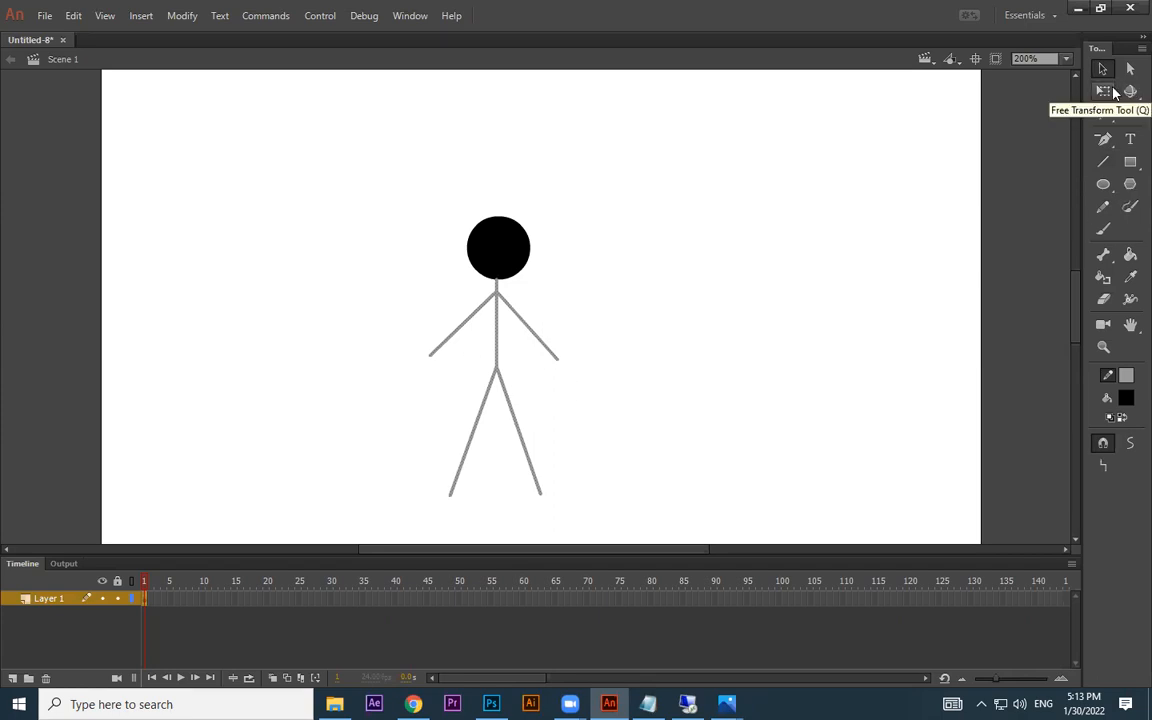
pyautogui.click(1025, 15)
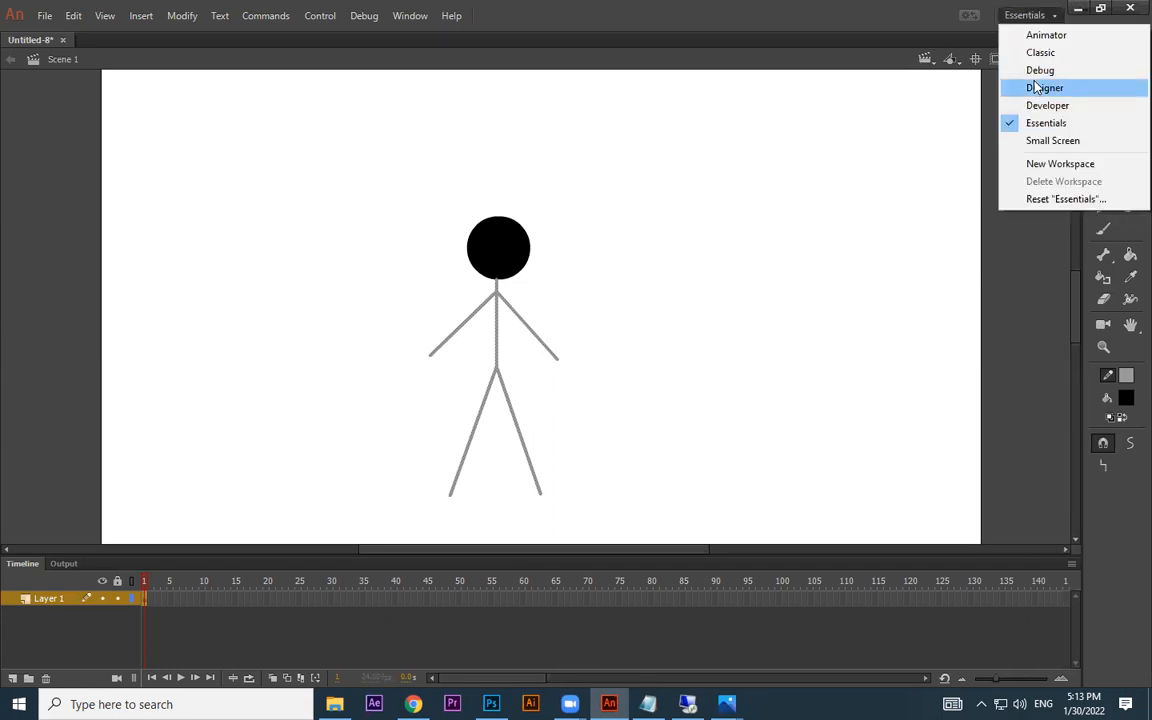
pyautogui.click(1052, 141)
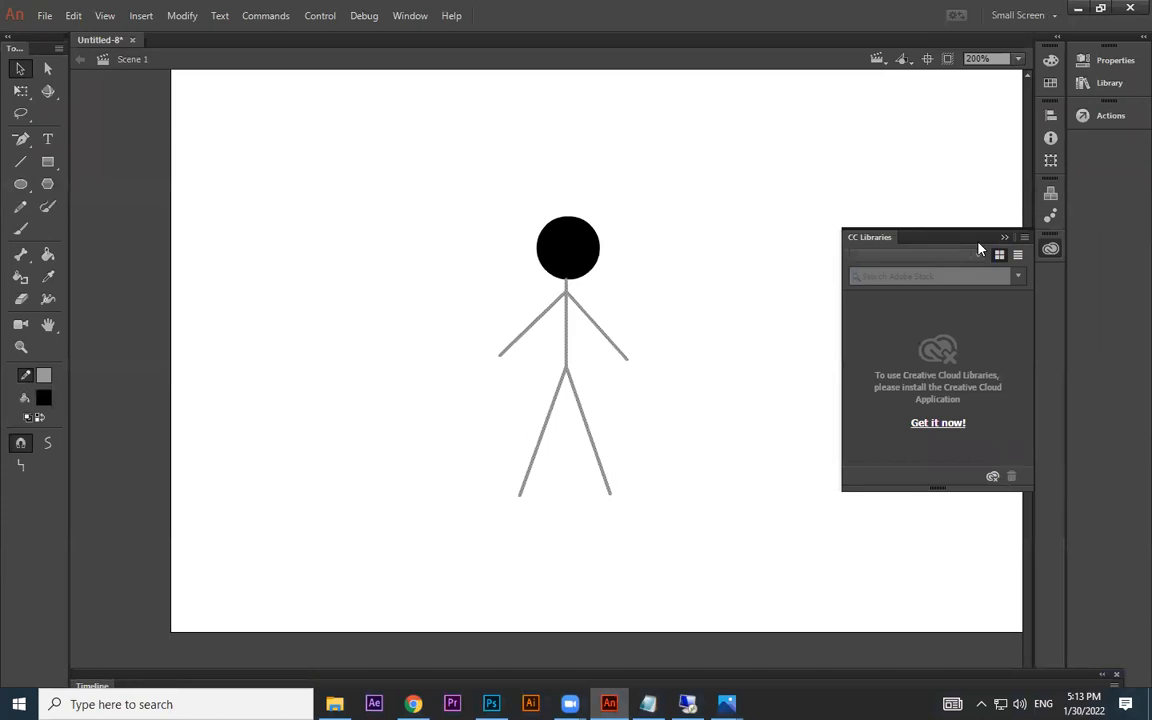
pyautogui.click(1004, 238)
# - Set the selected body lines' stroke width to 3 and their stroke color to black
pyautogui.click(1108, 62)
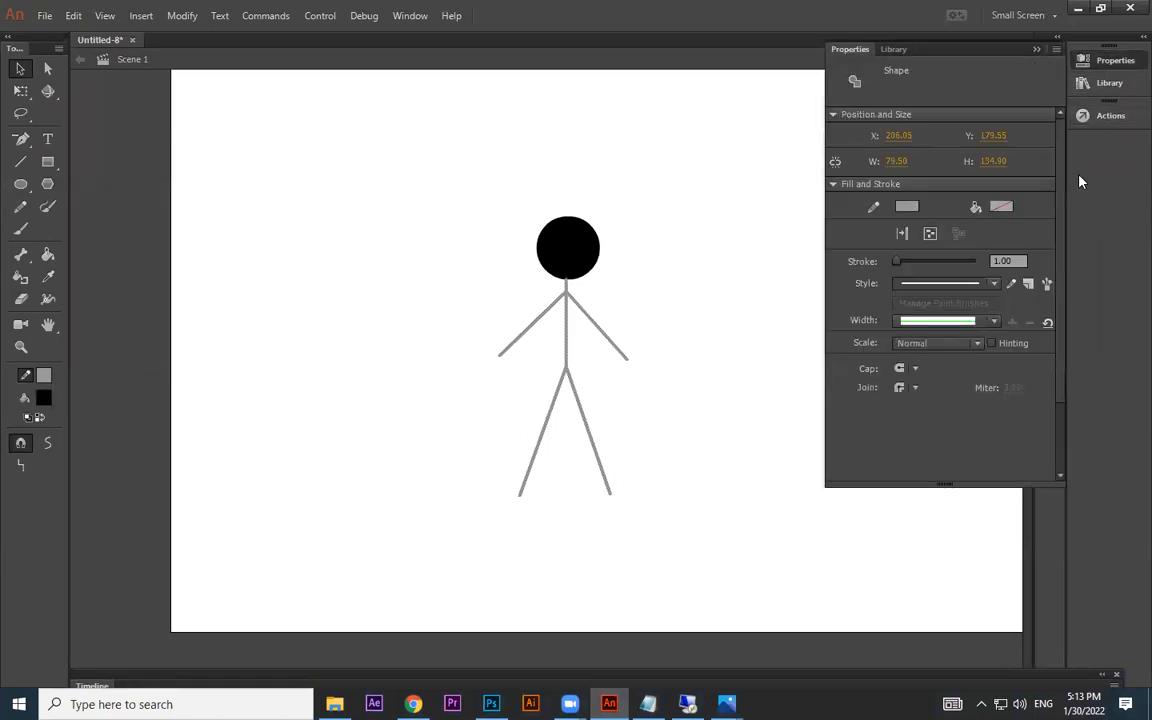
pyautogui.click(412, 16)
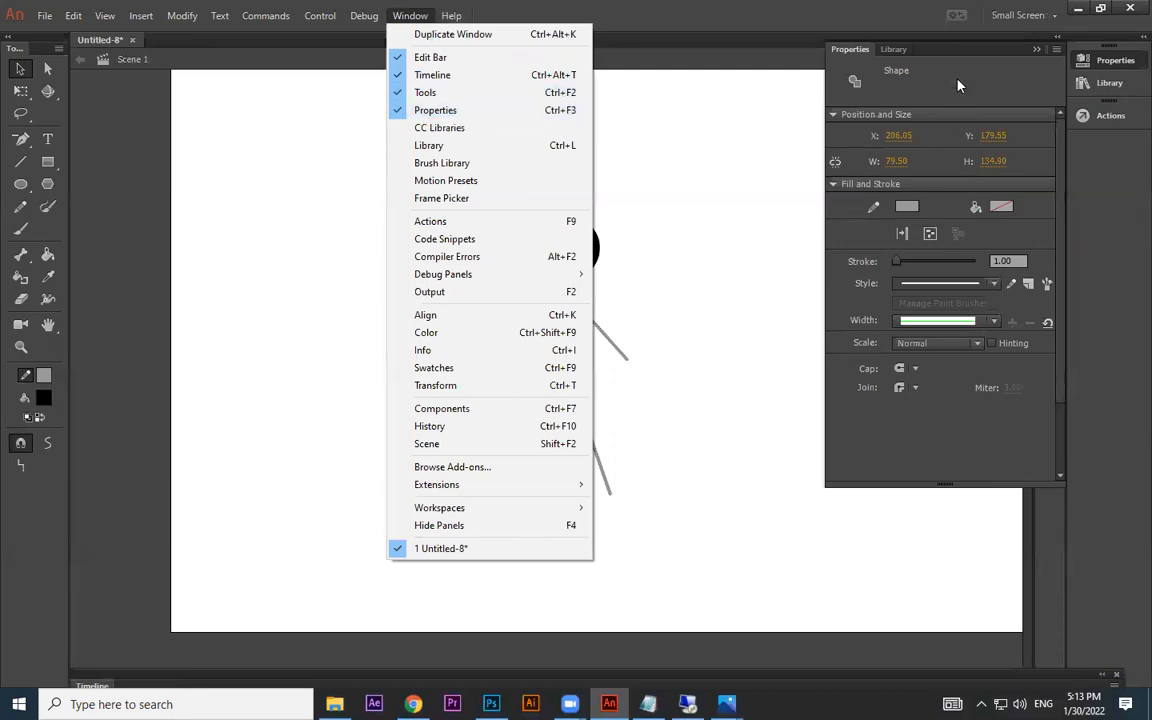
pyautogui.click(960, 150)
pyautogui.click(1005, 261)
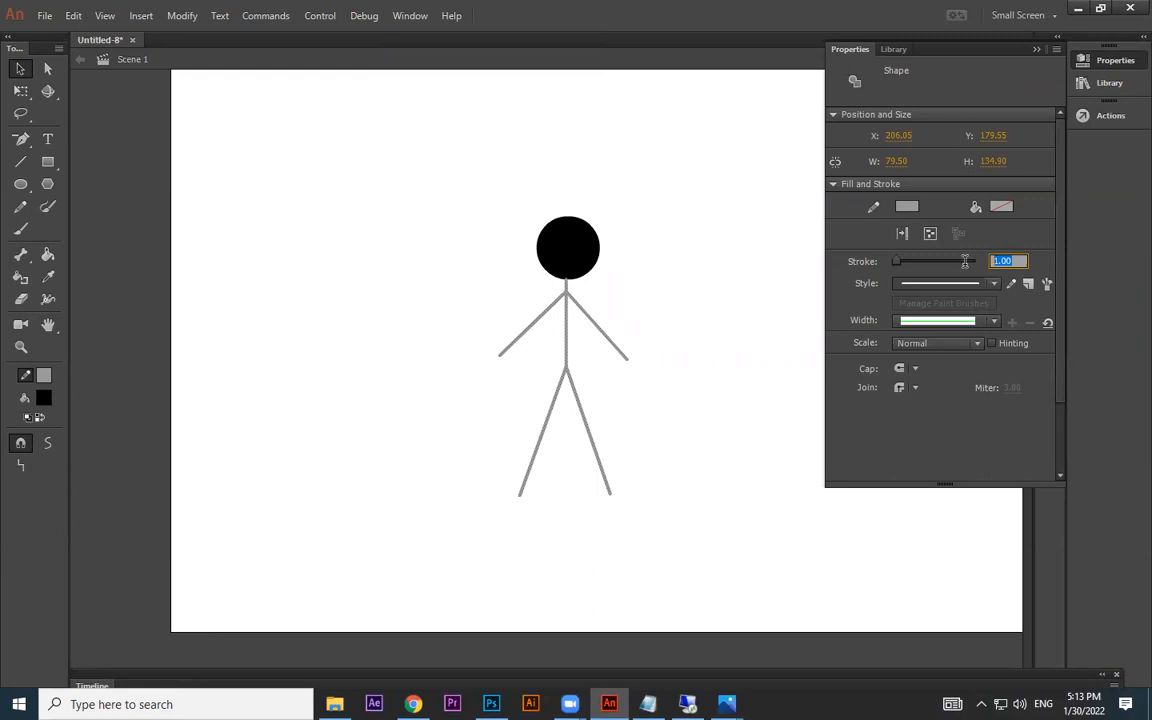
pyautogui.write('3')
pyautogui.press('Return')
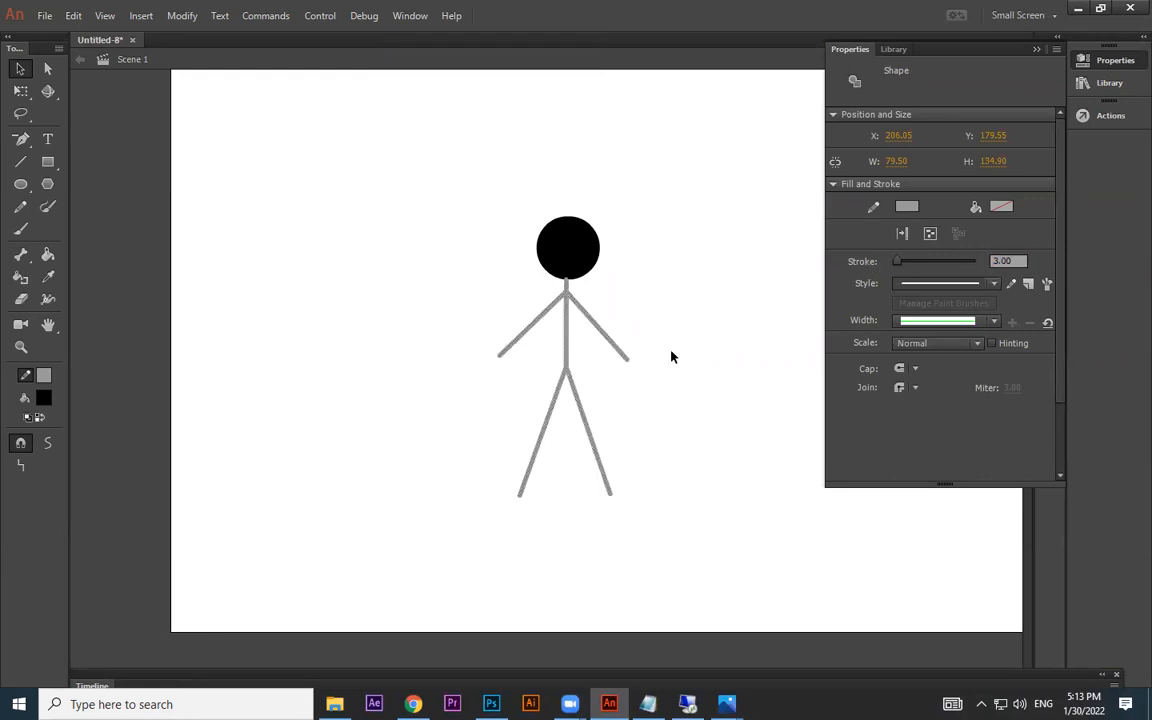
pyautogui.click(44, 376)
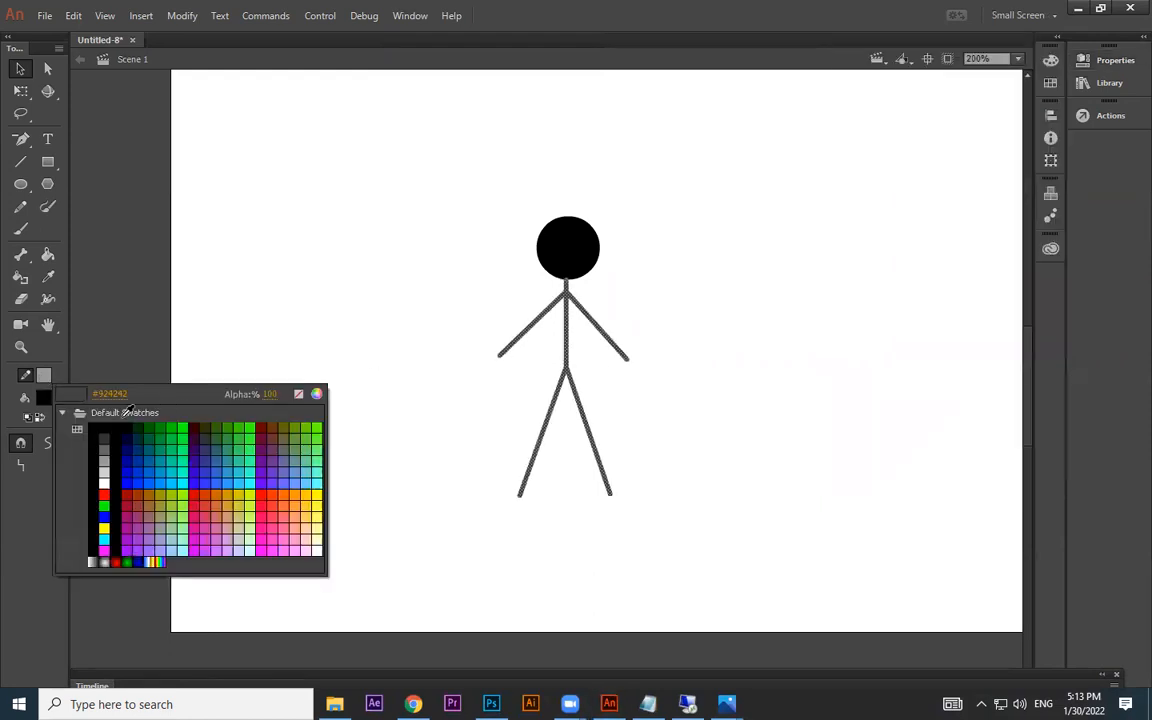
pyautogui.click(93, 432)
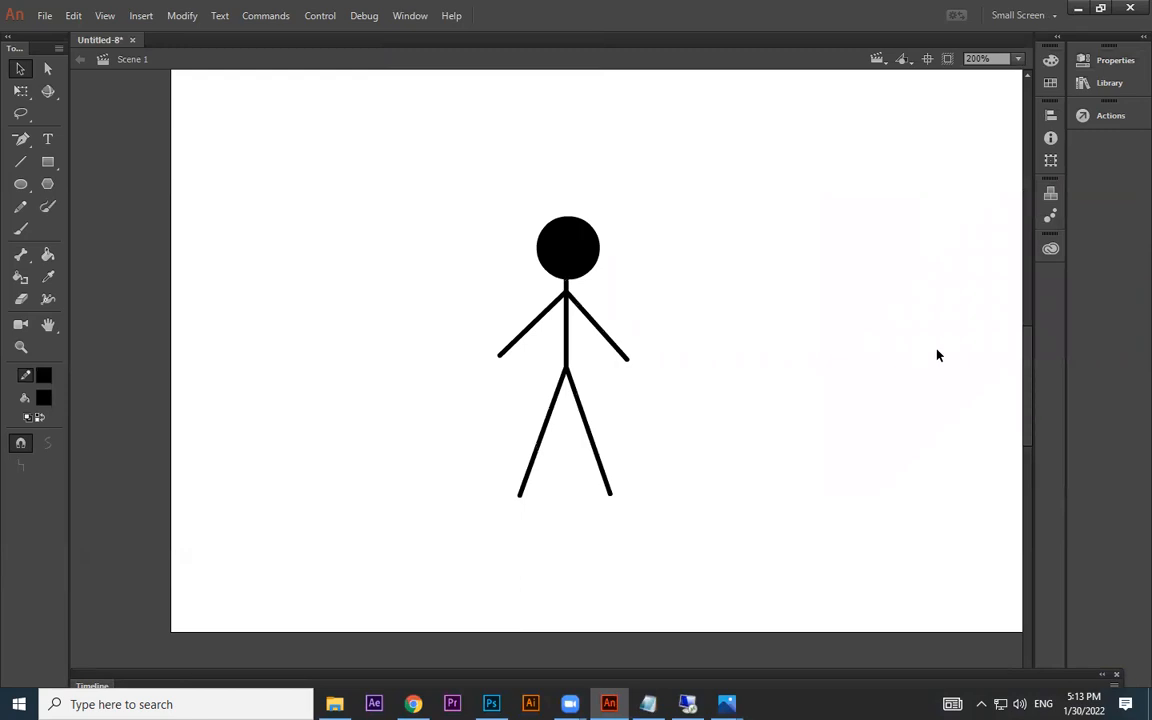
# - Expand the collapsed Timeline so the frames of Layer 1 are visible below the stage
pyautogui.click(629, 365)
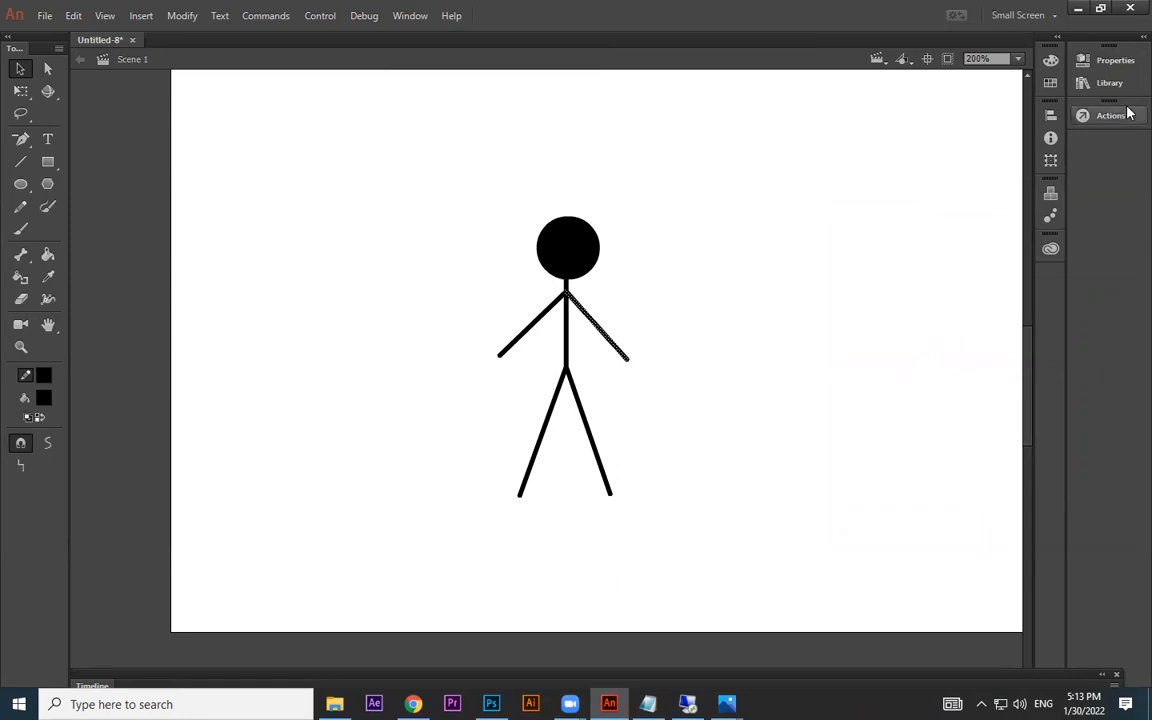
pyautogui.moveTo(105, 688); pyautogui.dragTo(170, 543)
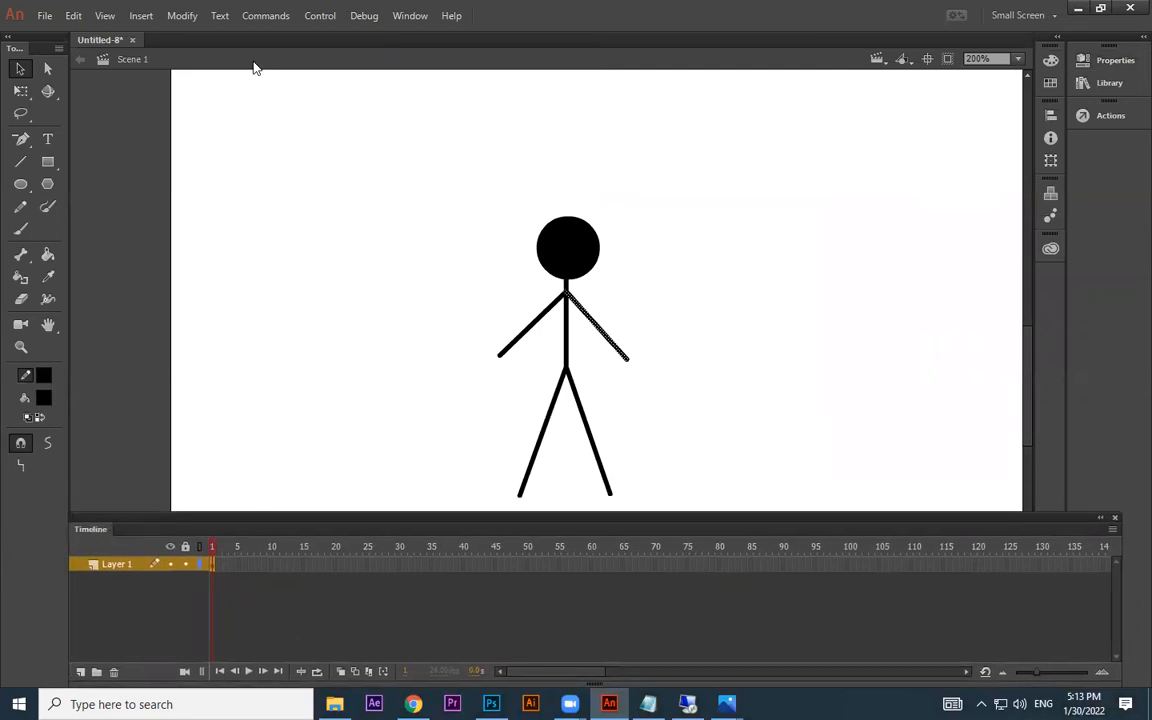
pyautogui.click(1021, 16)
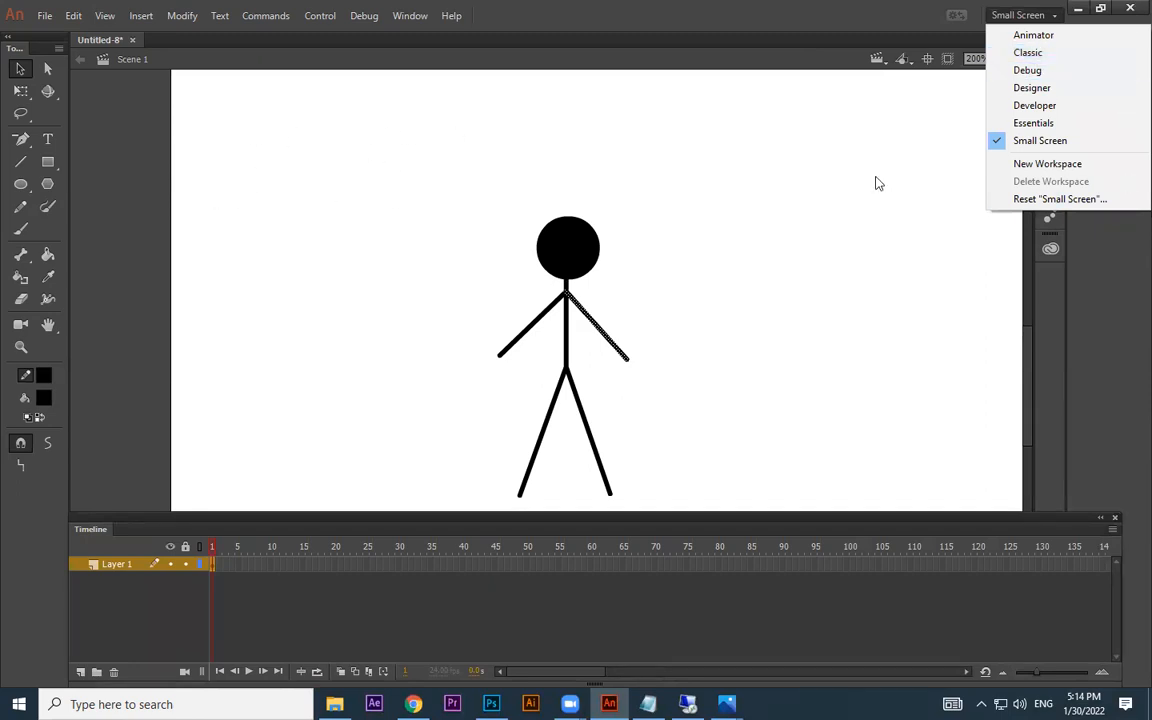
pyautogui.click(722, 355)
# - Set the document's stage size to 1280 by 720
pyautogui.hotkey('ctrl', '-')
pyautogui.hotkey('ctrl', '=')
pyautogui.hotkey('ctrl', '-')
pyautogui.moveTo(681, 382); pyautogui.dragTo(691, 275)
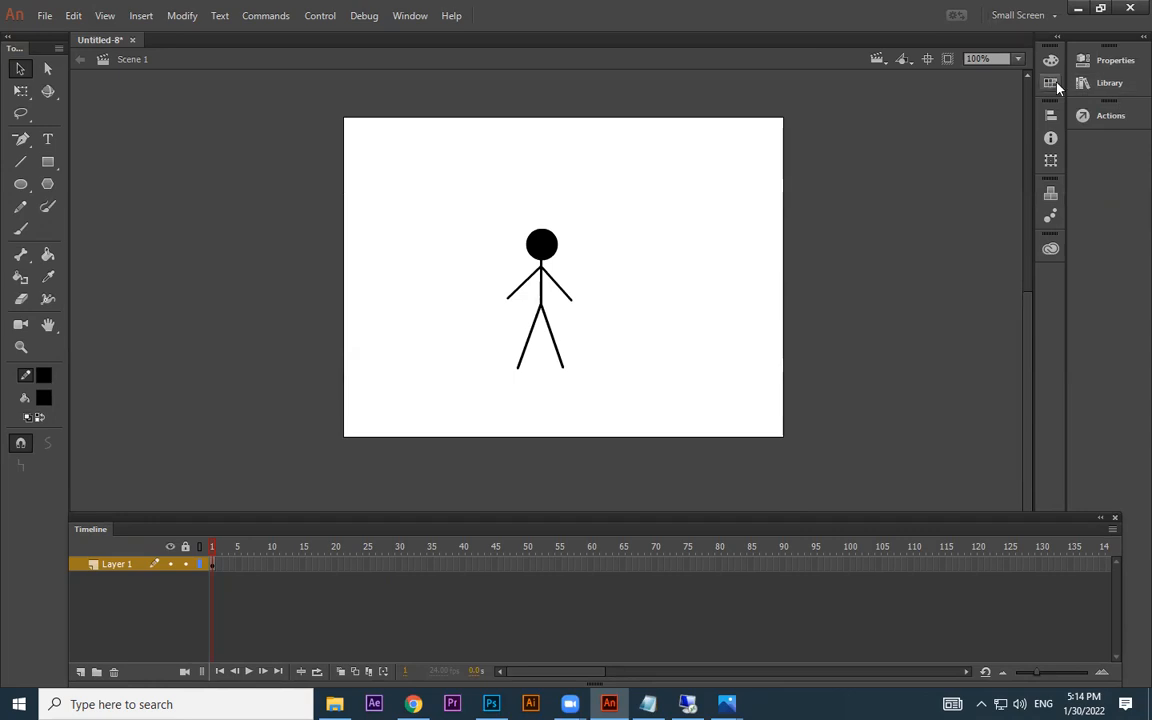
pyautogui.click(1110, 60)
pyautogui.click(650, 249)
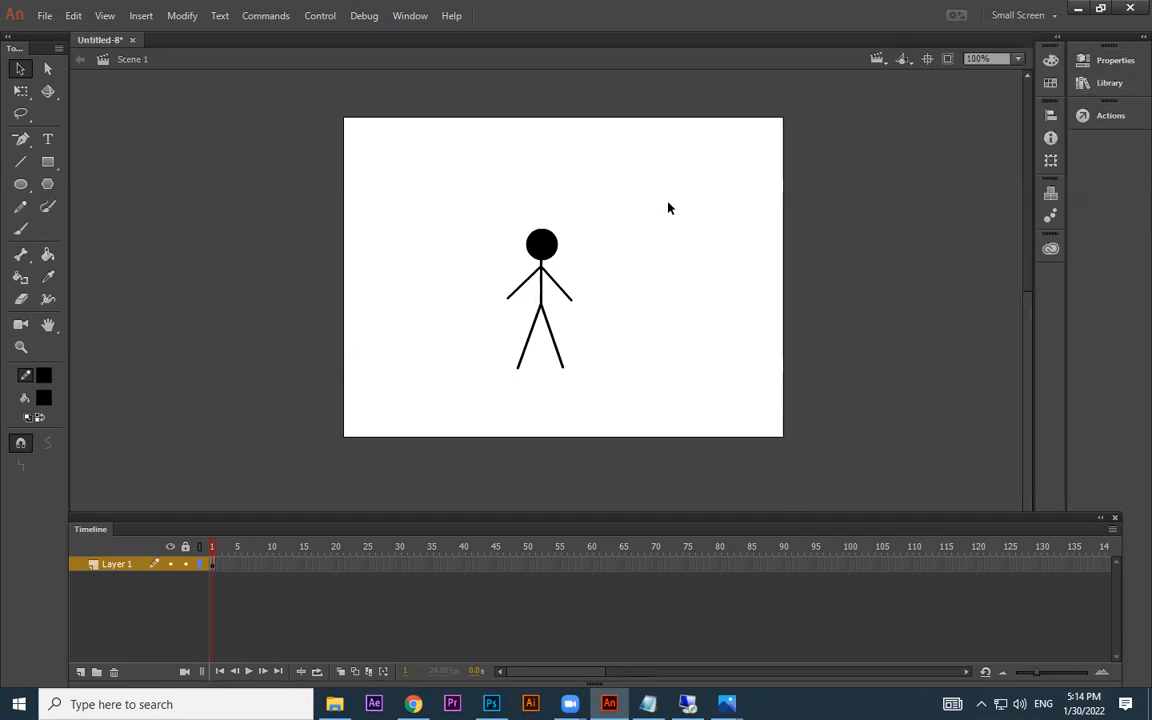
pyautogui.click(1130, 61)
pyautogui.click(913, 297)
pyautogui.write('1280')
pyautogui.press('Return')
pyautogui.click(1001, 295)
pyautogui.write('720')
pyautogui.press('Return')
# - Enlarge the whole stick figure to a bit more than twice its size with Free Transform, keeping it in the left part of the stage
pyautogui.moveTo(661, 315); pyautogui.dragTo(577, 280)
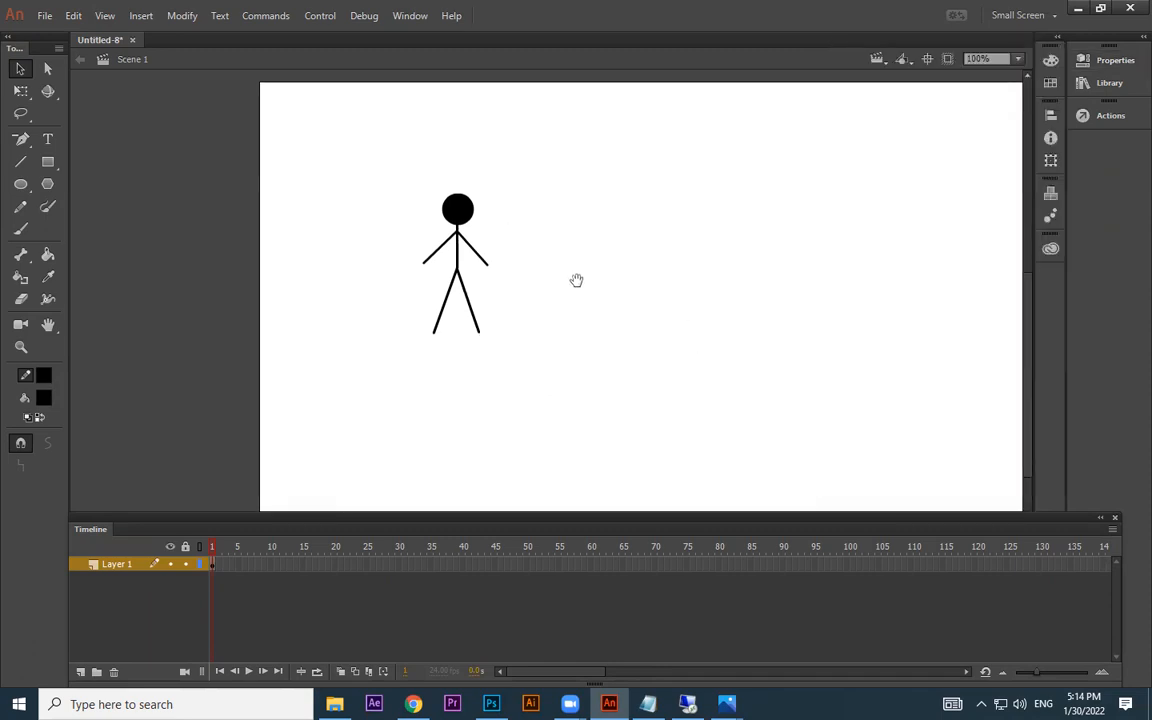
pyautogui.hotkey('ctrl', '-')
pyautogui.moveTo(527, 241); pyautogui.dragTo(360, 394)
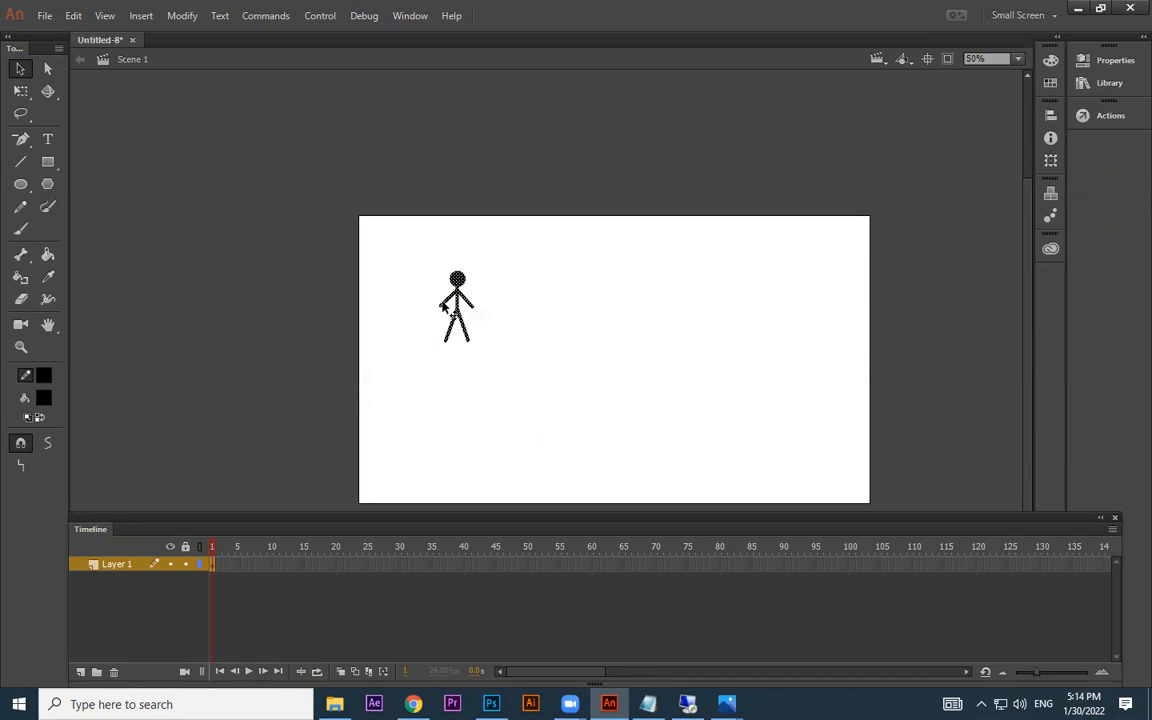
pyautogui.moveTo(487, 228); pyautogui.dragTo(499, 395)
pyautogui.click(21, 90)
pyautogui.moveTo(480, 280); pyautogui.dragTo(518, 339)
pyautogui.moveTo(658, 362); pyautogui.dragTo(629, 259)
pyautogui.hotkey('ctrl', '=')
pyautogui.hotkey('ctrl', '-')
pyautogui.moveTo(498, 290); pyautogui.dragTo(533, 254)
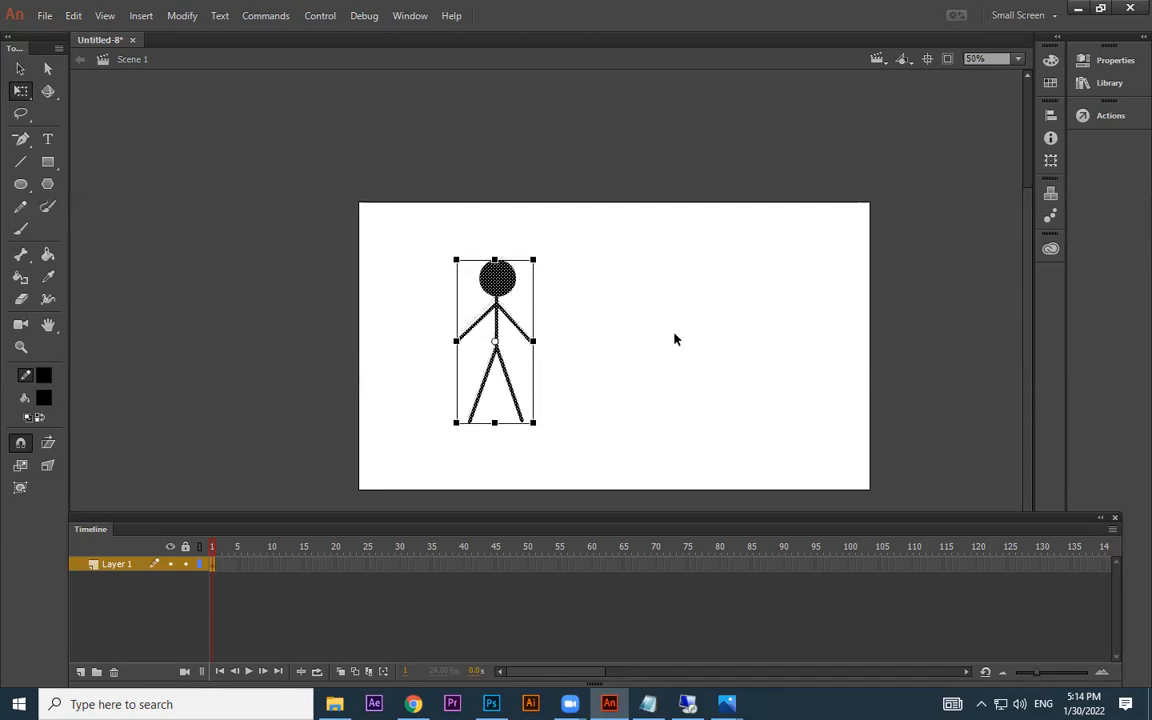
pyautogui.click(674, 337)
# - Animate the figure's right-hand arm waving frame by frame, raising and bending it across consecutive keyframes up to frame 11
pyautogui.hotkey('ctrl', '=')
pyautogui.moveTo(514, 396); pyautogui.dragTo(586, 331)
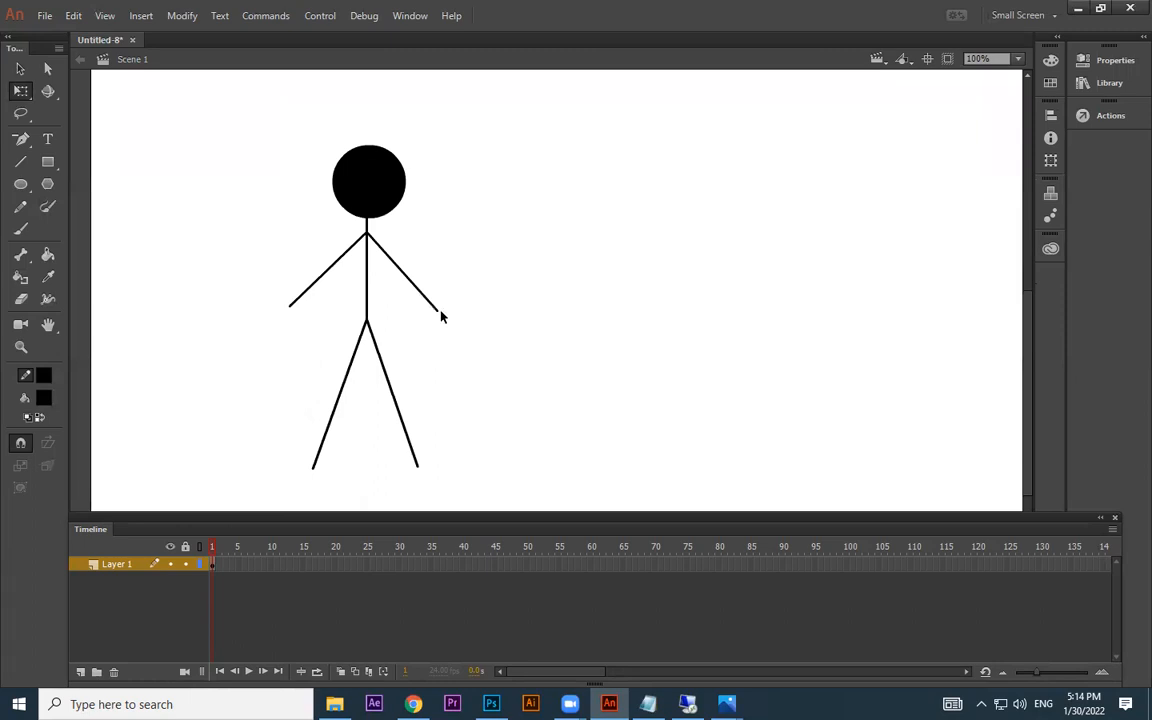
pyautogui.moveTo(440, 314); pyautogui.dragTo(446, 174)
pyautogui.press('F6')
pyautogui.press('F6')
pyautogui.press('F6')
pyautogui.press('F6')
pyautogui.press('F6')
pyautogui.press('F6')
pyautogui.press('F6')
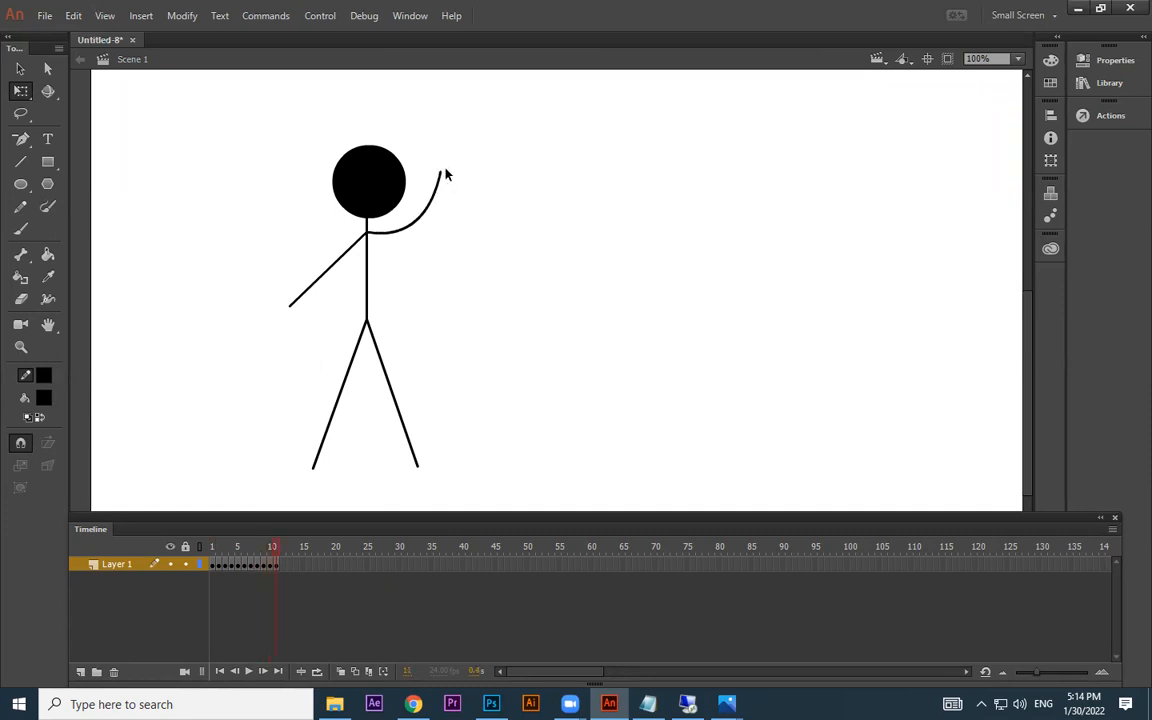
# - Play the arm-waving animation and preview it as a test movie
pyautogui.press('Return')
pyautogui.hotkey('ctrl', 'Return')
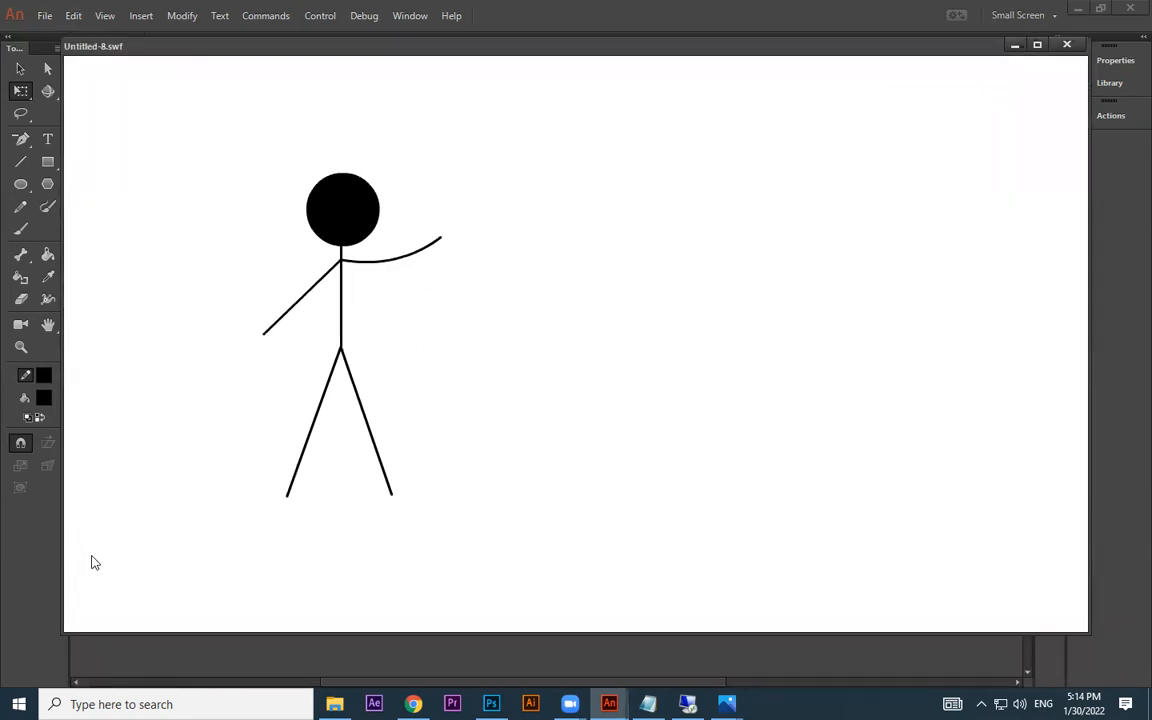
pyautogui.click(1066, 45)
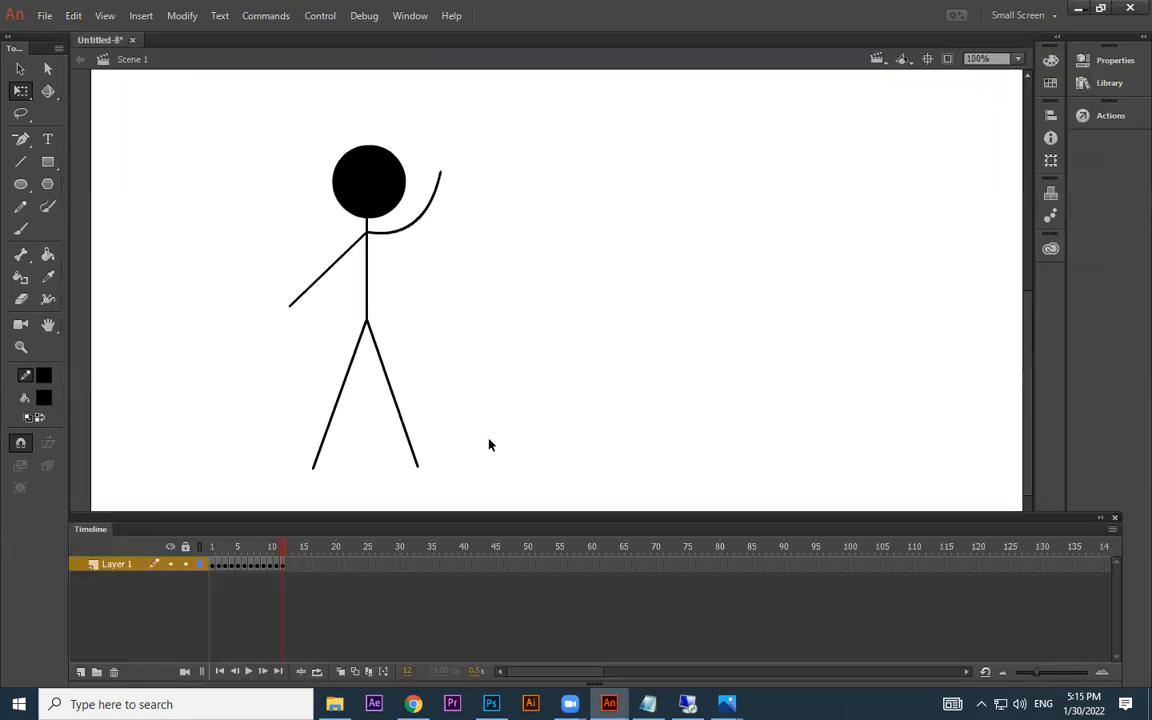
# - Undo the waving keyframes back to frame 2 with the arm in its original lowered pose
pyautogui.press(',')
pyautogui.press(',')
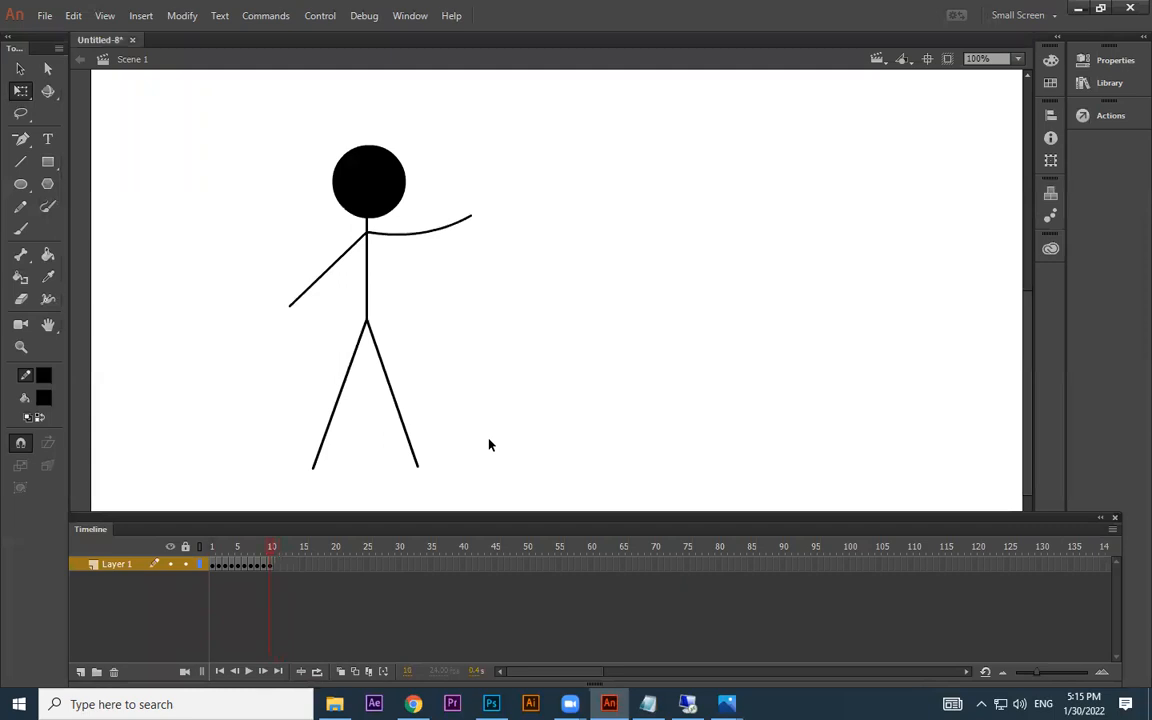
pyautogui.press(',')
pyautogui.press(',')
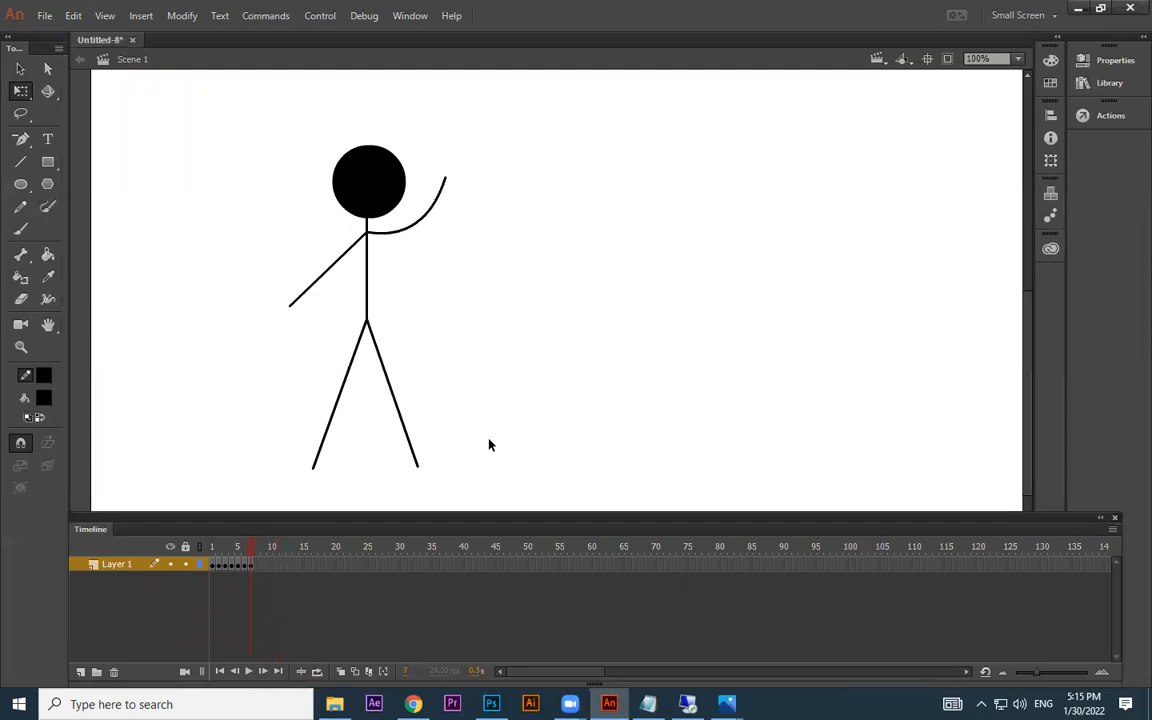
pyautogui.press(',')
pyautogui.press(',')
pyautogui.press(',')
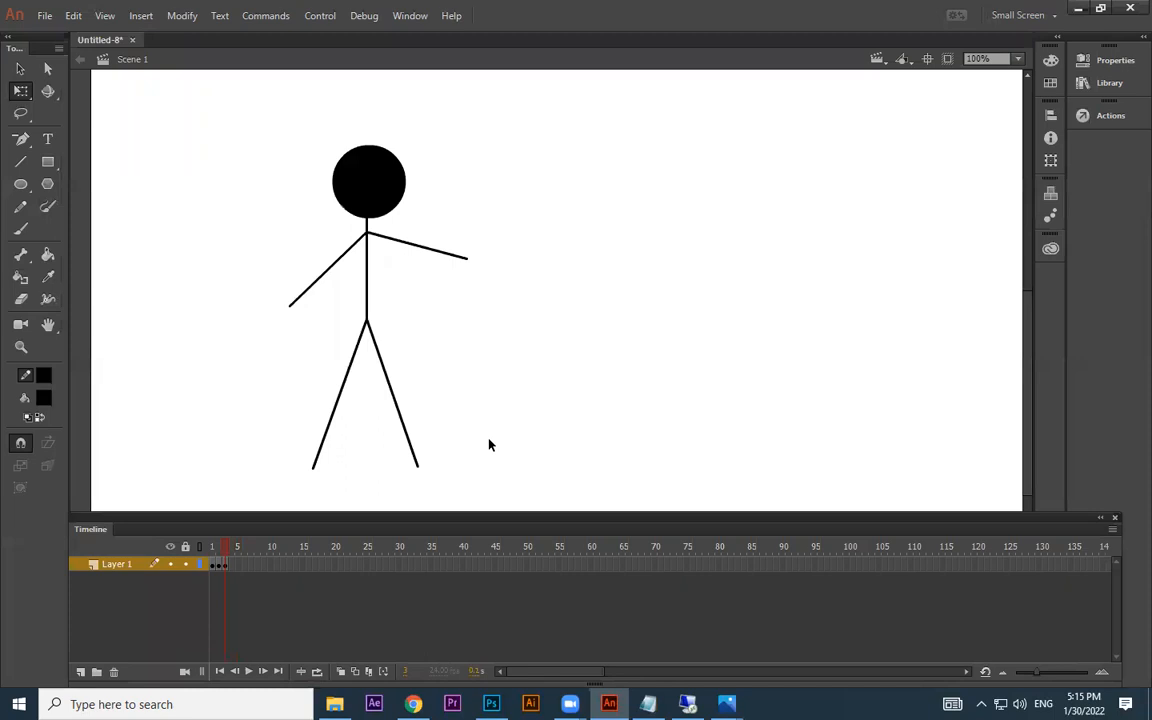
pyautogui.press(',')
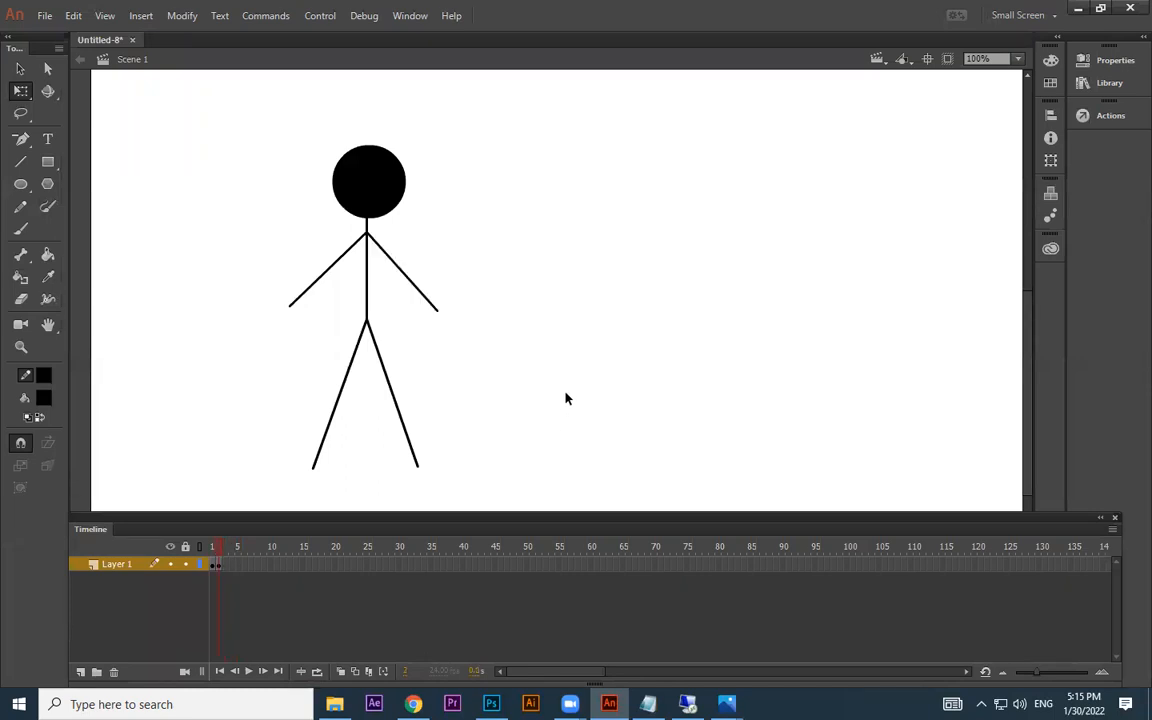
# - Bend the figure's straight right-hand arm outward into a curve and extend the keyframes to frame 3
pyautogui.hotkey('ctrl', '-')
pyautogui.hotkey('ctrl', '=')
pyautogui.moveTo(355, 447); pyautogui.dragTo(351, 409)
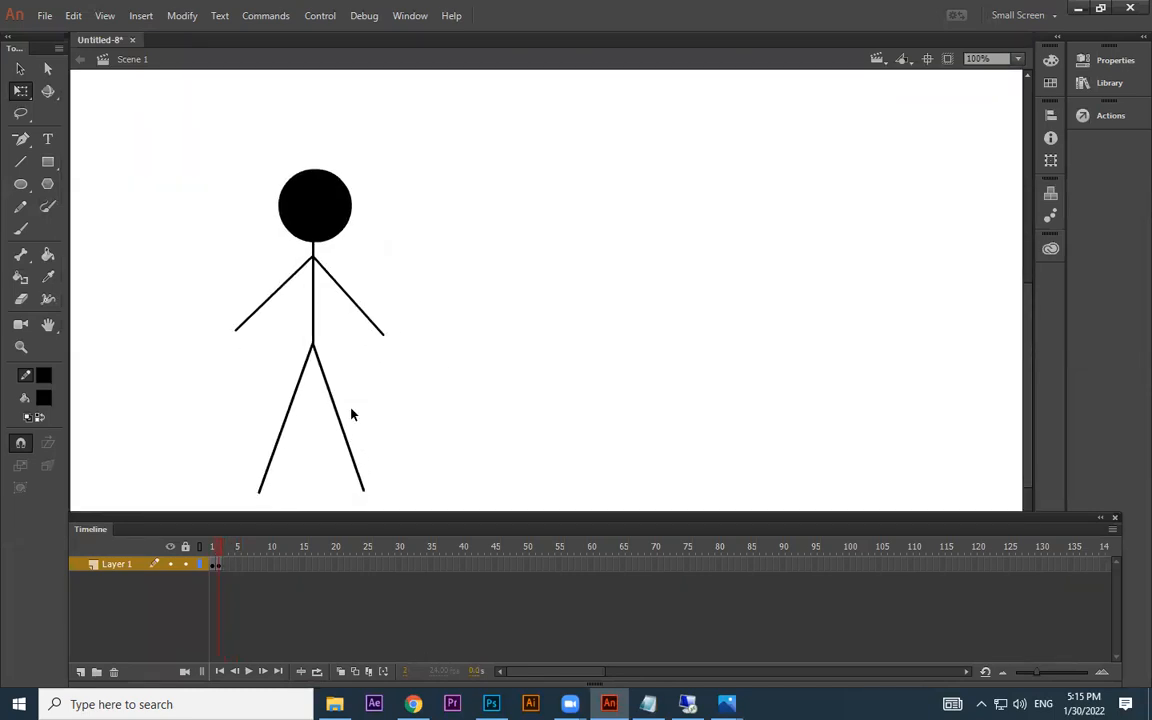
pyautogui.hotkey('ctrl', '-')
pyautogui.hotkey('ctrl', '=')
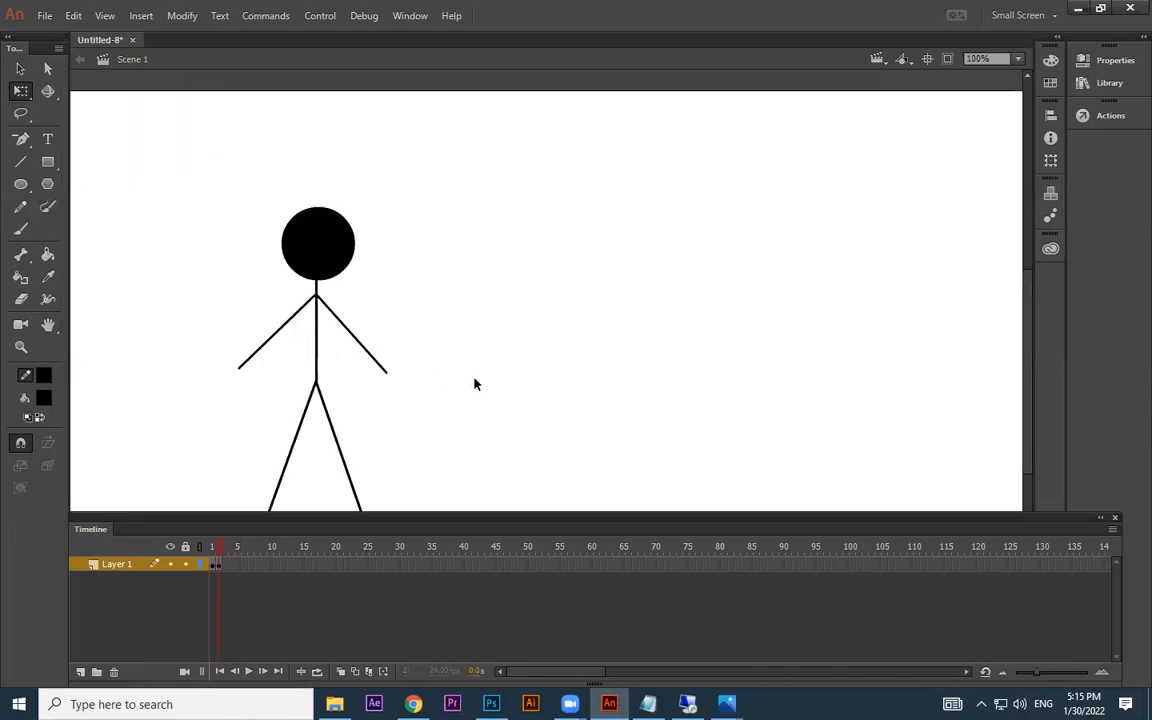
pyautogui.moveTo(525, 357); pyautogui.dragTo(569, 274)
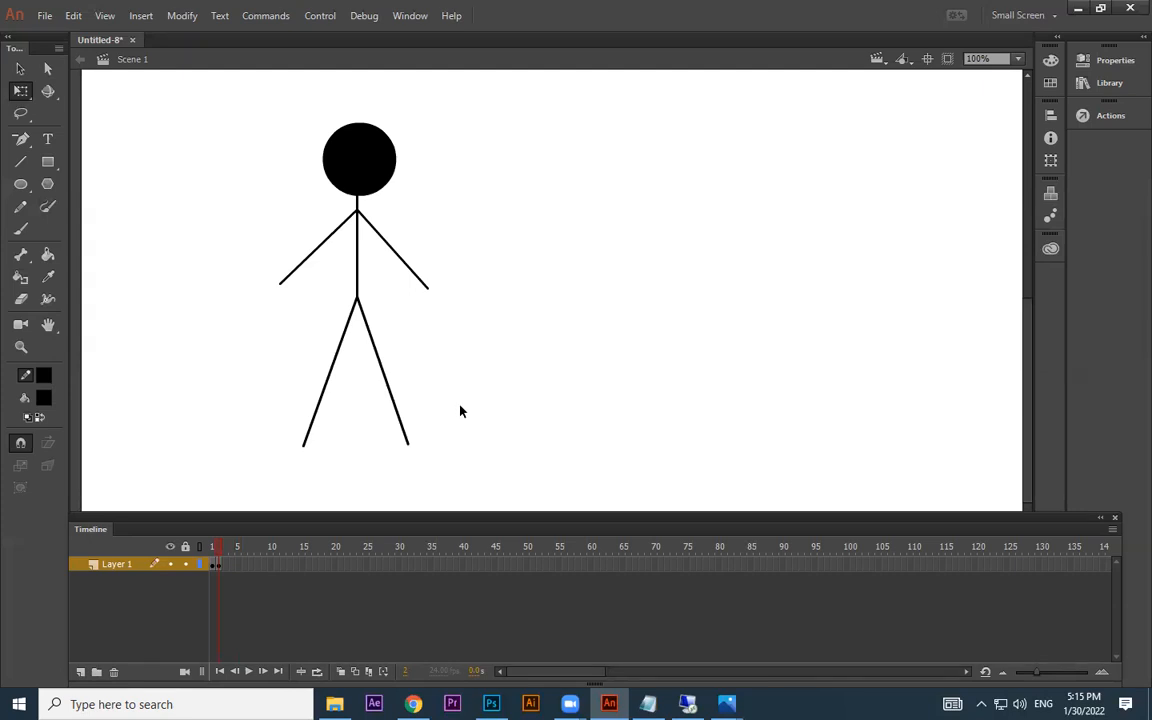
pyautogui.moveTo(399, 257); pyautogui.dragTo(410, 237)
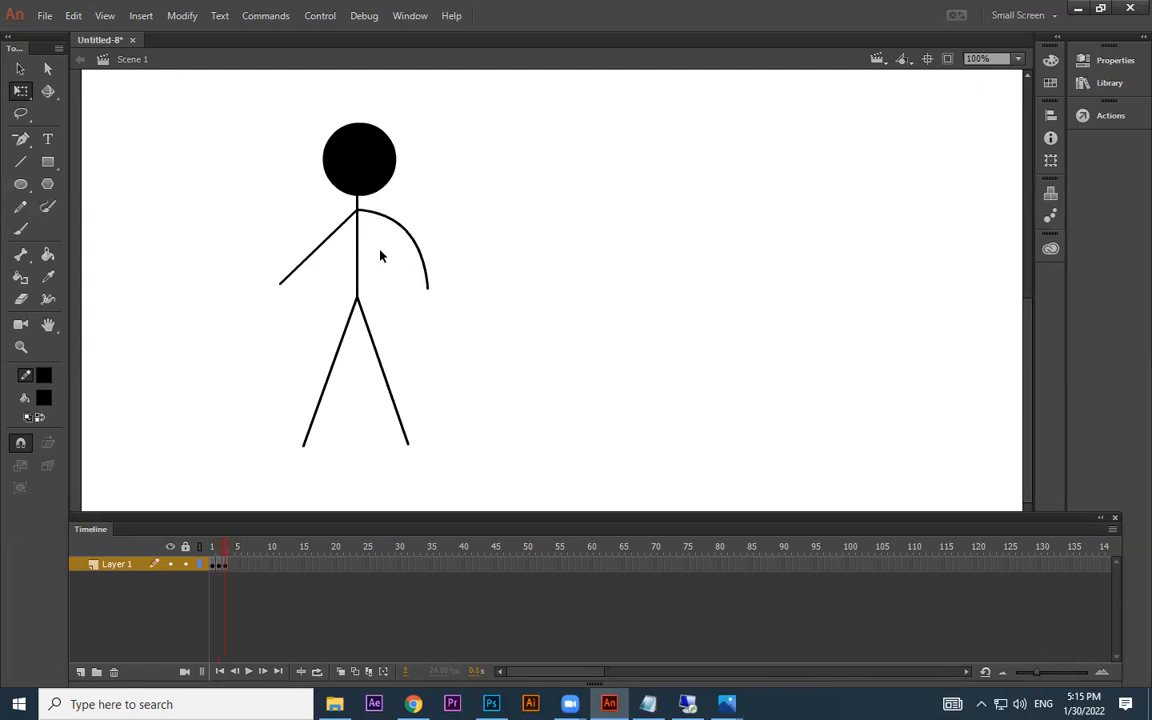
# - Curve the left-hand arm, the torso and both legs across new keyframes up to frame 6
pyautogui.moveTo(311, 258); pyautogui.dragTo(375, 272)
pyautogui.press('F6')
pyautogui.moveTo(319, 373); pyautogui.dragTo(303, 362)
pyautogui.moveTo(386, 383); pyautogui.dragTo(366, 400)
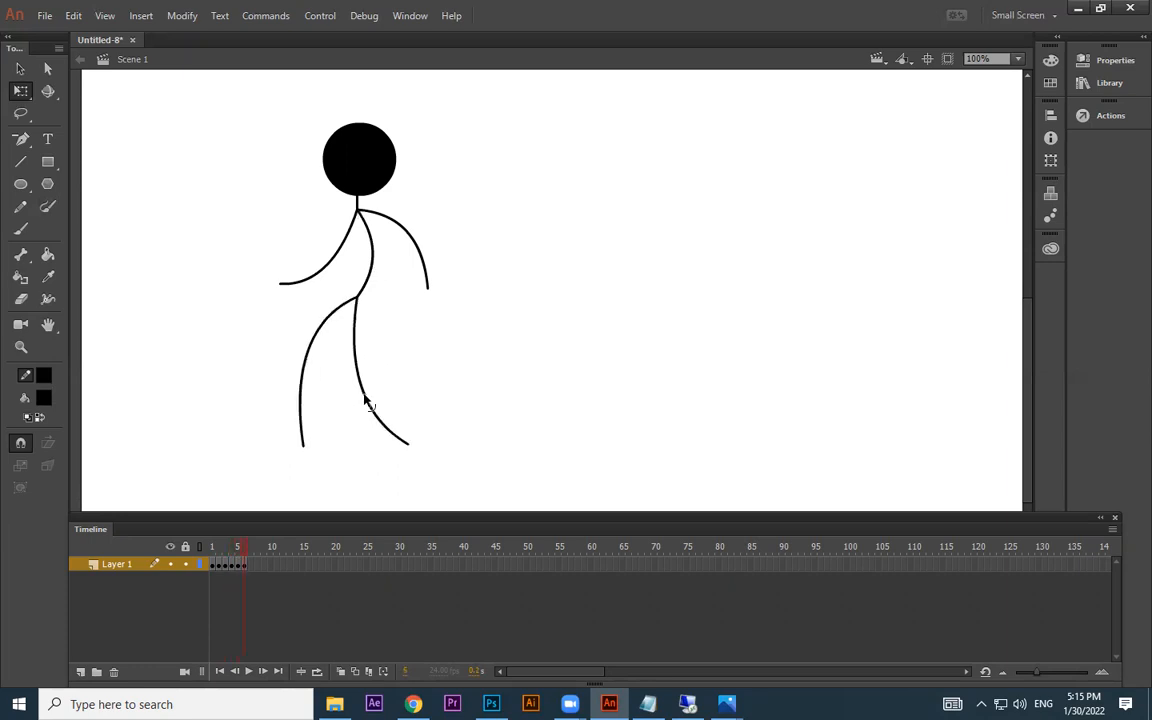
# - Arch the left-hand arm and shift the head right in frame 7, and bow the torso left and the right-hand leg outward from keyframe 8
pyautogui.moveTo(330, 272); pyautogui.dragTo(303, 226)
pyautogui.moveTo(361, 168); pyautogui.dragTo(375, 183)
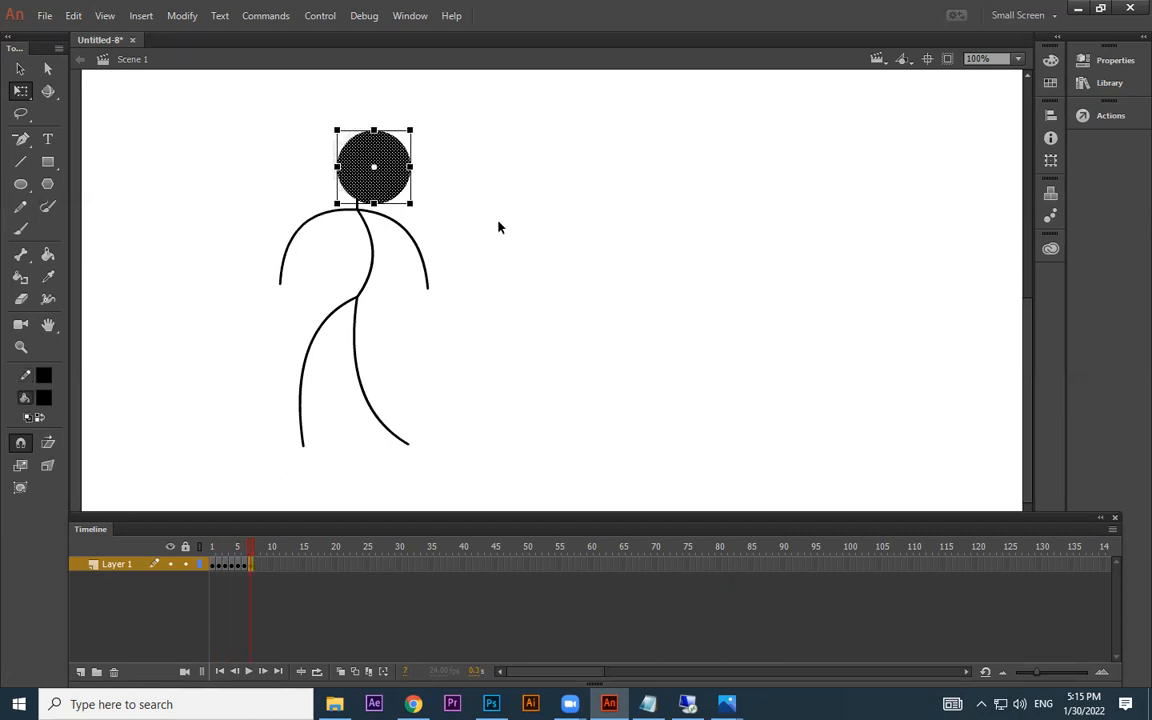
pyautogui.click(483, 264)
pyautogui.press('F6')
pyautogui.moveTo(370, 265); pyautogui.dragTo(337, 265)
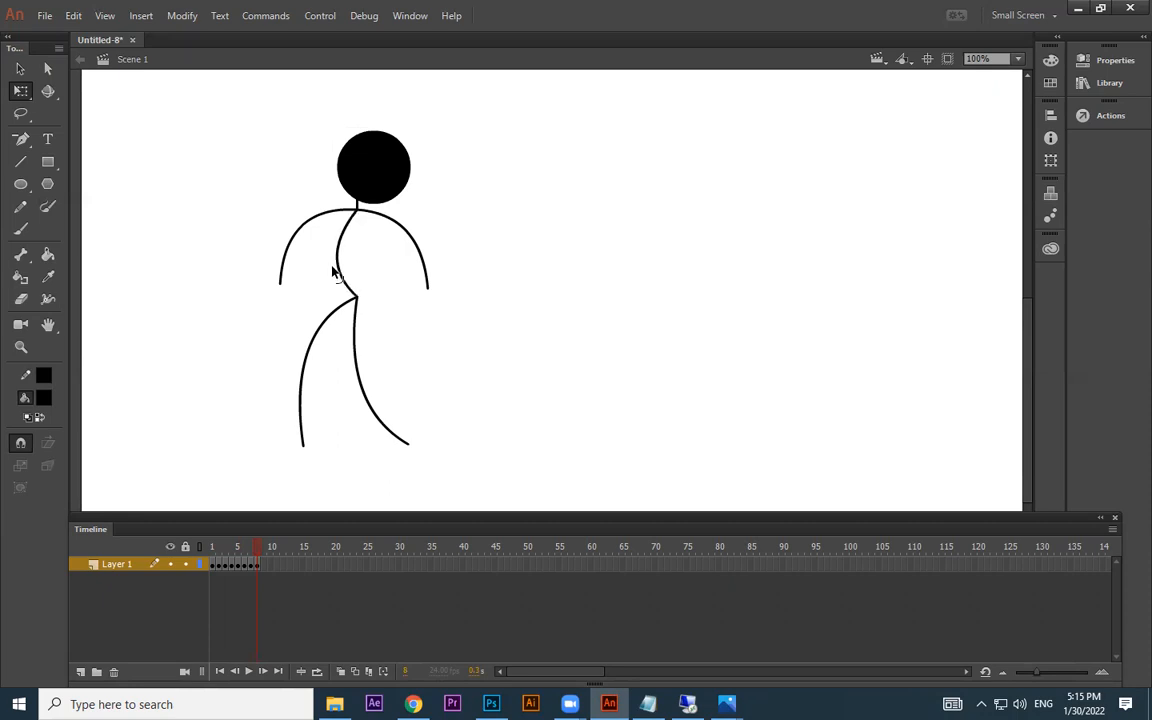
pyautogui.moveTo(376, 411); pyautogui.dragTo(433, 391)
# - Reshape the right-hand arm, raise the left-hand forearm and shift the head left across new keyframes up to frame 11
pyautogui.press('F6')
pyautogui.moveTo(405, 232); pyautogui.dragTo(386, 272)
pyautogui.press('F6')
pyautogui.moveTo(280, 283); pyautogui.dragTo(297, 253)
pyautogui.moveTo(393, 168); pyautogui.dragTo(376, 168)
pyautogui.click(470, 221)
pyautogui.moveTo(393, 280); pyautogui.dragTo(404, 249)
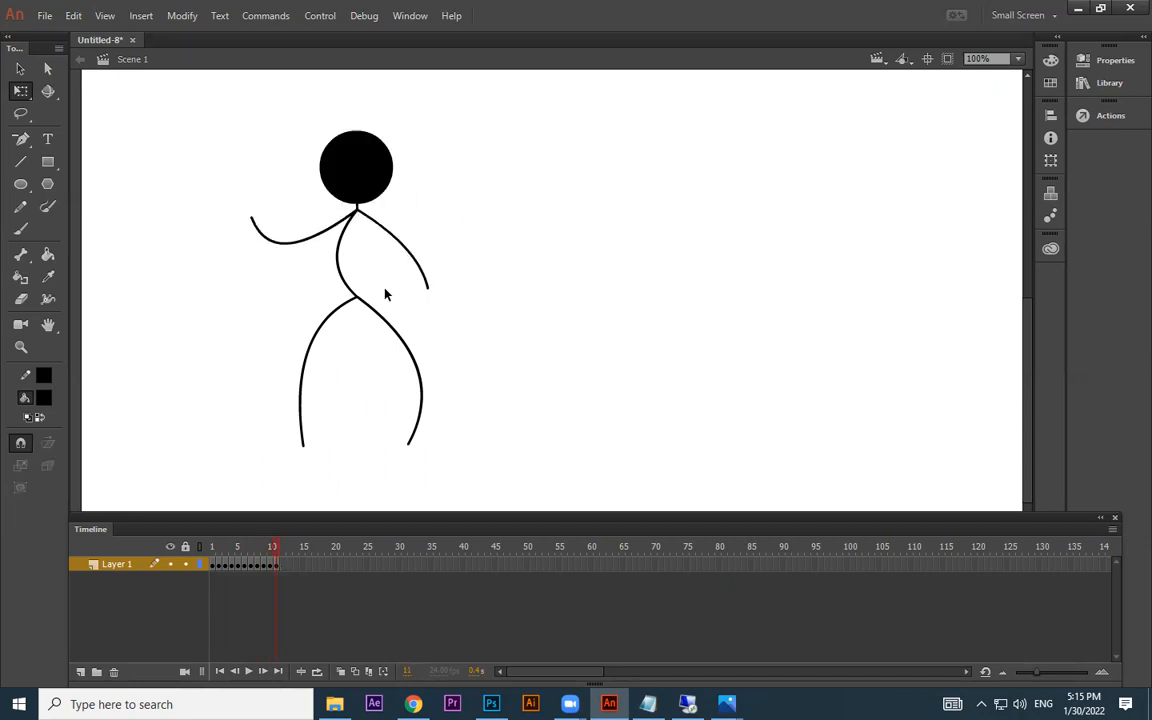
# - Add a keyframe at frame 12, and slightly bend the torso, left-hand leg and left-hand arm in frame 1
pyautogui.press('F6')
pyautogui.moveTo(254, 550); pyautogui.dragTo(163, 543)
pyautogui.moveTo(358, 275); pyautogui.dragTo(353, 274)
pyautogui.moveTo(337, 362); pyautogui.dragTo(324, 365)
pyautogui.moveTo(304, 268); pyautogui.dragTo(305, 245)
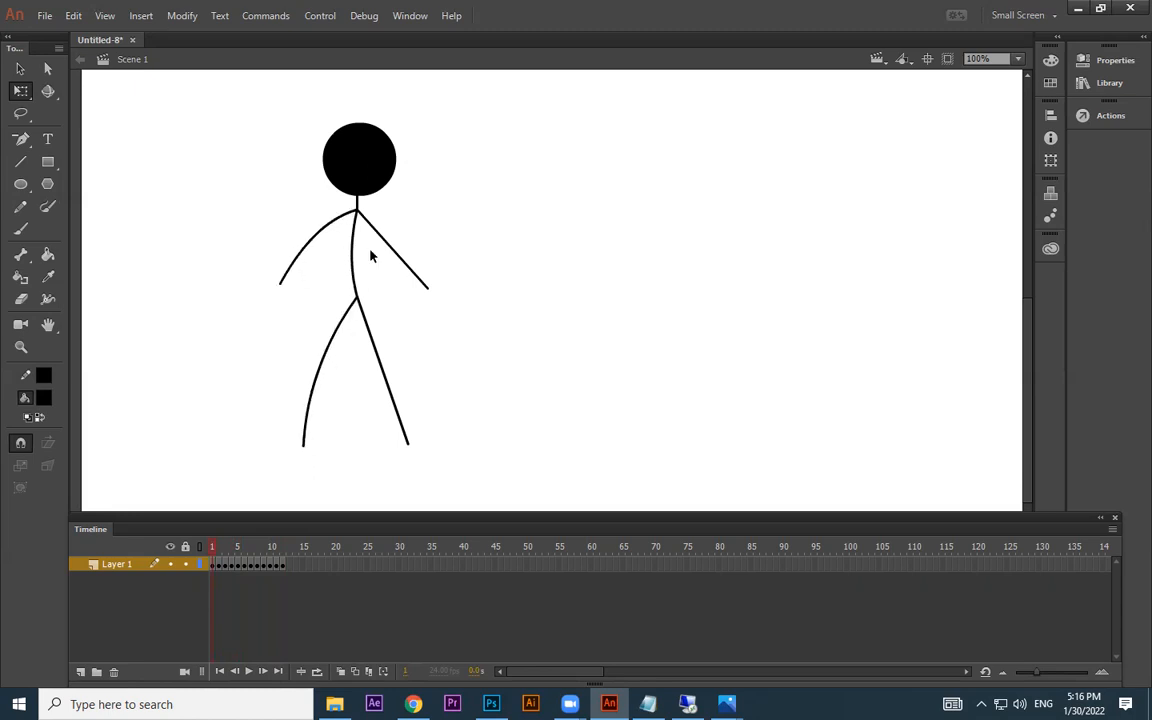
# - Continue the keyframes after frame 12, flattening the left-hand arm to nearly horizontal
pyautogui.click(286, 564)
pyautogui.click(316, 573)
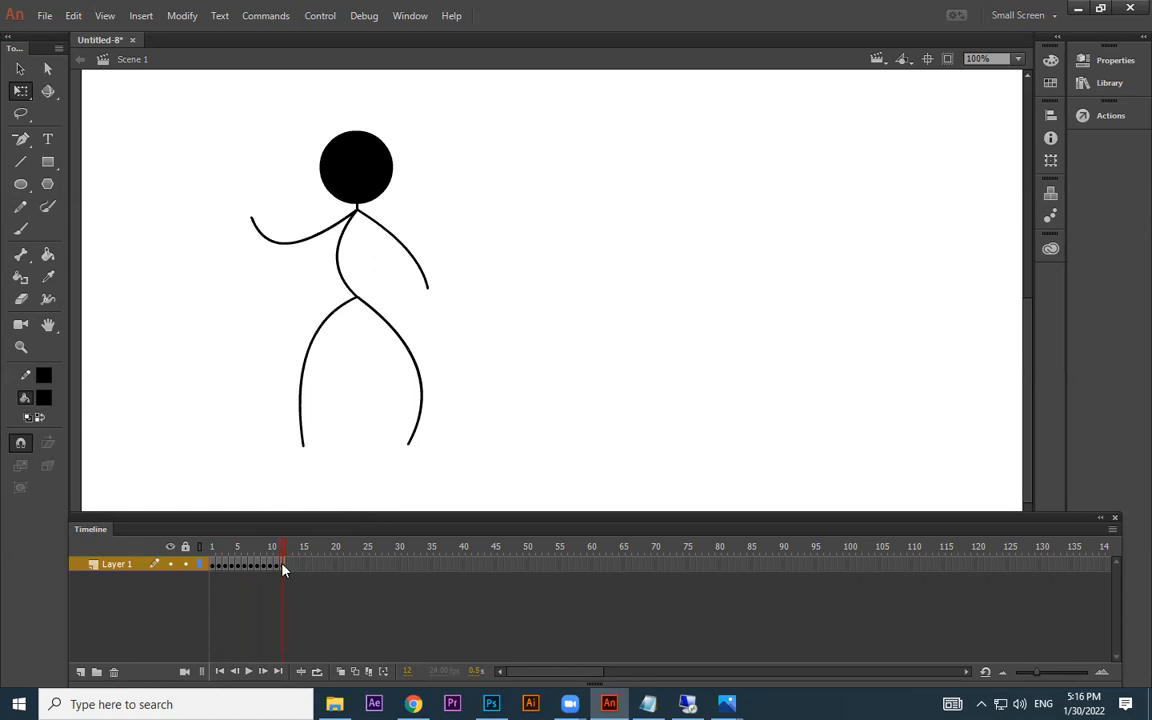
pyautogui.click(284, 566)
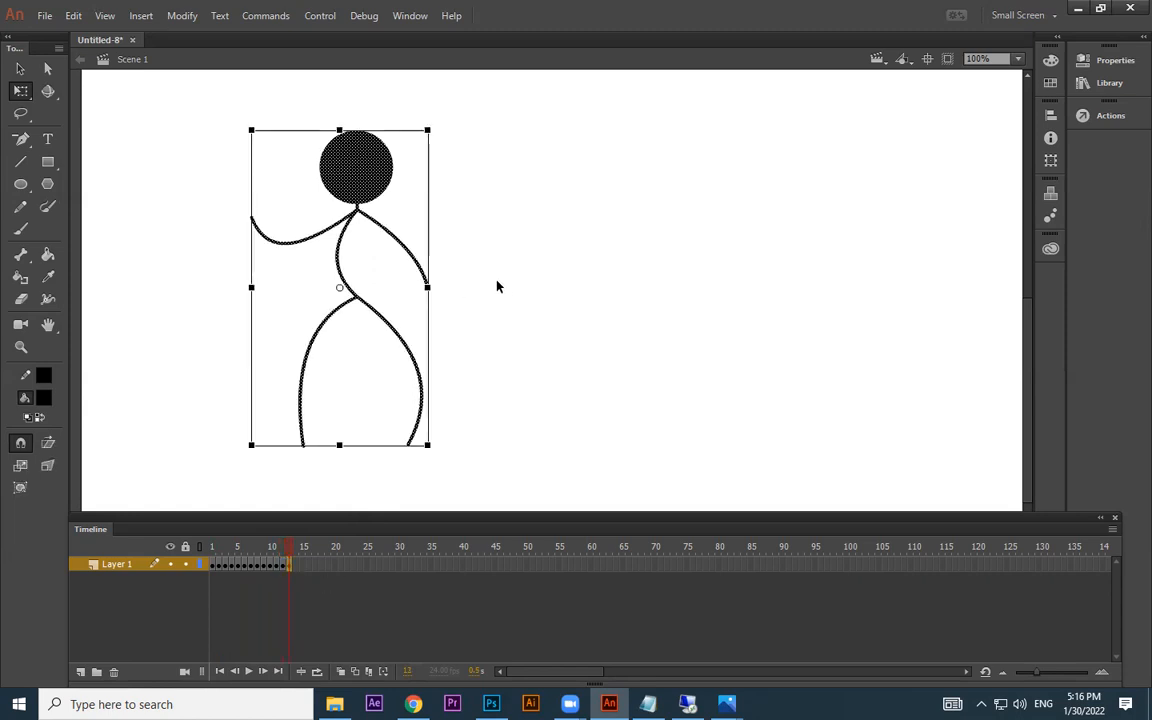
pyautogui.press('F6')
pyautogui.moveTo(300, 245); pyautogui.dragTo(301, 211)
pyautogui.click(368, 166)
pyautogui.hotkey('ctrl', 'a')
pyautogui.press('F6')
# - Straighten both legs across new keyframes and move the whole figure slightly to the right by frame 18
pyautogui.moveTo(311, 365); pyautogui.dragTo(337, 381)
pyautogui.press('F6')
pyautogui.moveTo(406, 368); pyautogui.dragTo(381, 399)
pyautogui.moveTo(478, 108); pyautogui.dragTo(181, 516)
pyautogui.moveTo(370, 329); pyautogui.dragTo(381, 330)
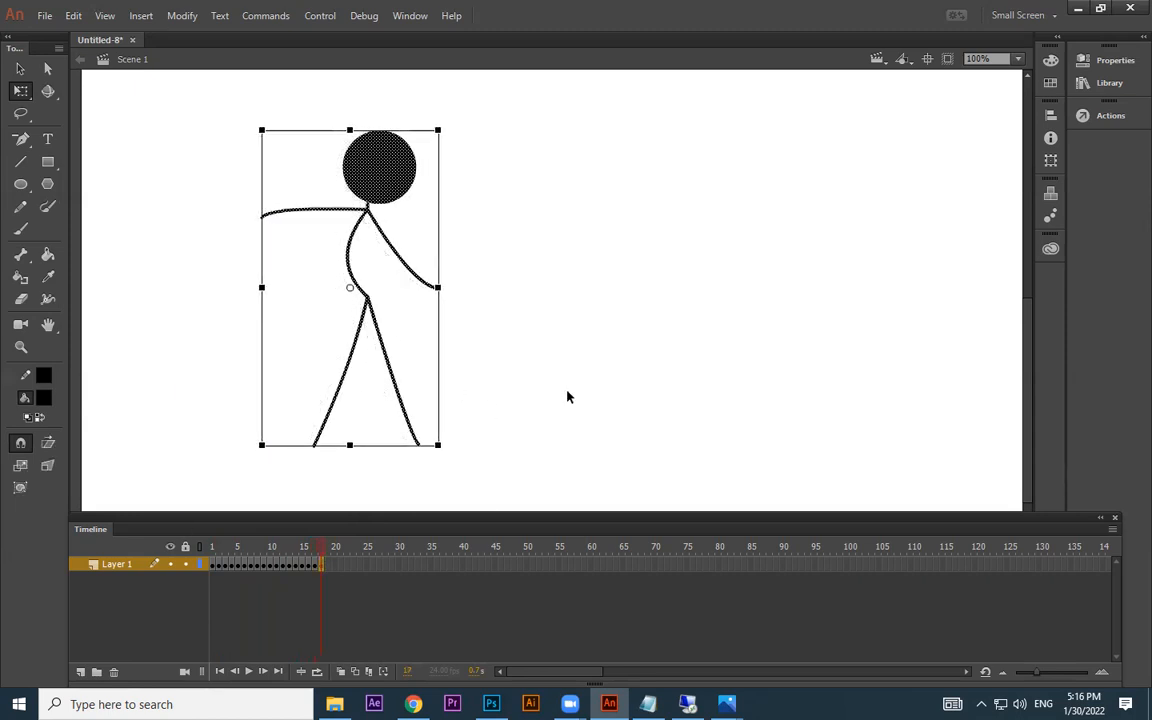
# - Bow the left-hand leg and the right-hand arm outward across new keyframes up to frame 19
pyautogui.press('F6')
pyautogui.moveTo(349, 370); pyautogui.dragTo(319, 368)
pyautogui.press('F6')
pyautogui.moveTo(406, 258); pyautogui.dragTo(441, 262)
# - Move the whole figure slightly right, bend the torso to the right and shift the head back left in frame 20
pyautogui.moveTo(490, 131); pyautogui.dragTo(230, 476)
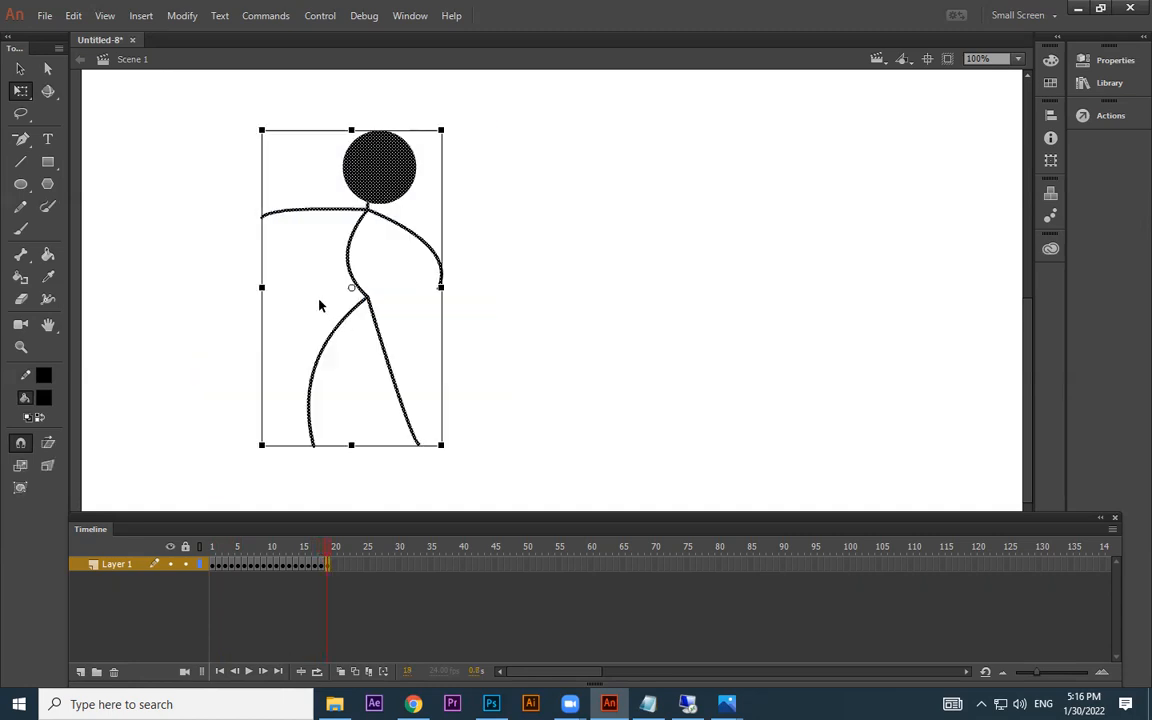
pyautogui.moveTo(360, 288); pyautogui.dragTo(393, 267)
pyautogui.click(551, 400)
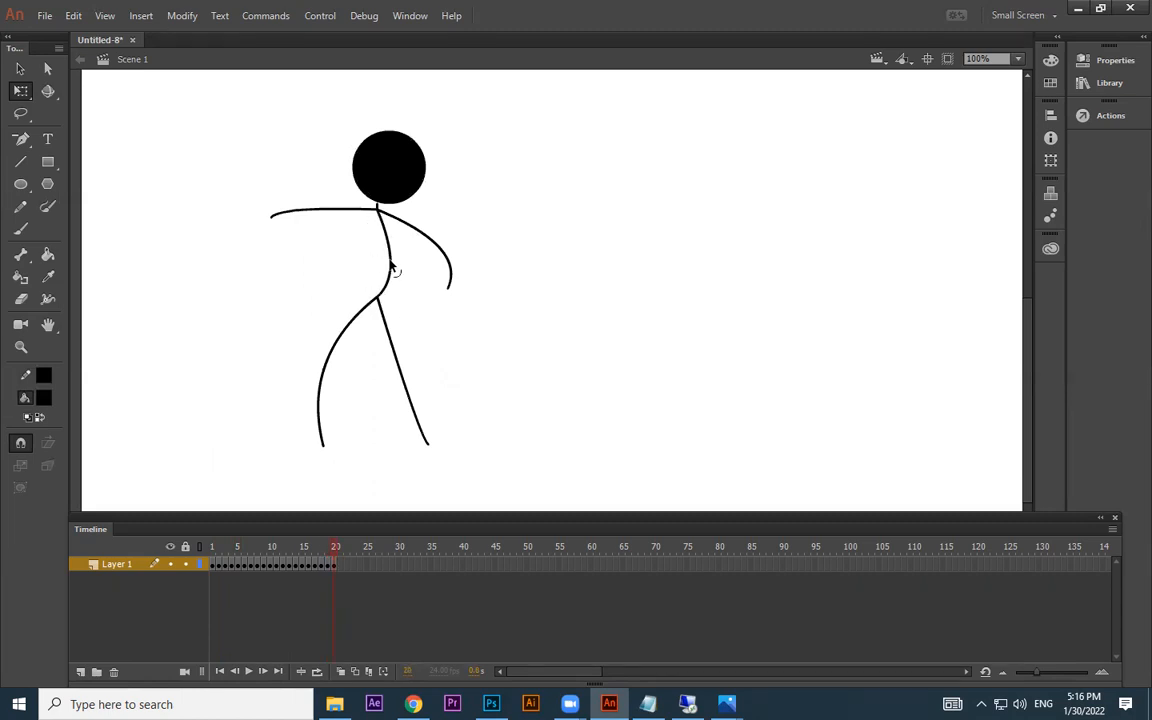
pyautogui.moveTo(404, 185); pyautogui.dragTo(394, 185)
pyautogui.click(450, 200)
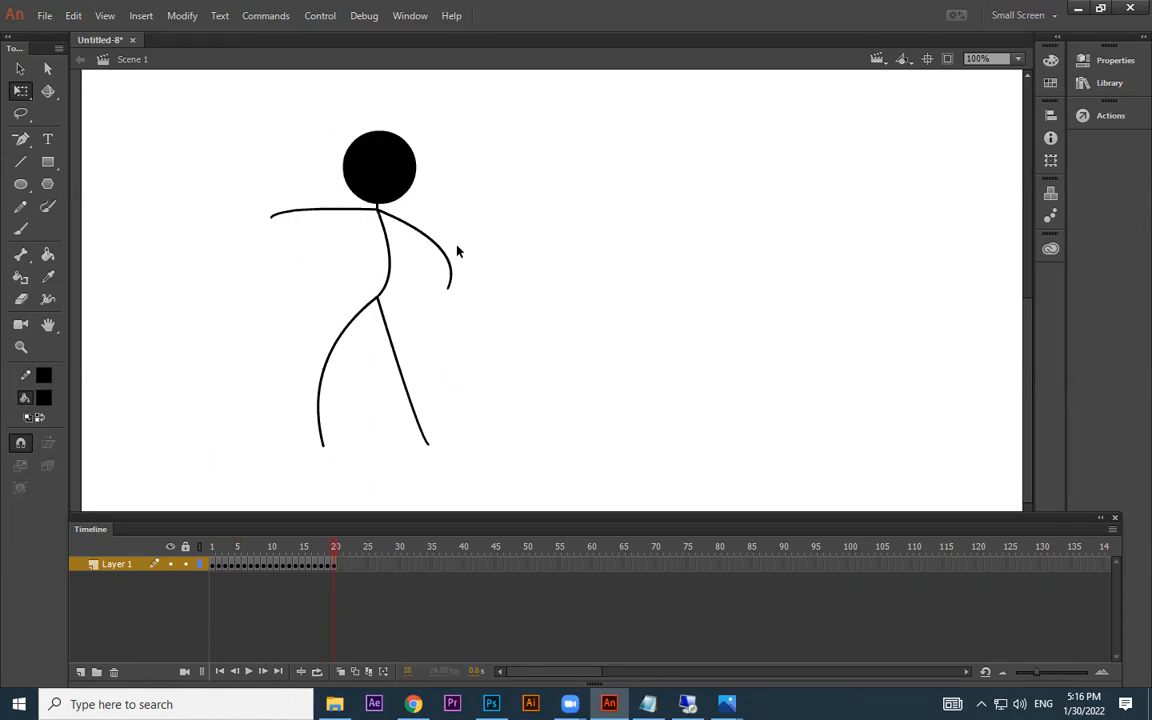
# - Curve both arms upward in frame 20 and move the whole figure slightly right in a new keyframe 21
pyautogui.moveTo(446, 262); pyautogui.dragTo(485, 234)
pyautogui.moveTo(316, 212); pyautogui.dragTo(326, 238)
pyautogui.moveTo(607, 124); pyautogui.dragTo(119, 452)
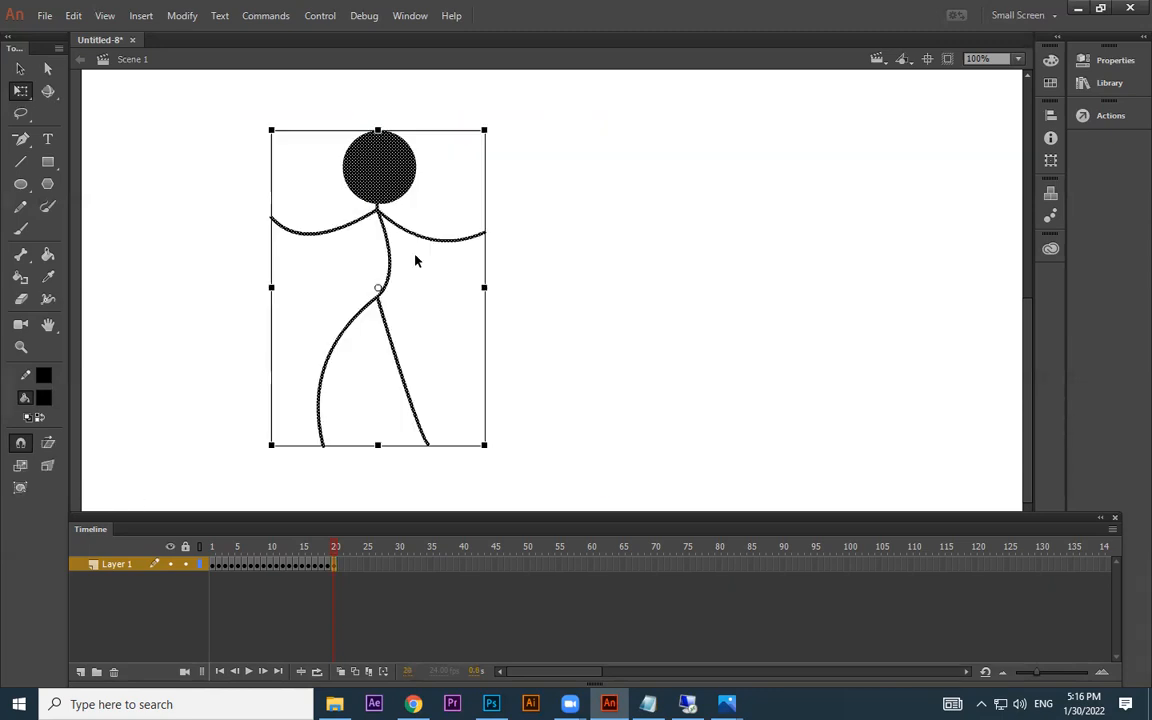
pyautogui.moveTo(392, 270); pyautogui.dragTo(411, 268)
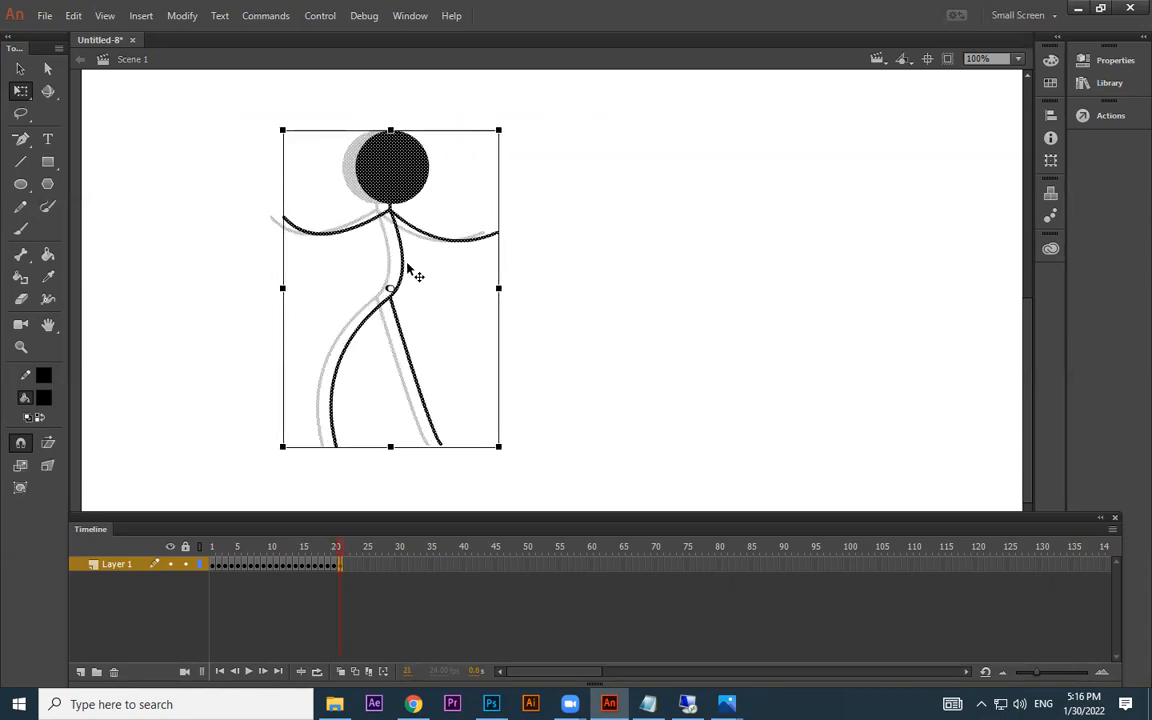
pyautogui.click(423, 470)
# - Play the animation on the timeline and preview it as a test movie
pyautogui.moveTo(340, 544)
pyautogui.mouseDown()
pyautogui.moveTo(159, 551)
pyautogui.moveTo(337, 552)
pyautogui.mouseUp()
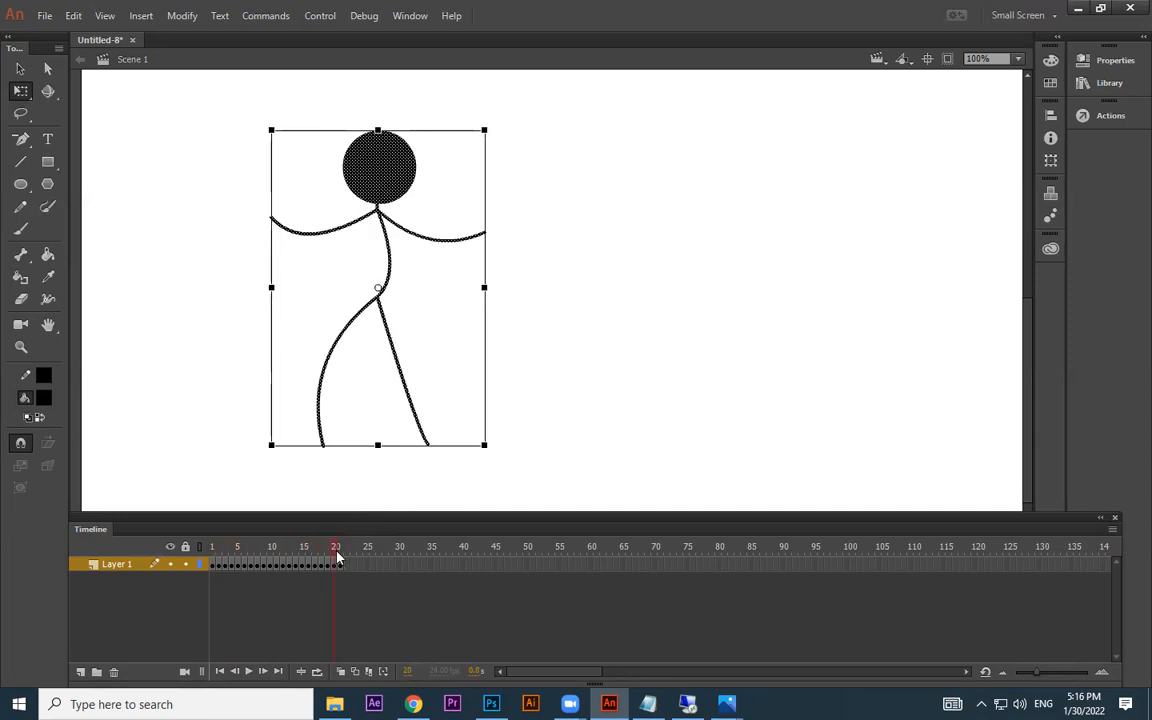
pyautogui.hotkey('ctrl', '-')
pyautogui.hotkey('ctrl', '=')
pyautogui.hotkey('ctrl', '=')
pyautogui.hotkey('ctrl', '-')
pyautogui.hotkey('ctrl', '-')
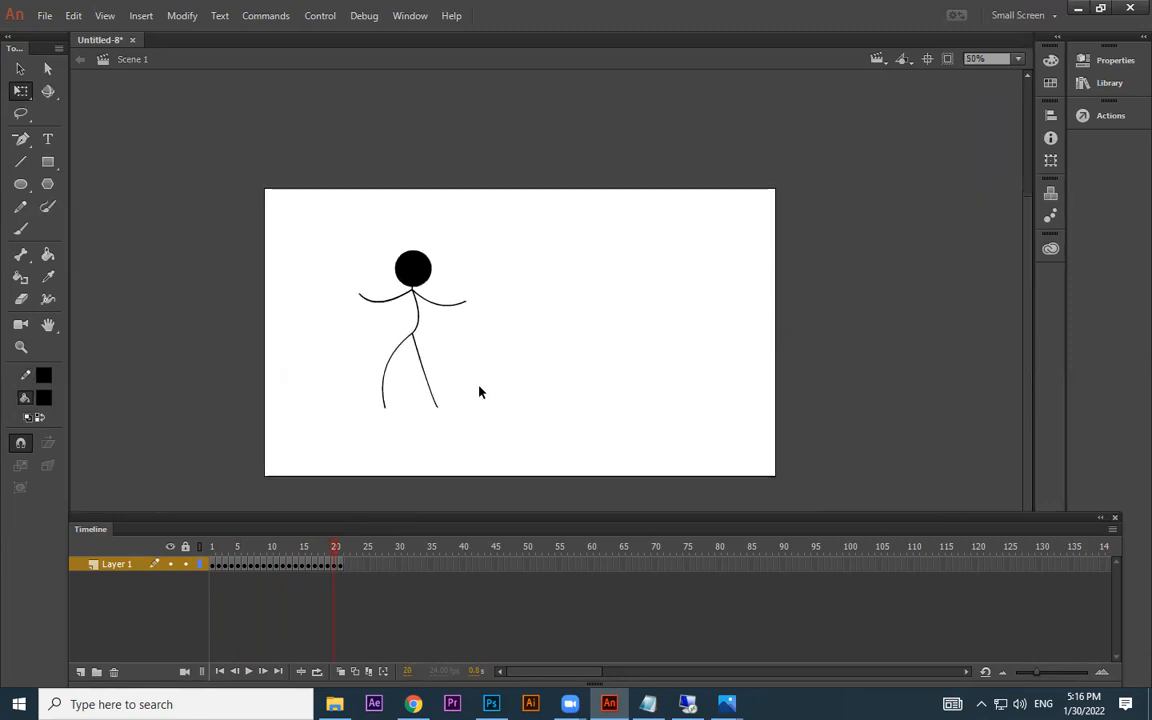
pyautogui.hotkey('ctrl', '=')
pyautogui.hotkey('ctrl', '-')
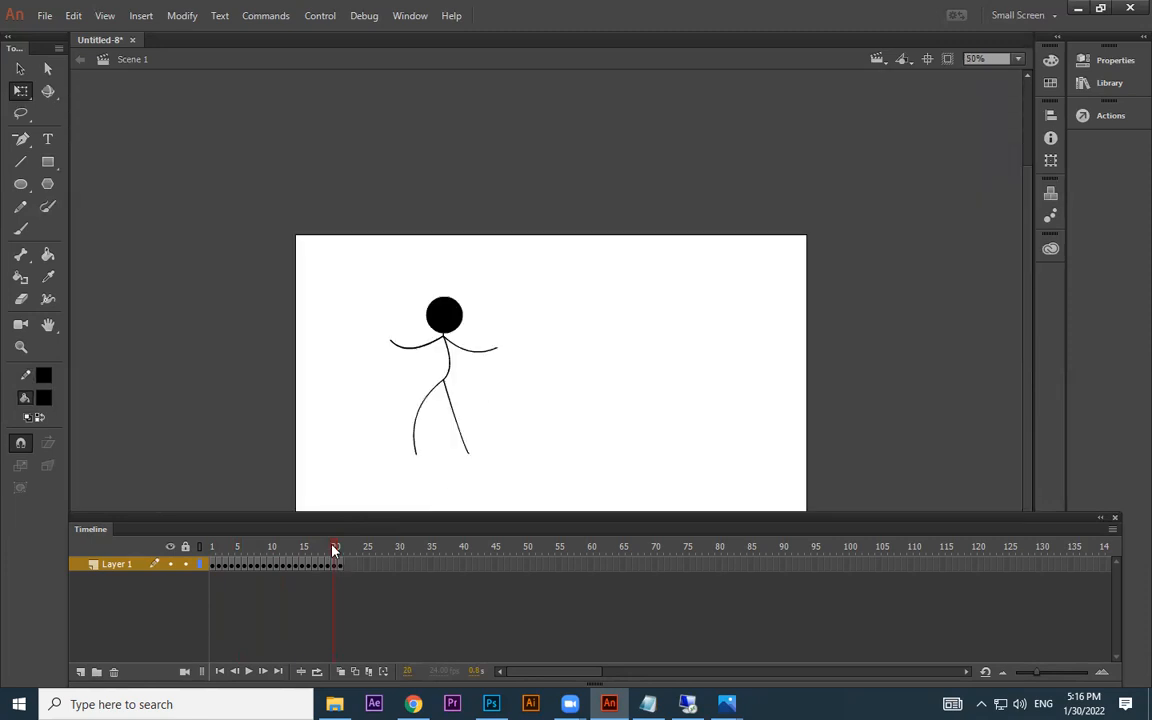
pyautogui.click(118, 568)
pyautogui.press('Return')
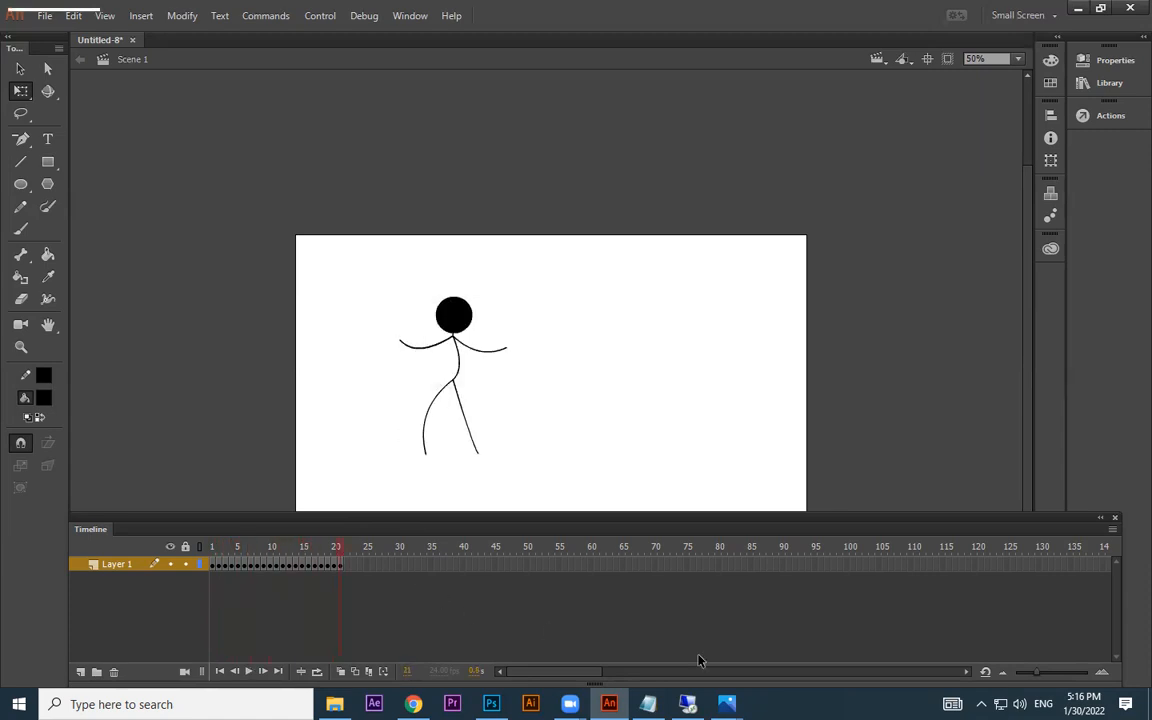
pyautogui.hotkey('ctrl', 'Return')
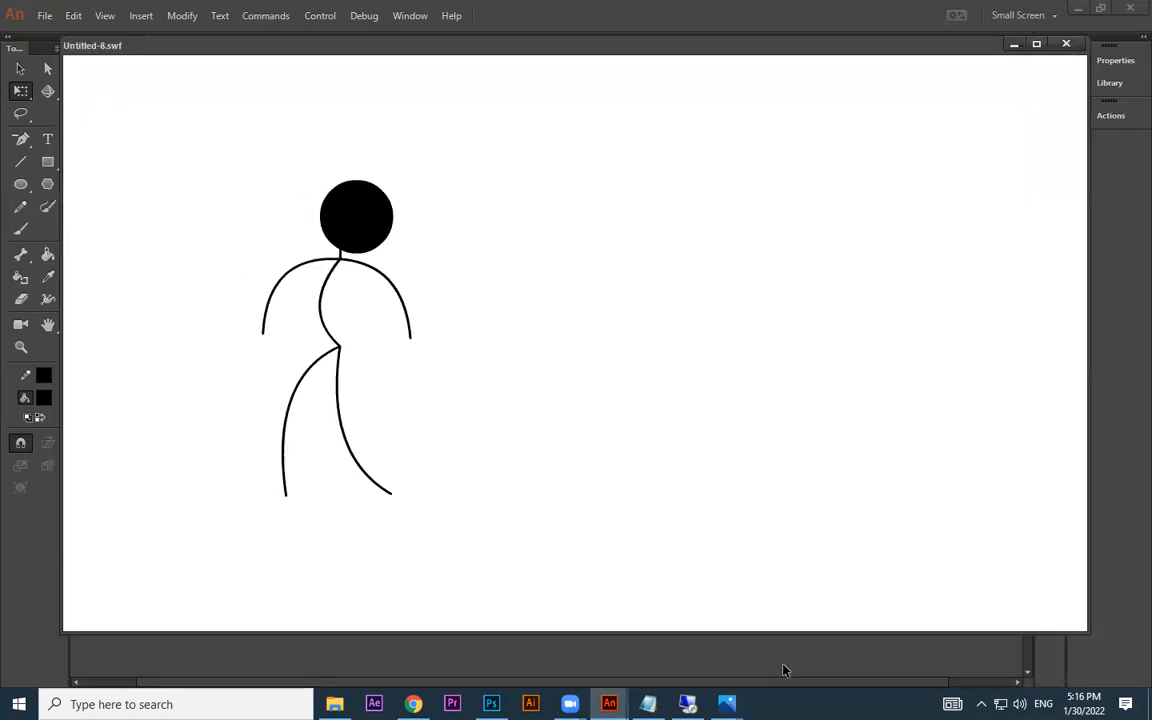
pyautogui.click(1066, 43)
# - Add keyframes 22 and 23 after frame 21, moving the whole figure slightly right and arching the left-hand arm
pyautogui.click(342, 566)
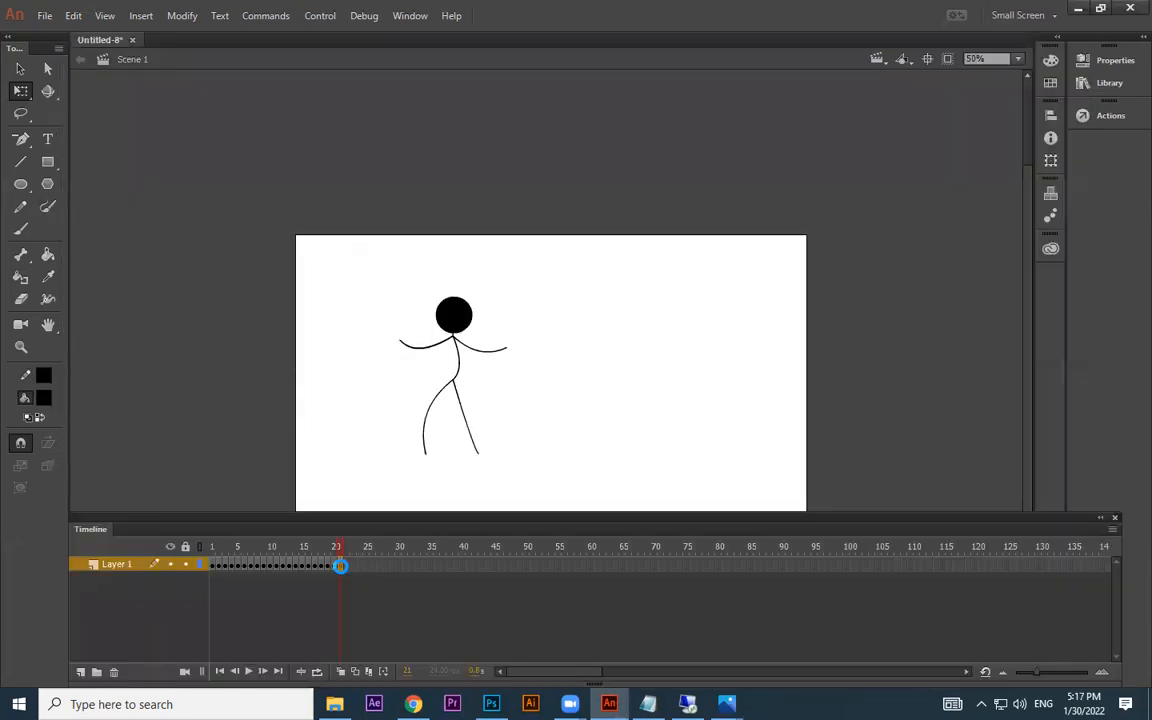
pyautogui.press('F6')
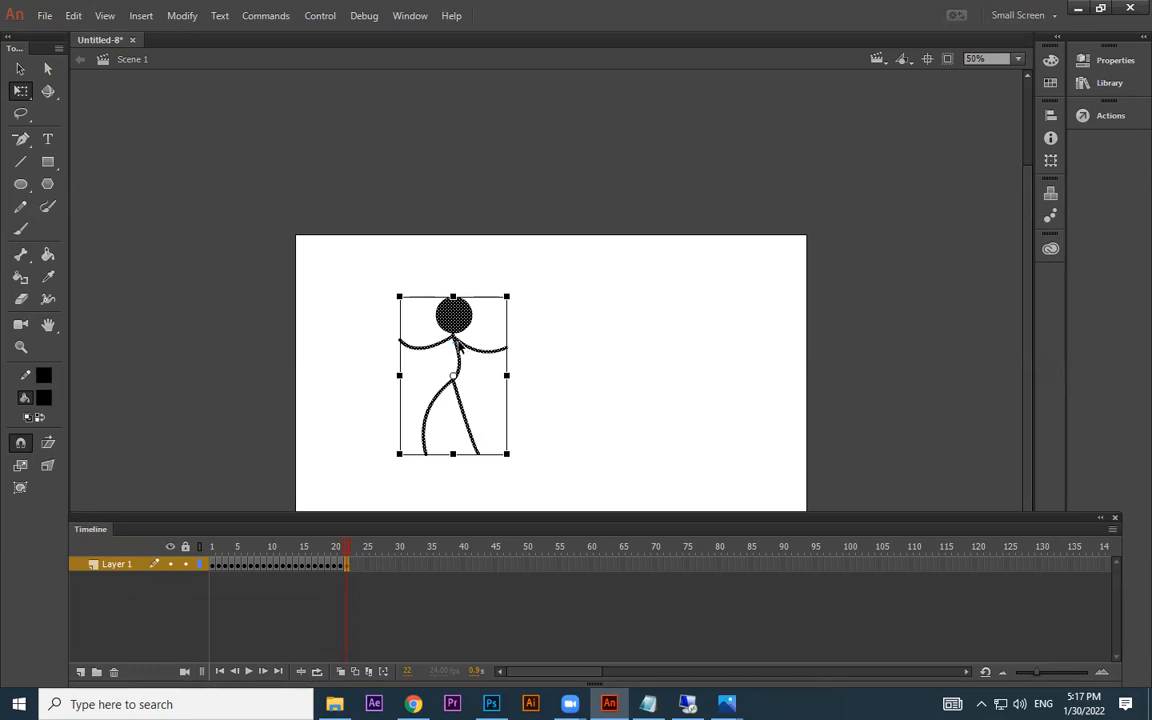
pyautogui.click(433, 363)
pyautogui.hotkey('ctrl', 'a')
pyautogui.hotkey('ctrl', '=')
pyautogui.hotkey('ctrl', '-')
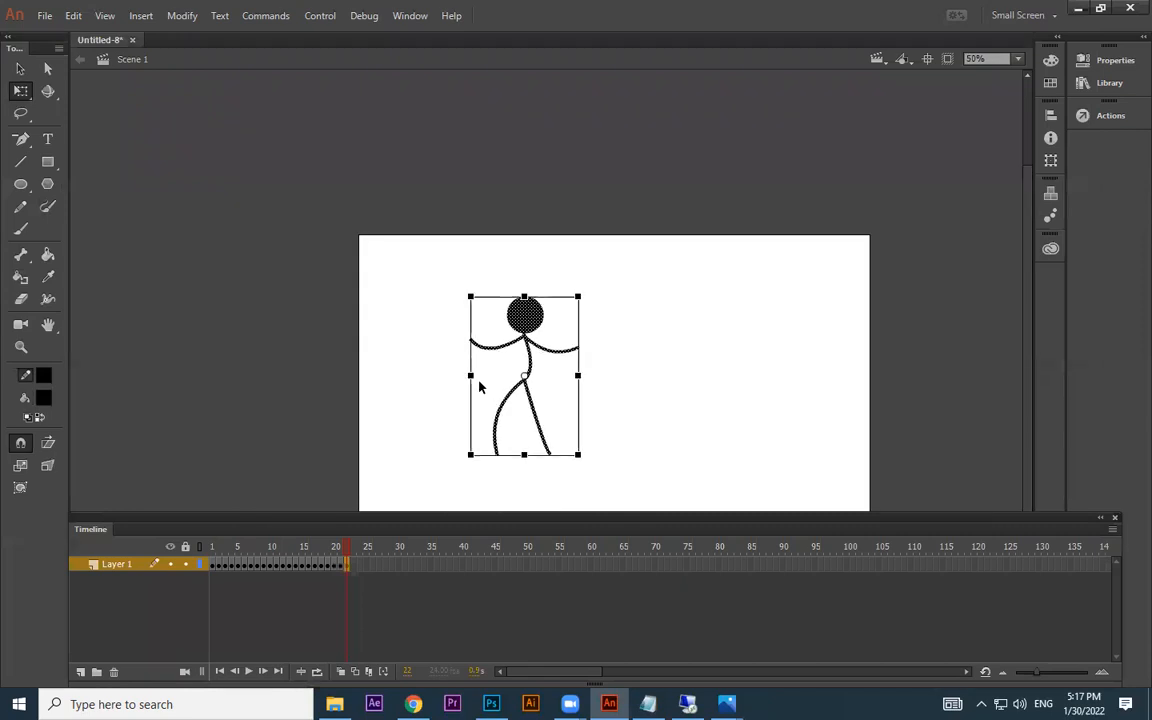
pyautogui.press('F6')
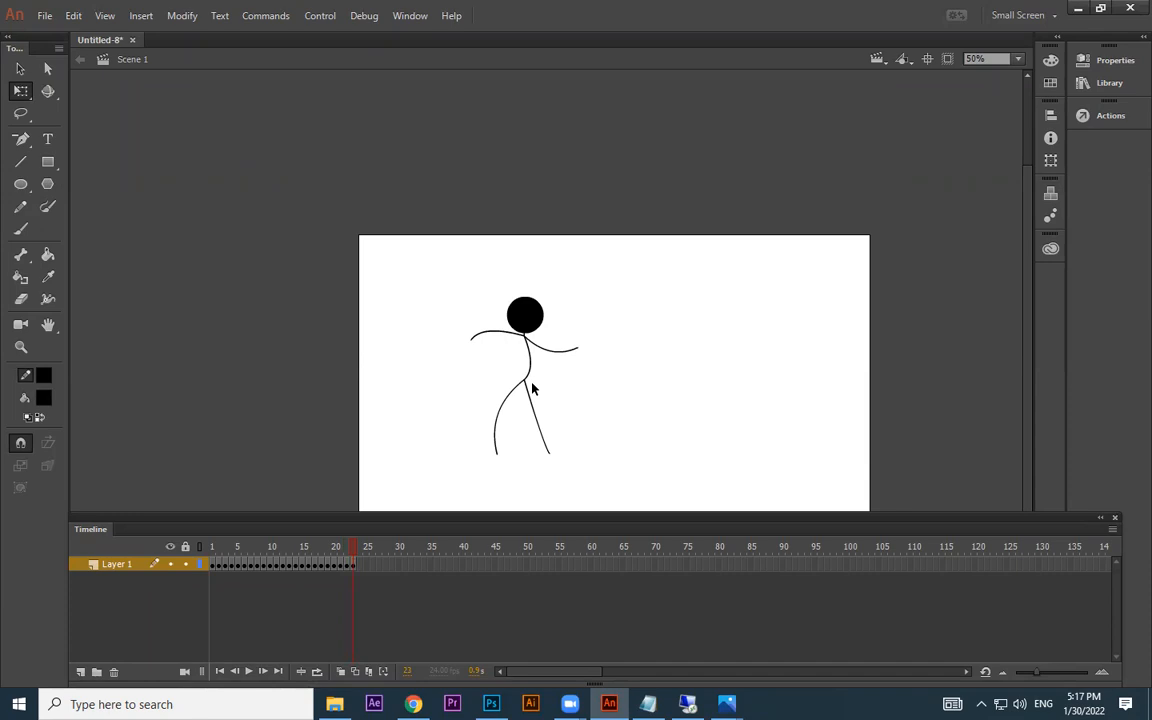
# - Bow the torso left and curl the right-hand leg in frame 23, and deepen the right-hand arm's bend by keyframe 25
pyautogui.hotkey('ctrl', '=')
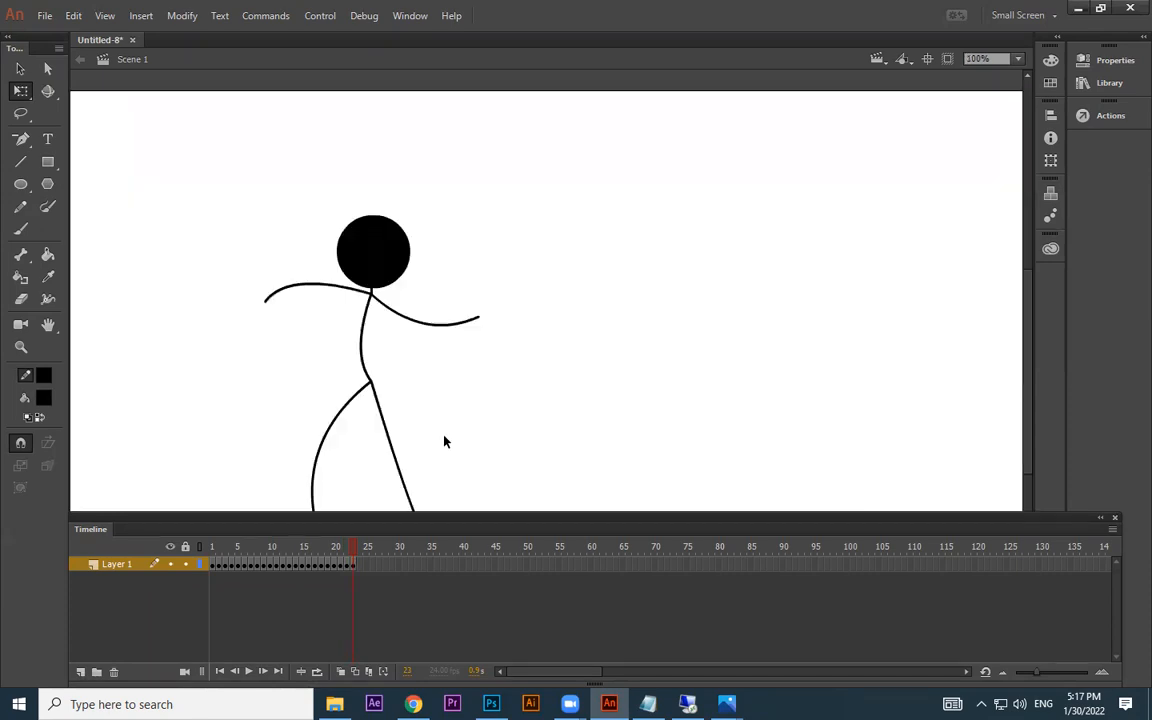
pyautogui.moveTo(445, 440); pyautogui.dragTo(511, 357)
pyautogui.moveTo(445, 386); pyautogui.dragTo(427, 402)
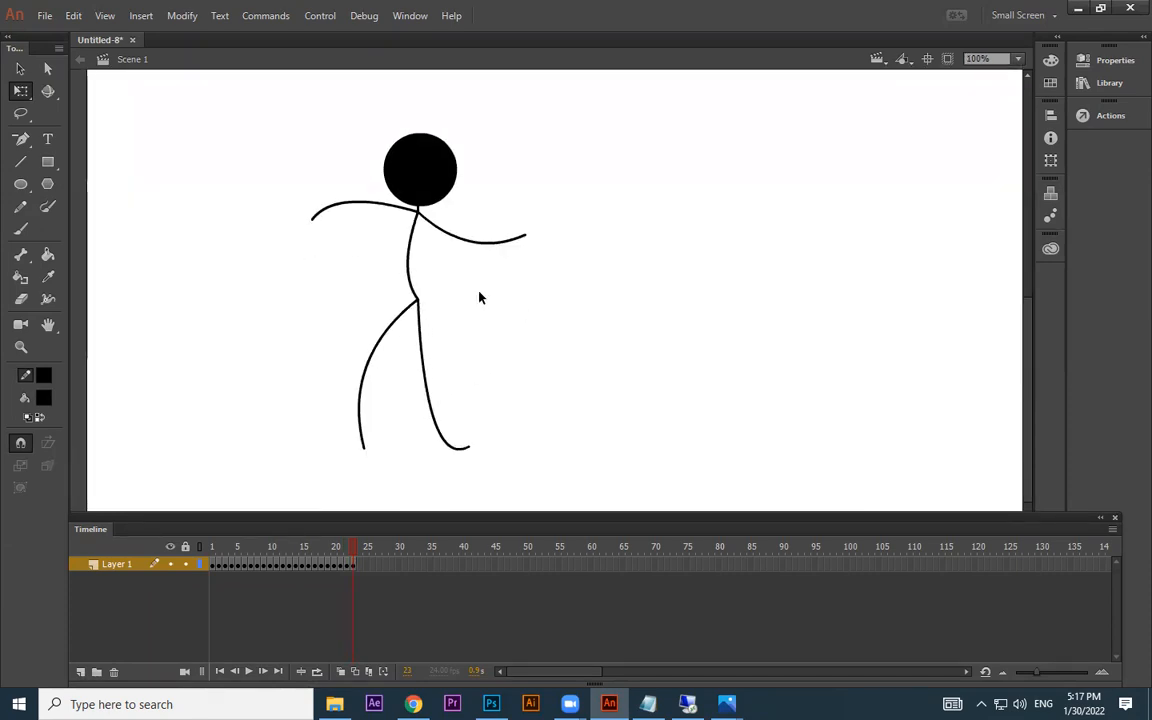
pyautogui.press('F6')
pyautogui.moveTo(491, 244); pyautogui.dragTo(464, 264)
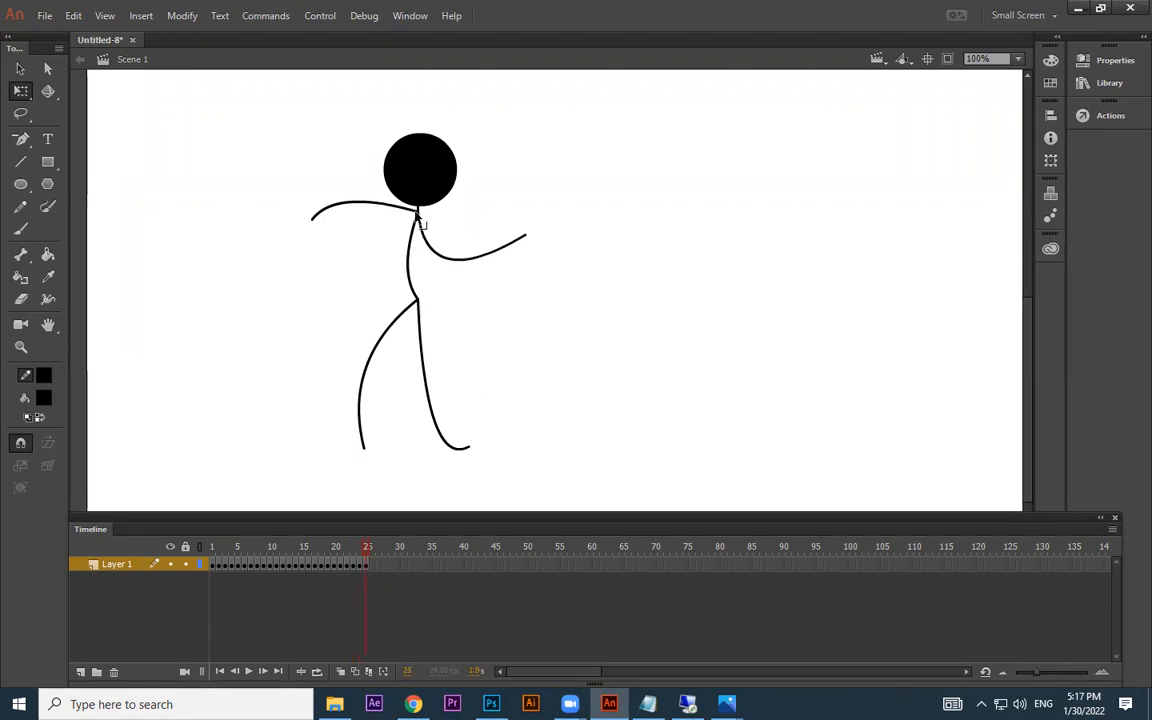
# - Play the animation from frame 1 to check the motion up to frame 25
pyautogui.moveTo(358, 547); pyautogui.dragTo(185, 545)
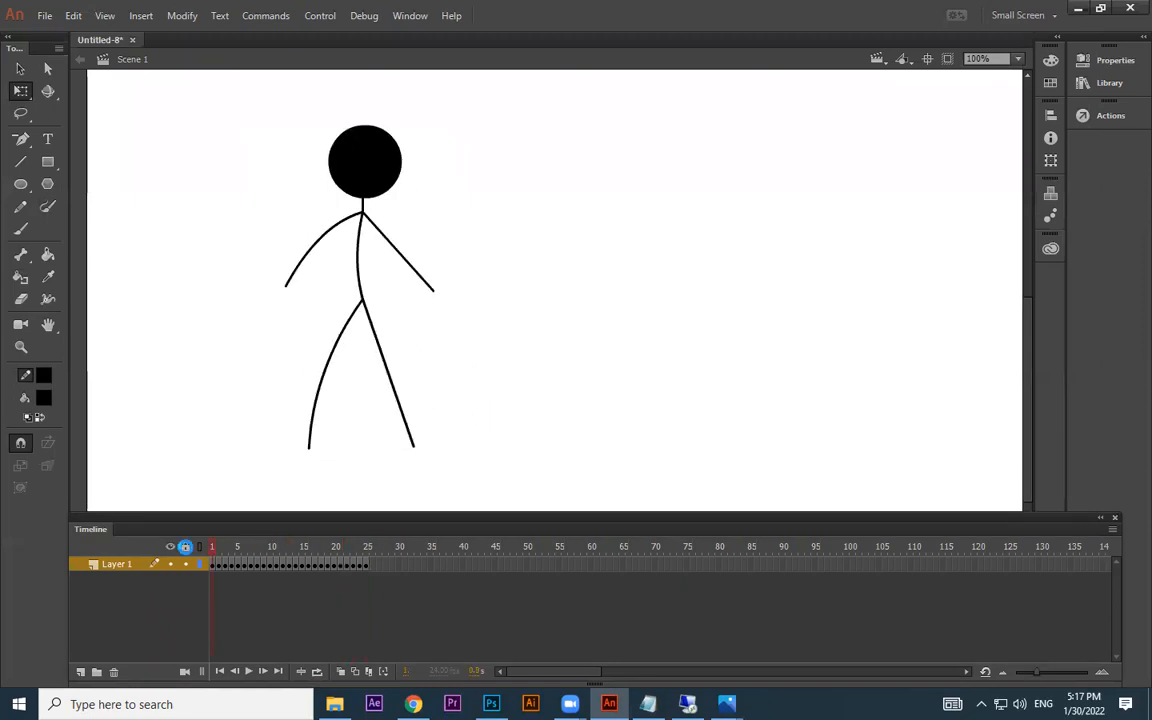
pyautogui.press('Return')
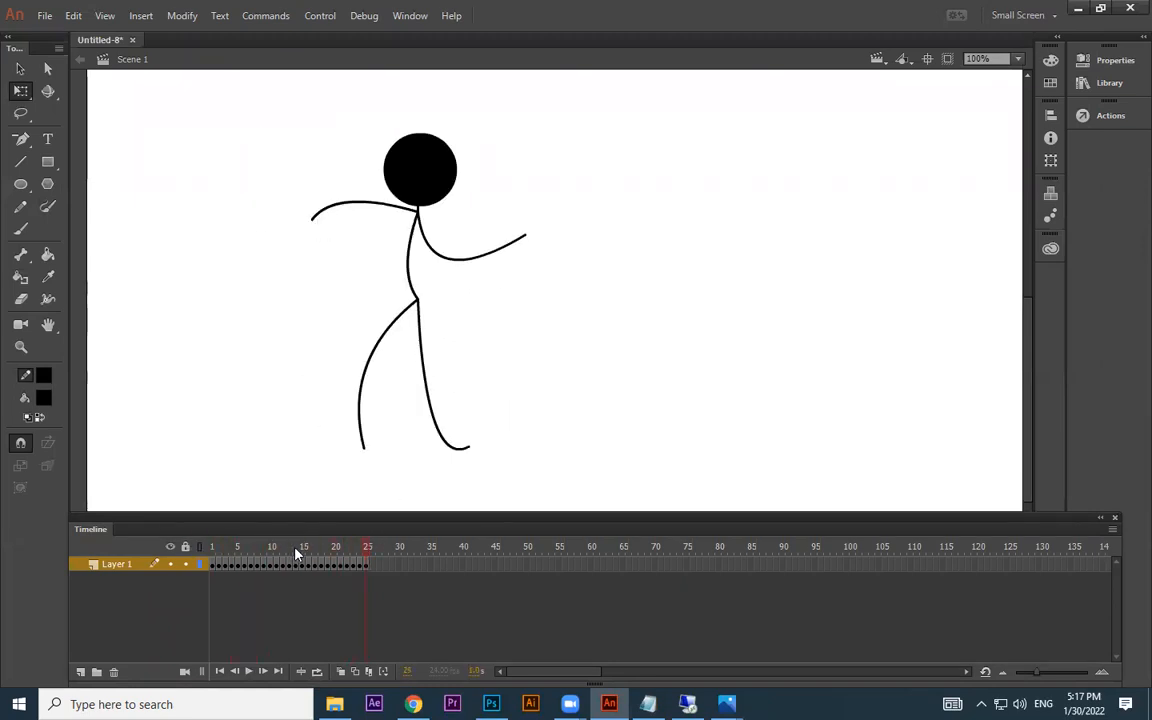
# - Add keyframe 26, straighten the right-hand leg and lower the hip joint
pyautogui.moveTo(433, 175); pyautogui.dragTo(510, 177)
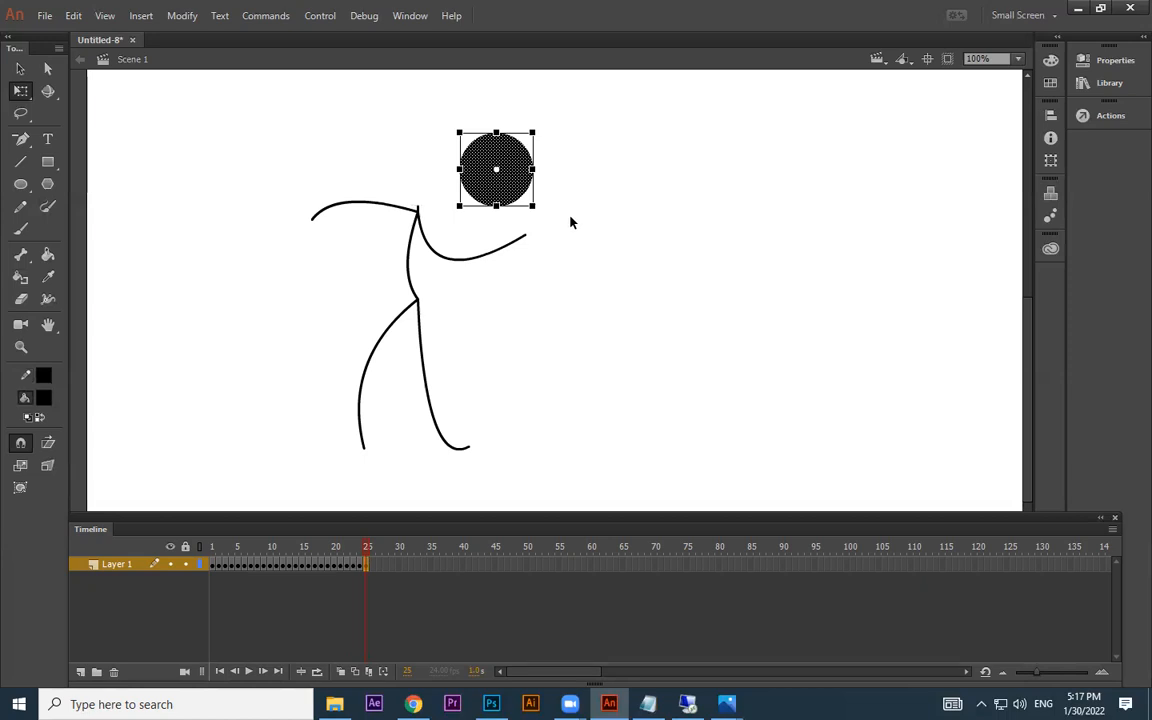
pyautogui.hotkey('ctrl', 'z')
pyautogui.click(669, 339)
pyautogui.press('F6')
pyautogui.moveTo(429, 411); pyautogui.dragTo(456, 401)
pyautogui.press('F6')
pyautogui.moveTo(420, 308); pyautogui.dragTo(405, 326)
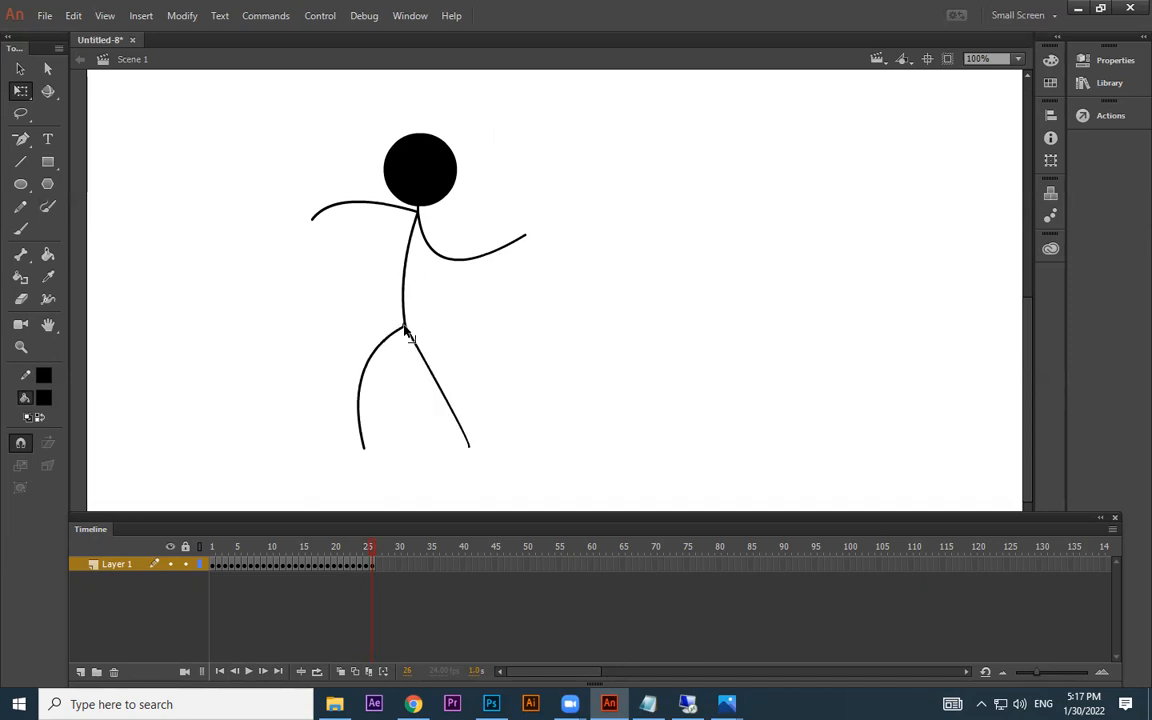
# - Lower the shoulder joint in keyframe 27 and move the head down and slightly right onto the neck
pyautogui.moveTo(418, 217)
pyautogui.mouseDown()
pyautogui.moveTo(412, 245)
pyautogui.moveTo(421, 222)
pyautogui.mouseUp()
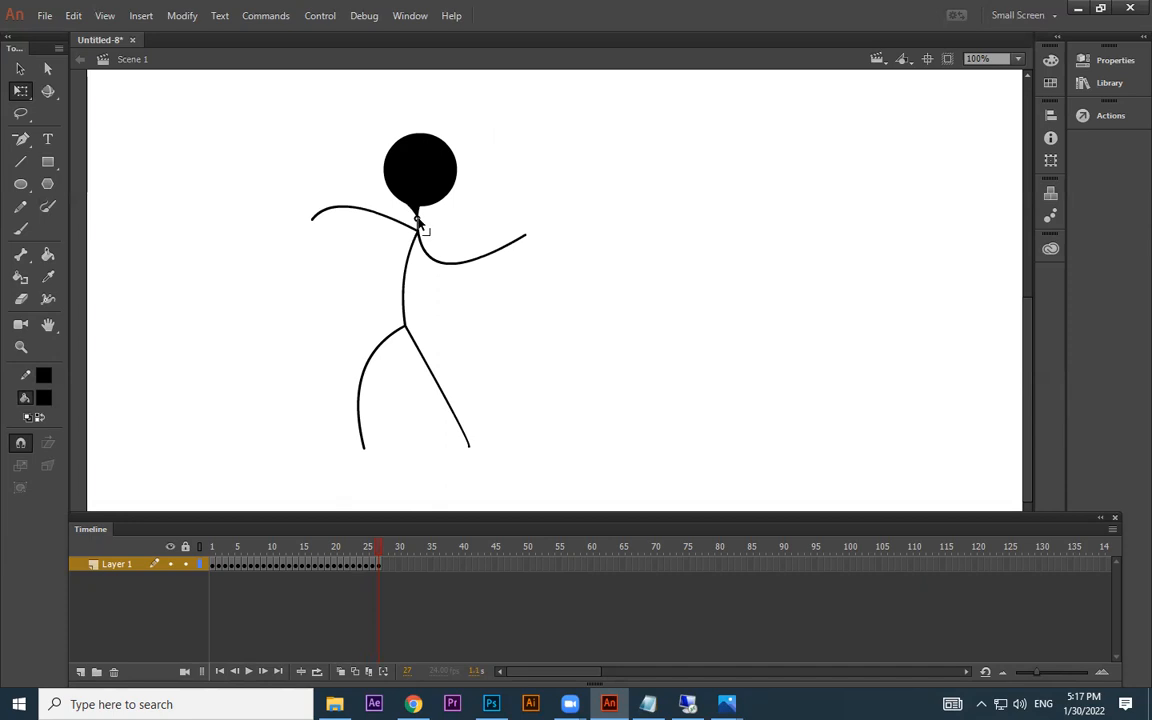
pyautogui.moveTo(424, 188)
pyautogui.mouseDown()
pyautogui.moveTo(463, 159)
pyautogui.moveTo(431, 184)
pyautogui.moveTo(424, 209)
pyautogui.mouseUp()
pyautogui.click(425, 210)
pyautogui.click(617, 135)
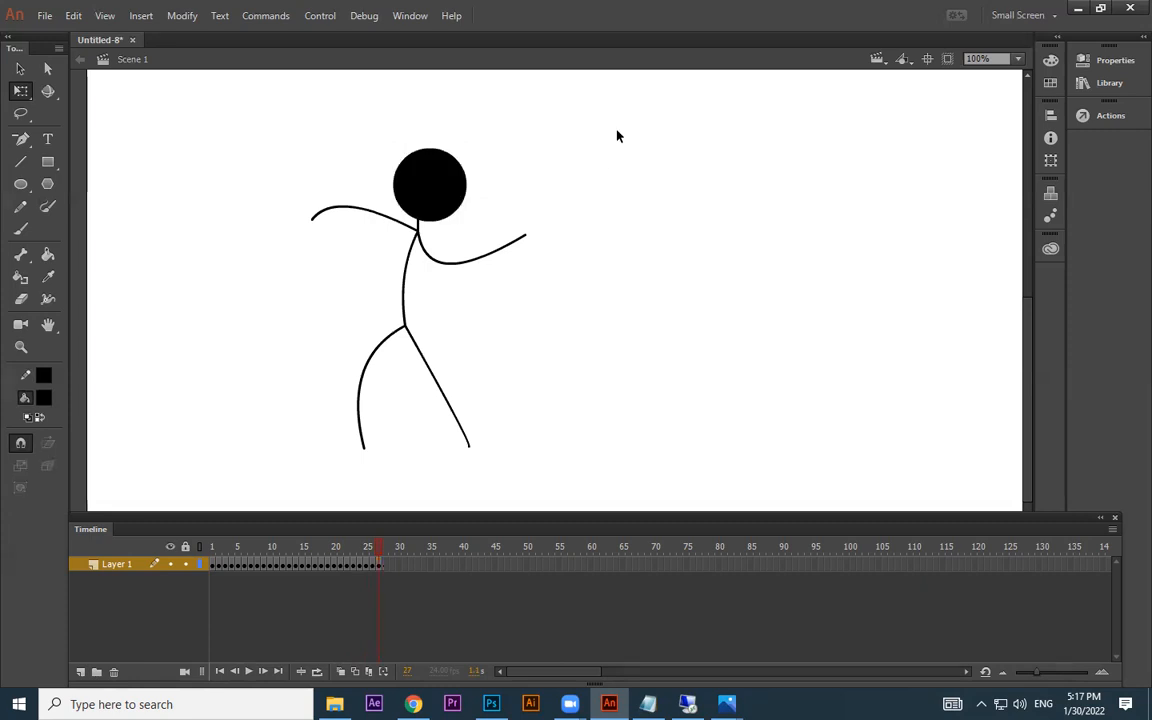
# - Extend the keyframes to frame 29, tilt the neck to the right and reposition the head on its end
pyautogui.press('F6')
pyautogui.press('F6')
pyautogui.moveTo(435, 215); pyautogui.dragTo(435, 205)
pyautogui.click(571, 216)
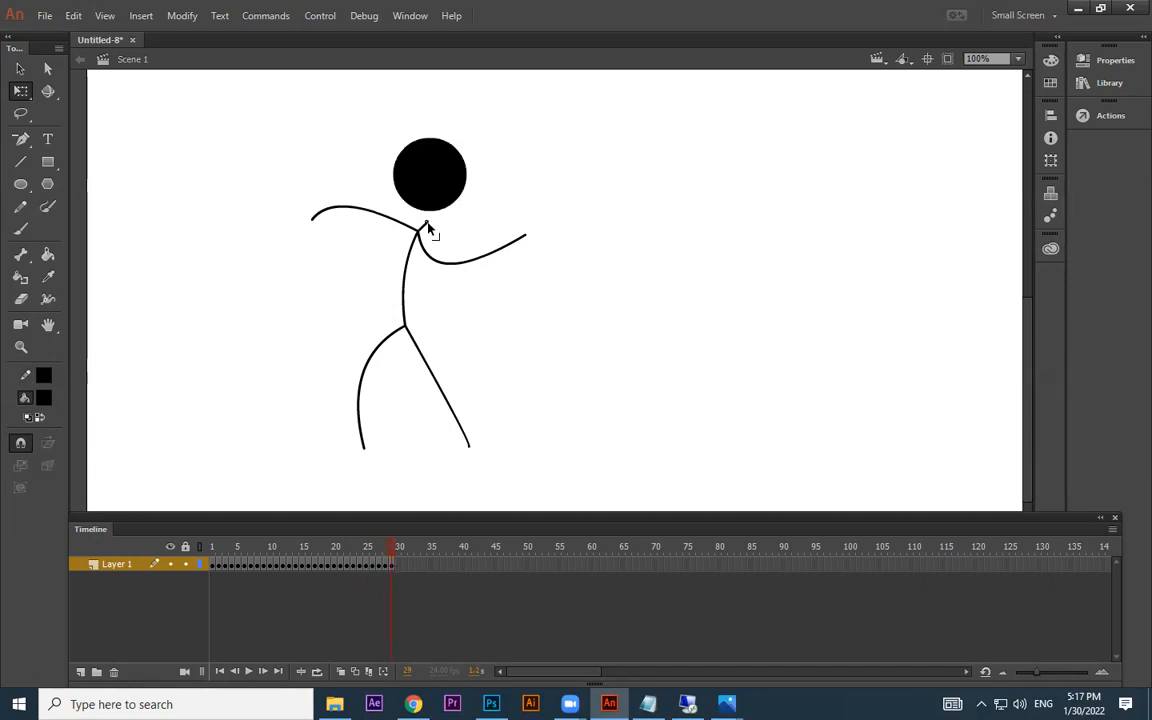
pyautogui.click(437, 191)
pyautogui.moveTo(437, 191); pyautogui.dragTo(455, 207)
pyautogui.click(573, 224)
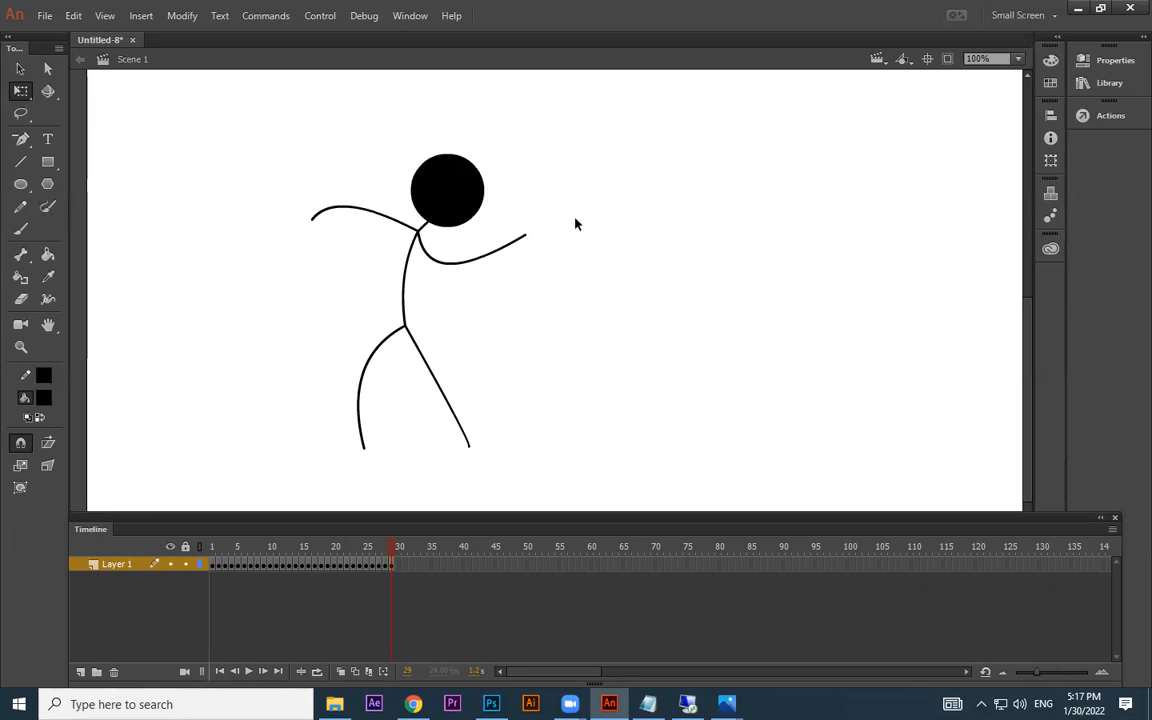
# - Lower the right-hand arm, sag the left-hand arm, bow the torso left and curve the right-hand leg, extending the keyframes to frame 30
pyautogui.moveTo(529, 242); pyautogui.dragTo(466, 338)
pyautogui.moveTo(372, 218); pyautogui.dragTo(370, 237)
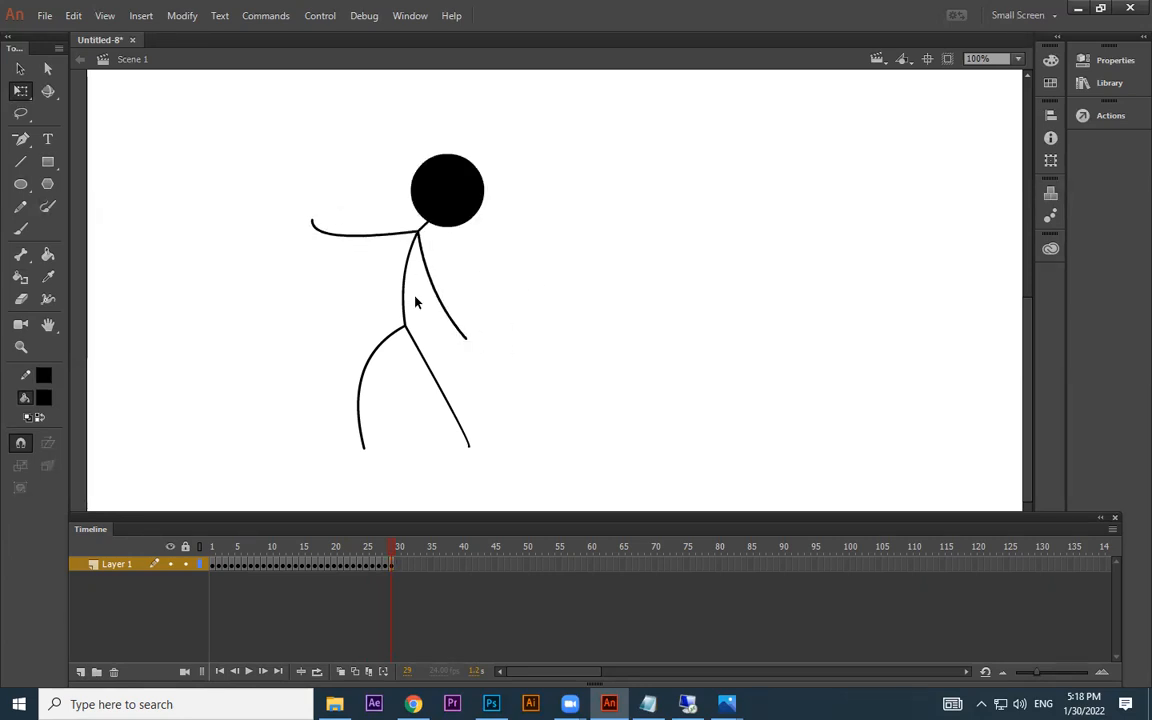
pyautogui.moveTo(404, 298); pyautogui.dragTo(388, 290)
pyautogui.moveTo(443, 398)
pyautogui.mouseDown()
pyautogui.moveTo(430, 418)
pyautogui.moveTo(436, 408)
pyautogui.mouseUp()
pyautogui.moveTo(456, 456); pyautogui.dragTo(446, 410)
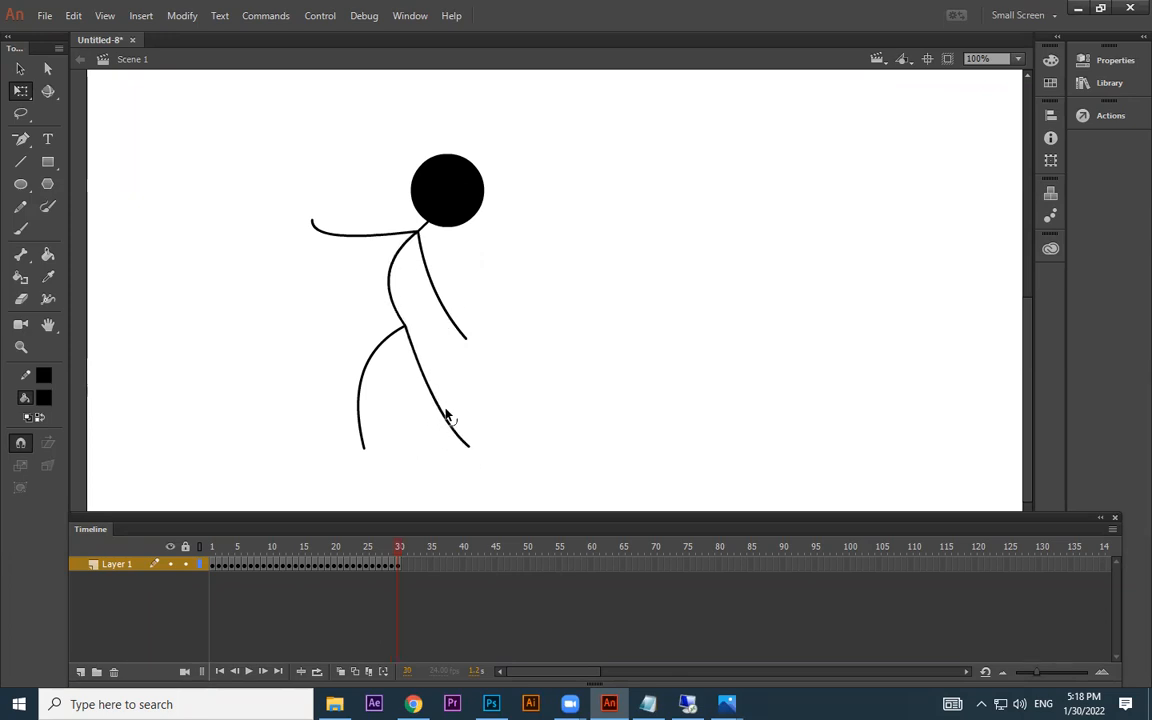
# - Move the head slightly right, shift both feet left and extend the keyframes to frame 32
pyautogui.moveTo(466, 211)
pyautogui.mouseDown()
pyautogui.moveTo(486, 214)
pyautogui.moveTo(481, 196)
pyautogui.moveTo(472, 207)
pyautogui.mouseUp()
pyautogui.click(558, 226)
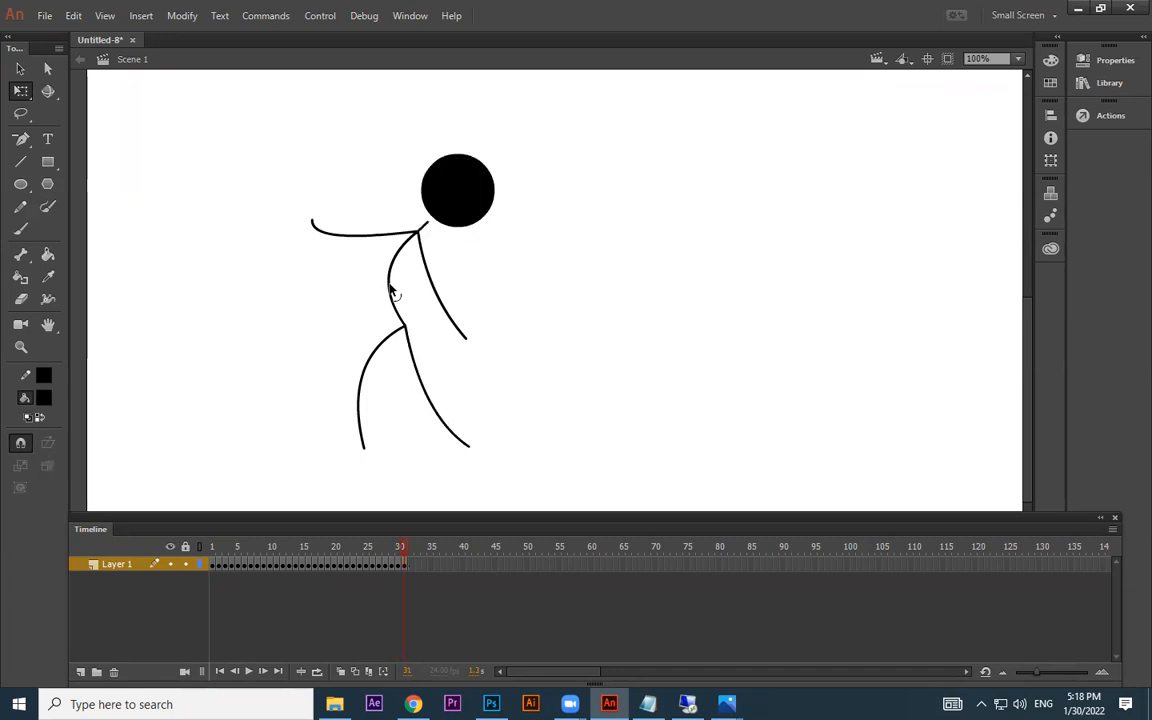
pyautogui.moveTo(361, 440); pyautogui.dragTo(335, 450)
pyautogui.moveTo(470, 453); pyautogui.dragTo(436, 456)
pyautogui.press('F6')
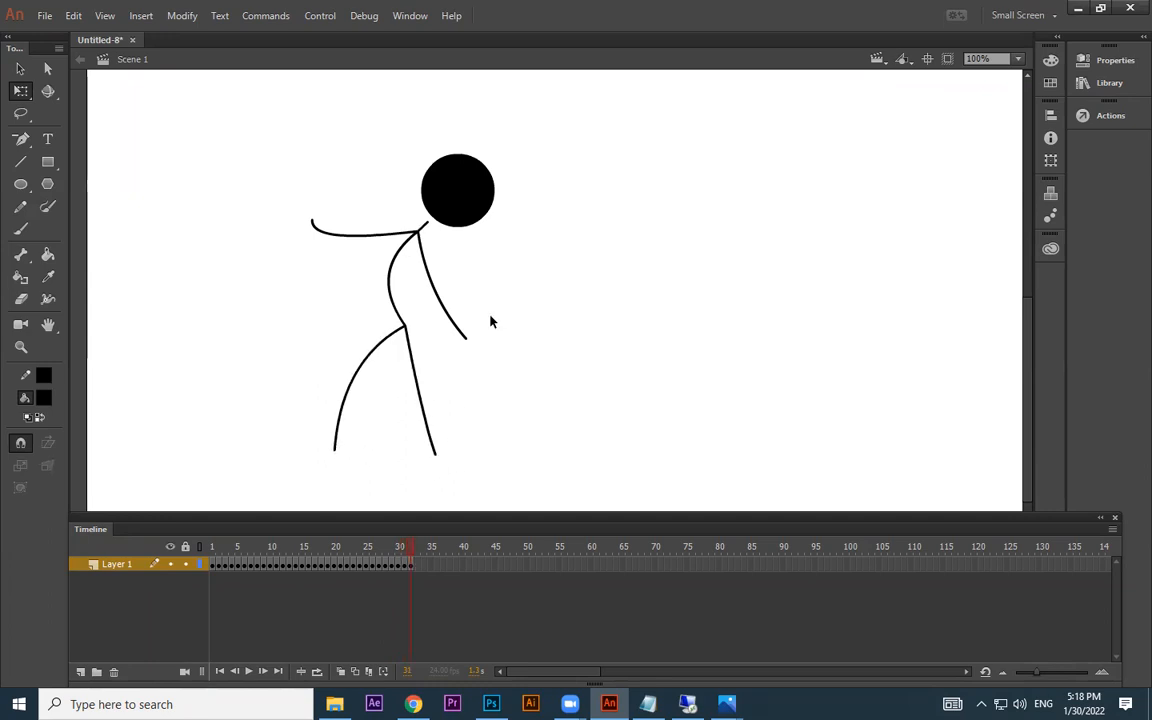
# - Move the head up and right in frame 32, raise the shoulder joint and add keyframe 33
pyautogui.moveTo(419, 230); pyautogui.dragTo(486, 205)
pyautogui.click(437, 230)
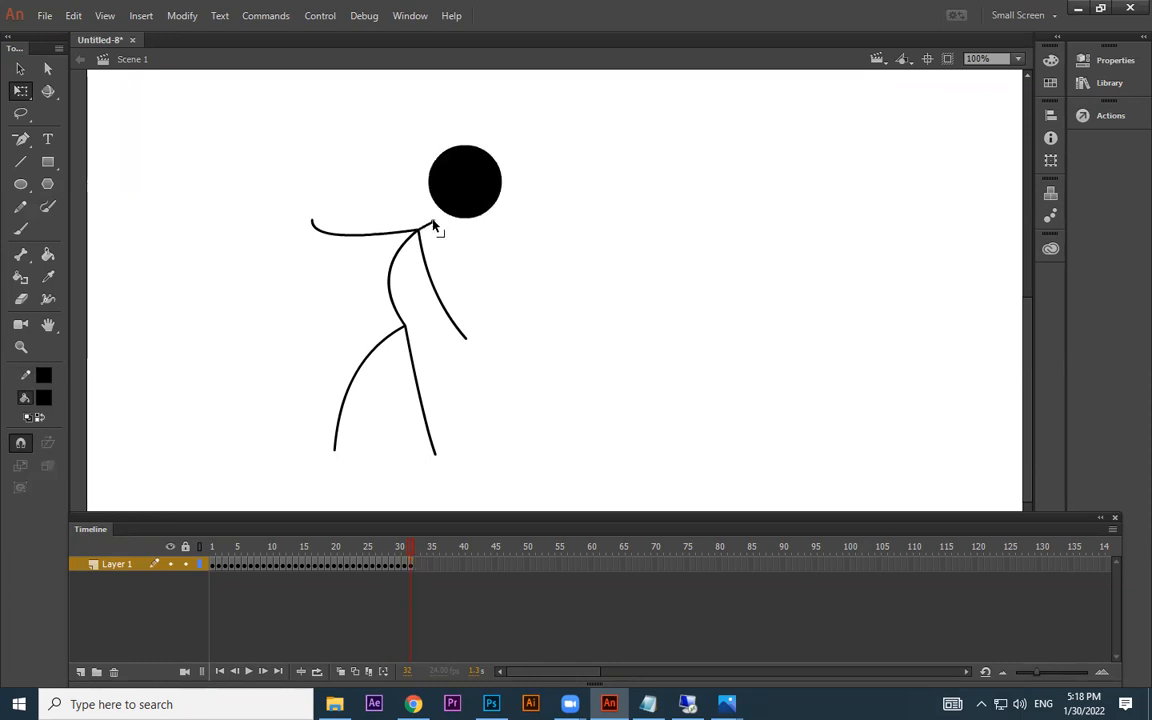
pyautogui.moveTo(422, 229); pyautogui.dragTo(423, 223)
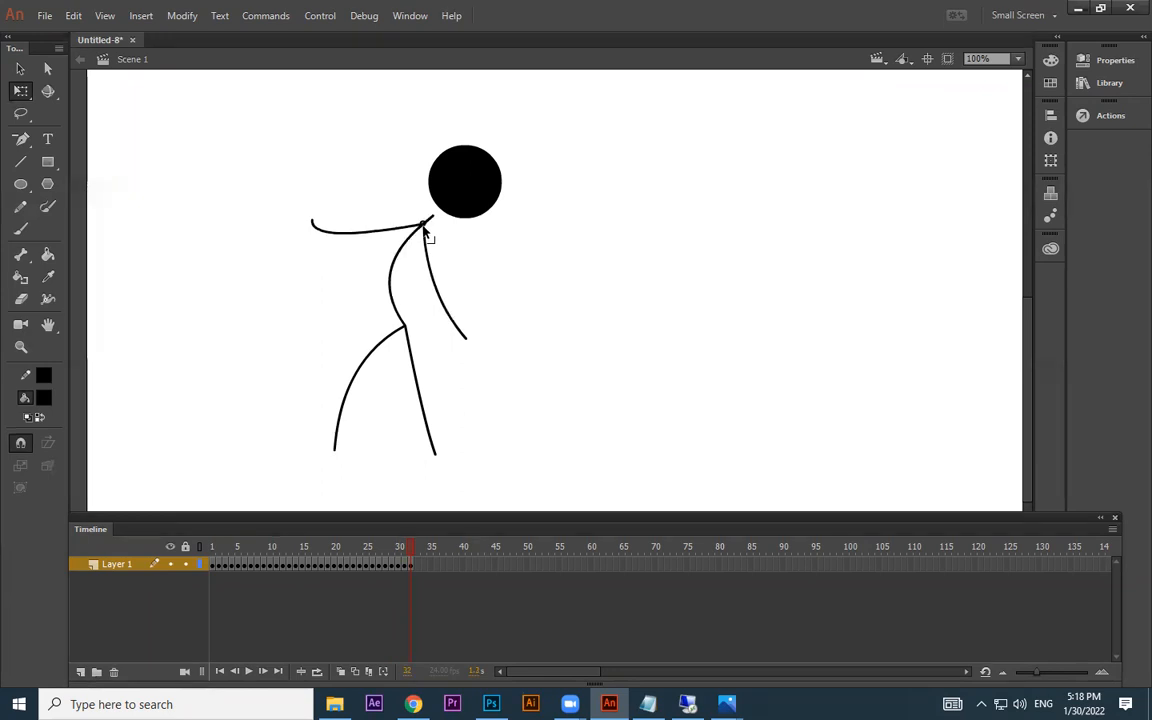
pyautogui.press('F6')
# - Drop the head to shoulder level and curl the right-hand arm's end upward, extending the keyframes to frame 36
pyautogui.moveTo(468, 168); pyautogui.dragTo(477, 207)
pyautogui.hotkey('ctrl', 'a')
pyautogui.click(551, 325)
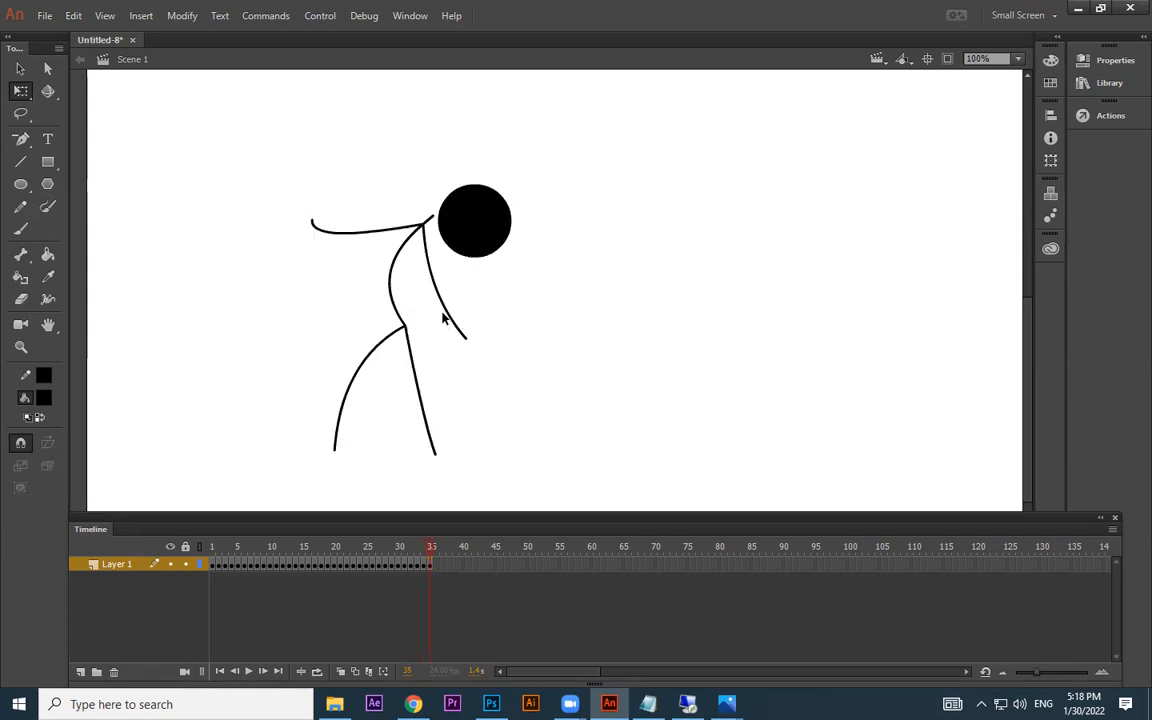
pyautogui.moveTo(466, 340); pyautogui.dragTo(457, 306)
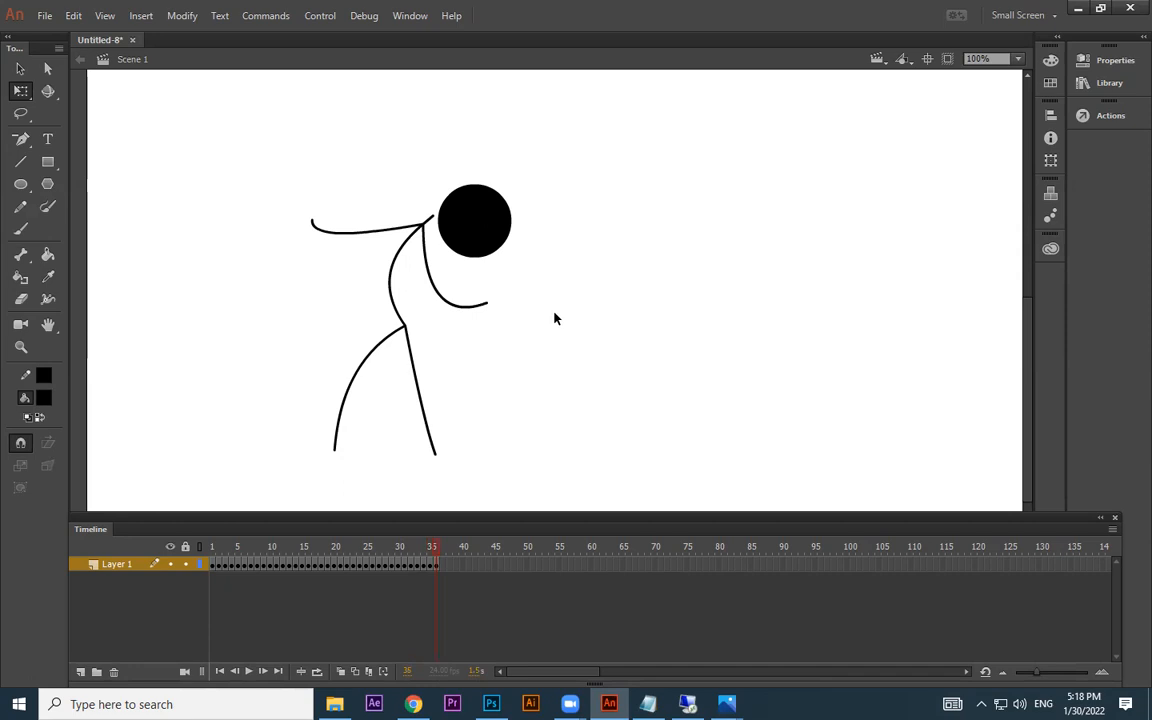
# - Lower the head step by step over frames 36 to 38 and lower the right-hand arm's end with it
pyautogui.moveTo(497, 255); pyautogui.dragTo(497, 292)
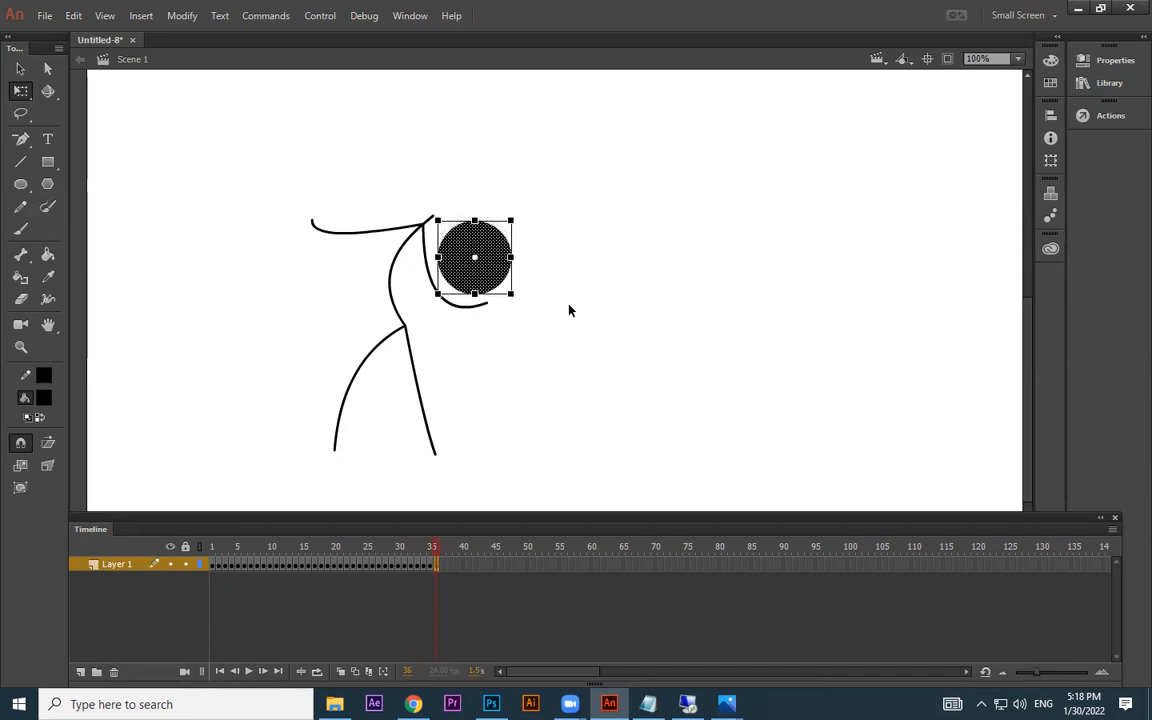
pyautogui.click(561, 321)
pyautogui.click(479, 265)
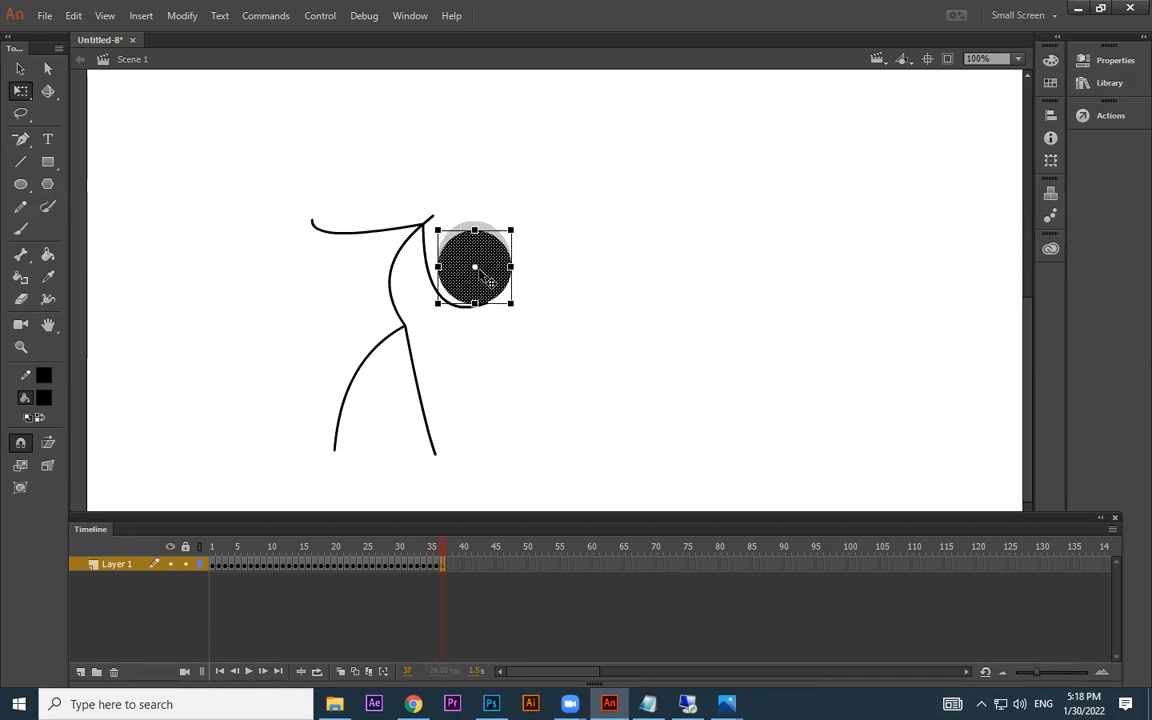
pyautogui.click(533, 330)
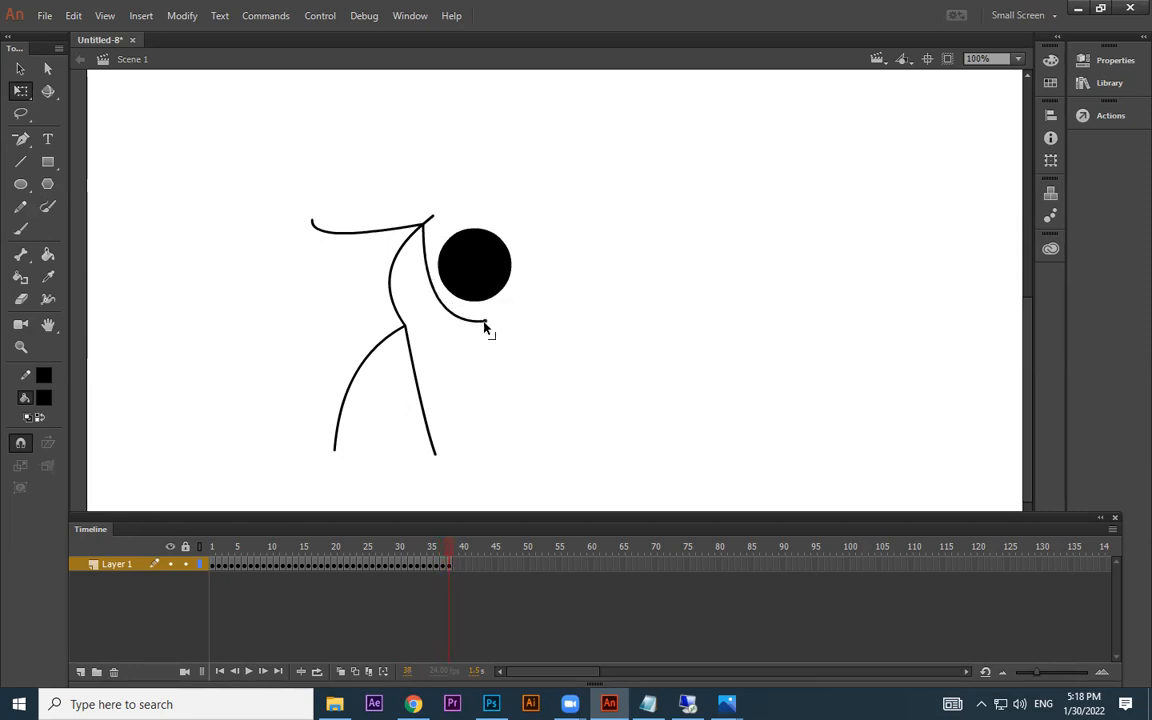
pyautogui.moveTo(481, 288); pyautogui.dragTo(489, 305)
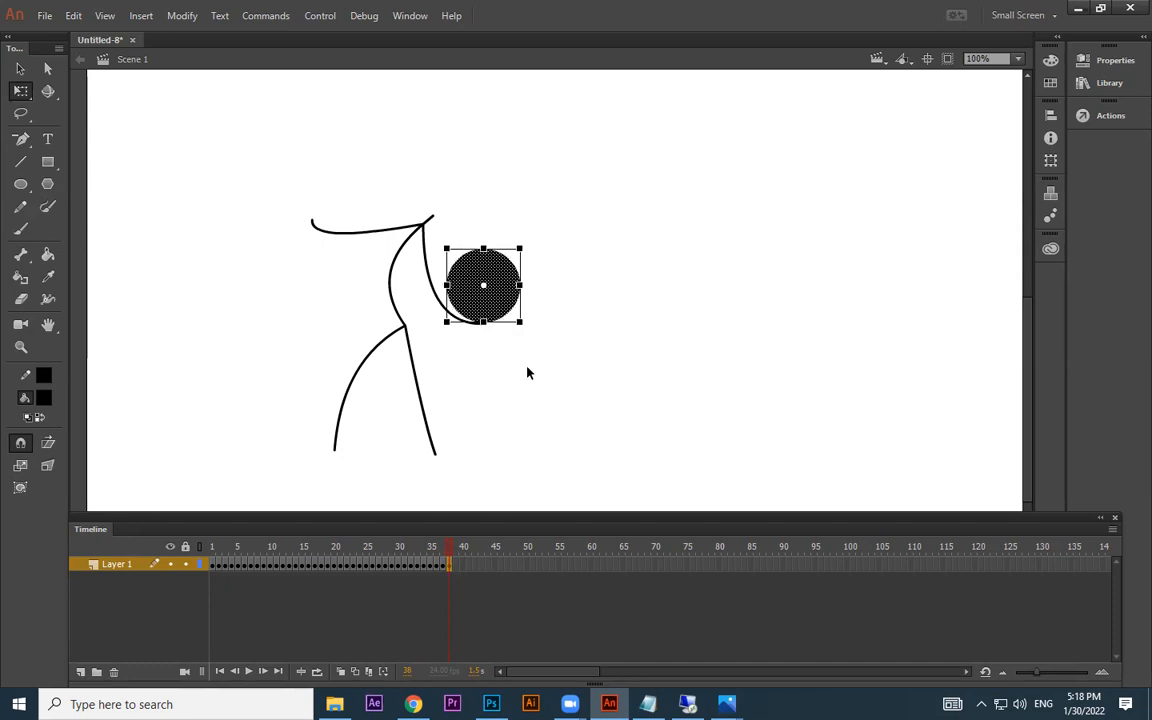
pyautogui.click(632, 386)
# - Extend the keyframes to frame 41, raising the head and the right-hand arm's end slightly
pyautogui.press('F6')
pyautogui.moveTo(499, 293); pyautogui.dragTo(499, 277)
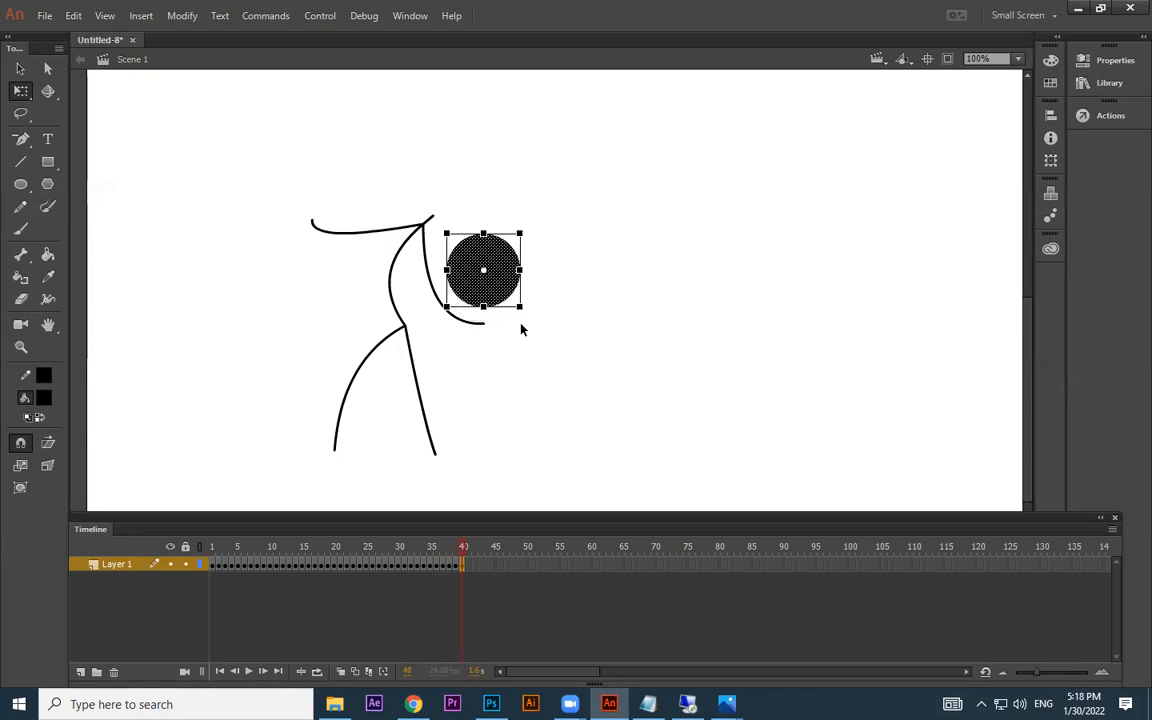
pyautogui.press('F6')
pyautogui.click(487, 330)
pyautogui.moveTo(479, 326); pyautogui.dragTo(479, 315)
# - Compare frames 39 and 40 and raise the right-hand arm's end slightly in frame 40
pyautogui.click(463, 567)
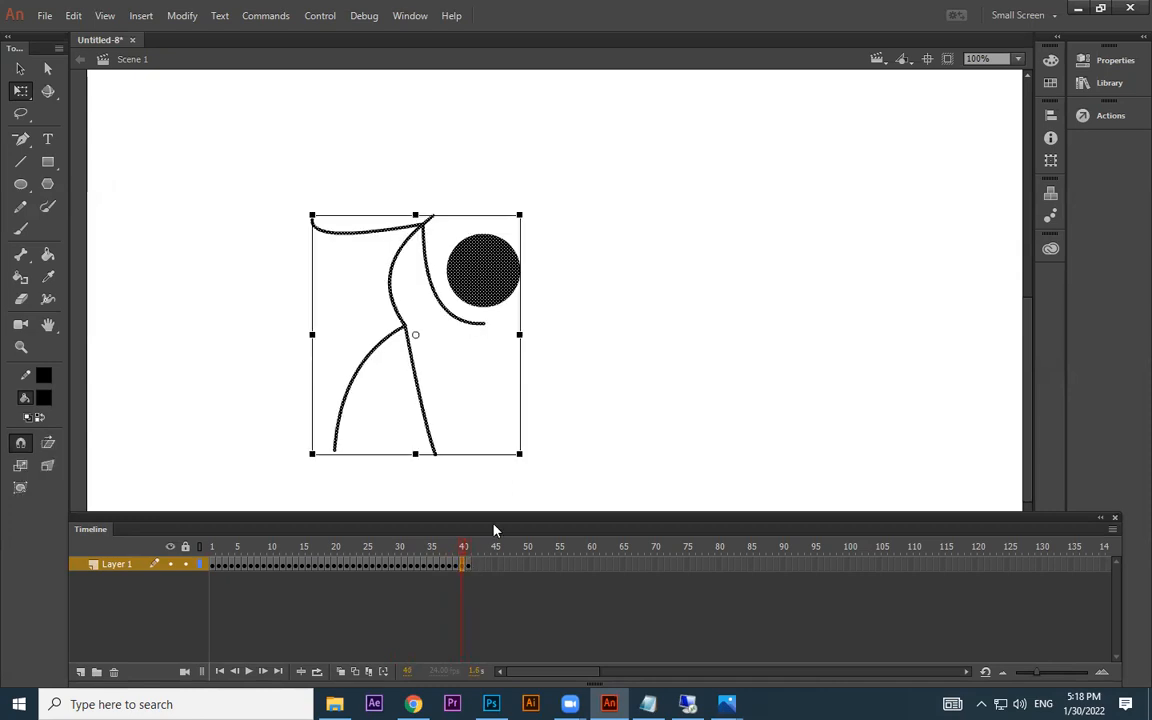
pyautogui.click(456, 567)
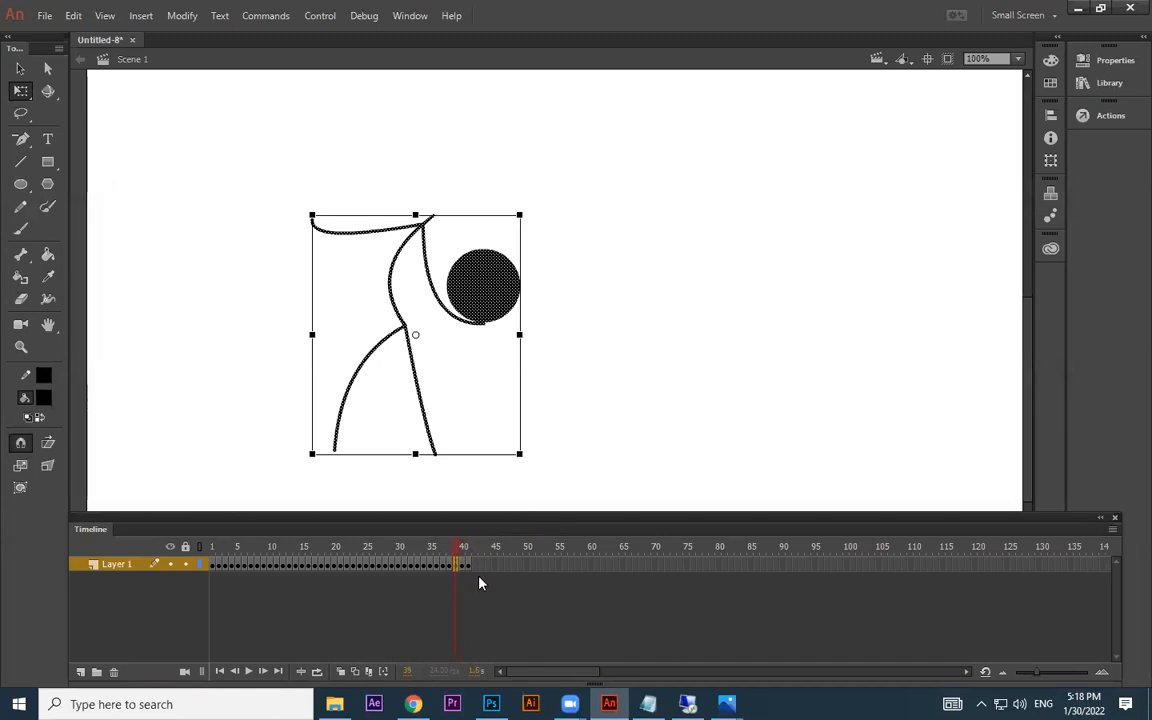
pyautogui.click(463, 567)
pyautogui.click(594, 378)
pyautogui.moveTo(484, 325); pyautogui.dragTo(484, 314)
# - Raise the head above shoulder level and bend the right-hand arm upward over frames 41 to 43
pyautogui.click(467, 566)
pyautogui.click(573, 396)
pyautogui.click(501, 275)
pyautogui.moveTo(501, 275); pyautogui.dragTo(497, 234)
pyautogui.click(596, 384)
pyautogui.click(516, 400)
pyautogui.moveTo(484, 308); pyautogui.dragTo(488, 284)
pyautogui.moveTo(496, 219); pyautogui.dragTo(495, 185)
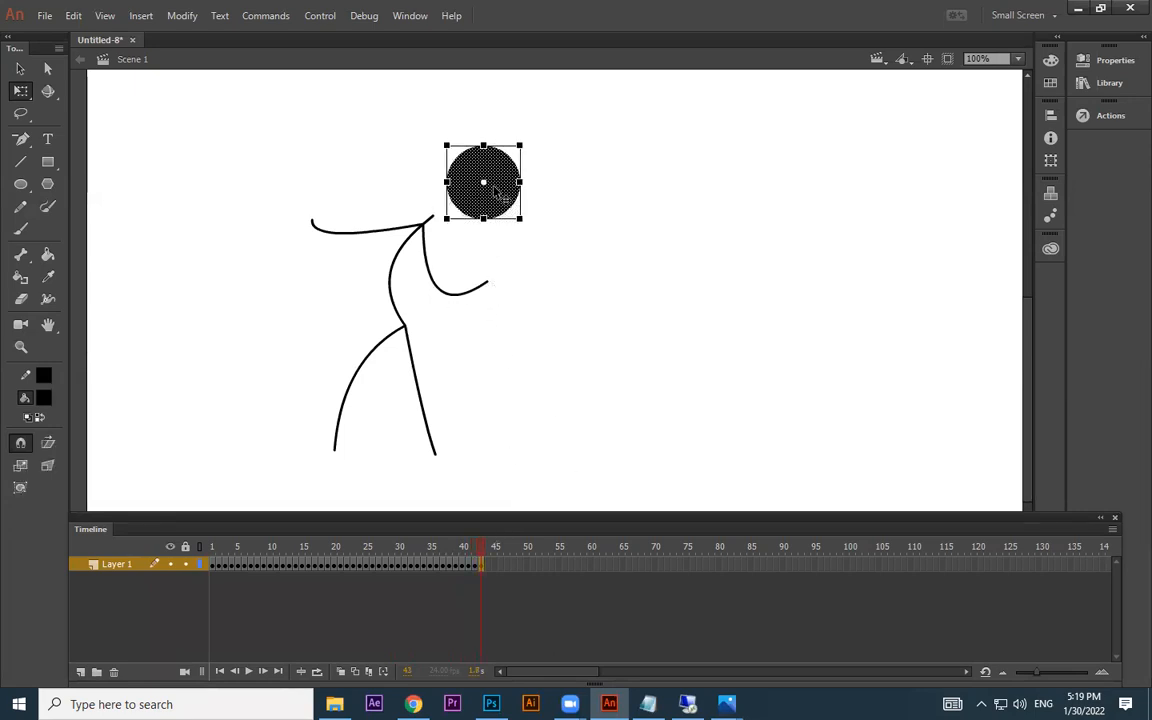
# - Pull the right-hand arm's end toward the torso in frame 44, lower the head slightly in frame 45 and add keyframe 46
pyautogui.click(674, 408)
pyautogui.moveTo(488, 284); pyautogui.dragTo(468, 269)
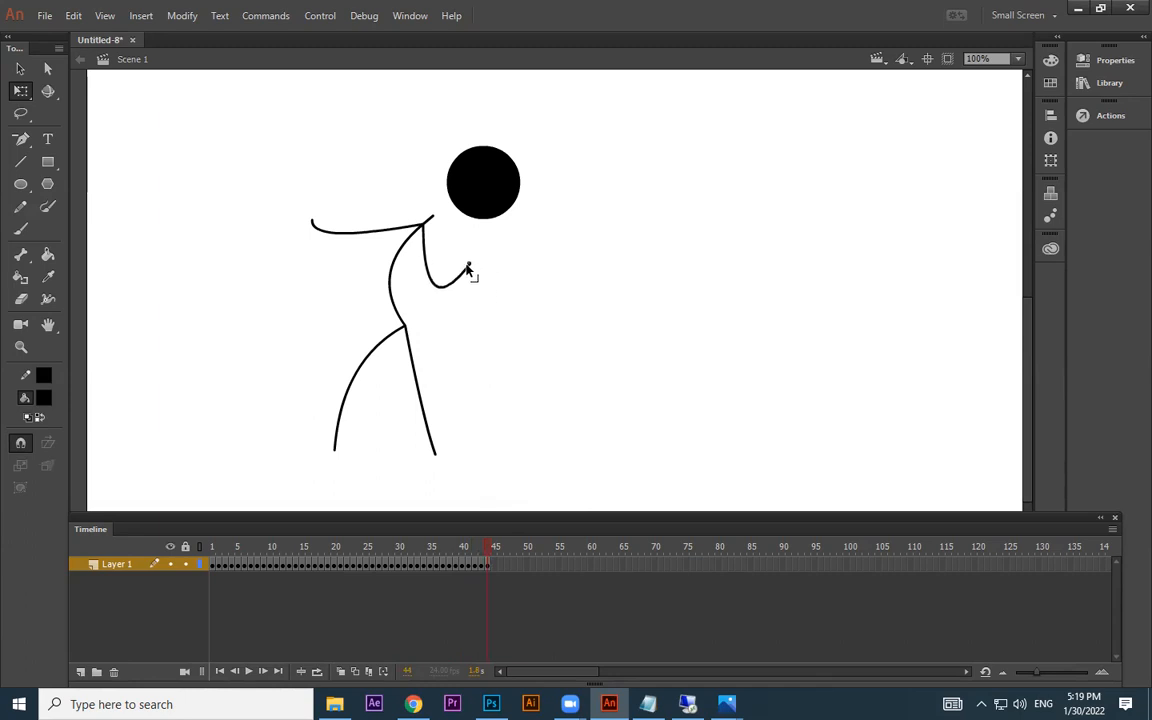
pyautogui.moveTo(483, 182); pyautogui.dragTo(483, 193)
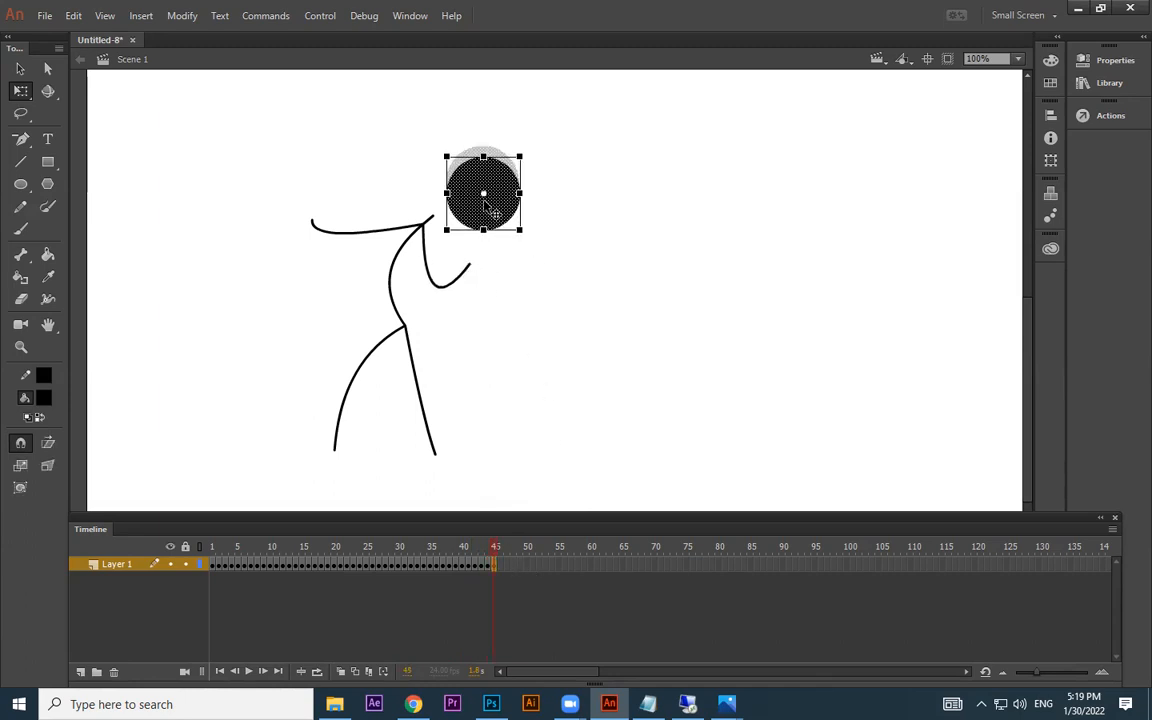
pyautogui.click(506, 495)
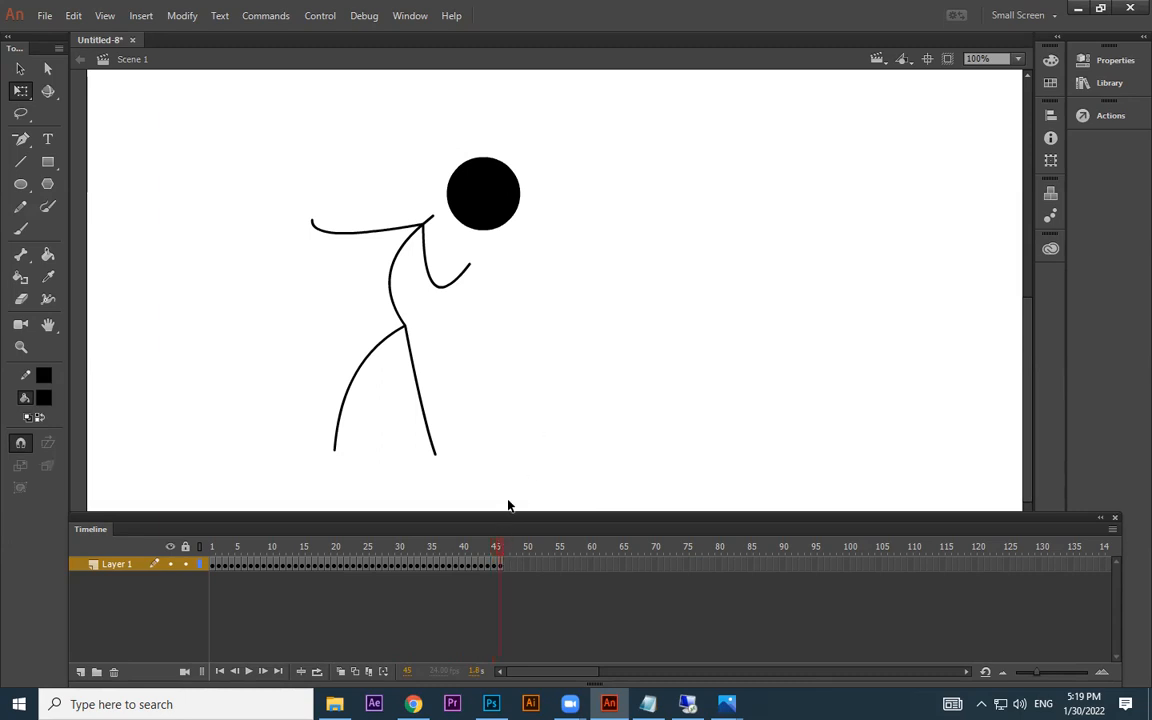
# - Swing the right-hand arm downward in frame 46, lower the head slightly and add keyframe 47
pyautogui.moveTo(470, 272); pyautogui.dragTo(432, 300)
pyautogui.moveTo(498, 207); pyautogui.dragTo(509, 326)
pyautogui.press('F6')
# - Undo the large head drop made in frame 47
pyautogui.click(556, 356)
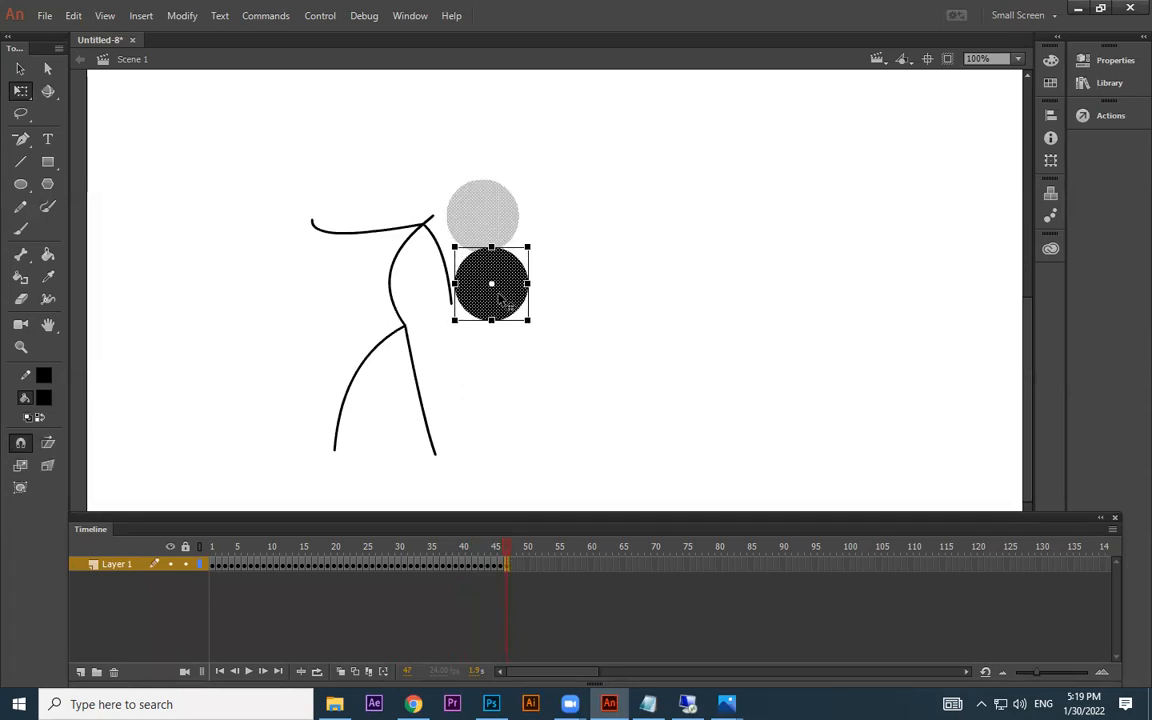
pyautogui.press('F6')
pyautogui.click(518, 355)
pyautogui.hotkey('ctrl', 'z')
pyautogui.hotkey('ctrl', 'z')
pyautogui.hotkey('ctrl', 'z')
pyautogui.hotkey('ctrl', 'z')
pyautogui.hotkey('ctrl', 'z')
pyautogui.hotkey('ctrl', 'z')
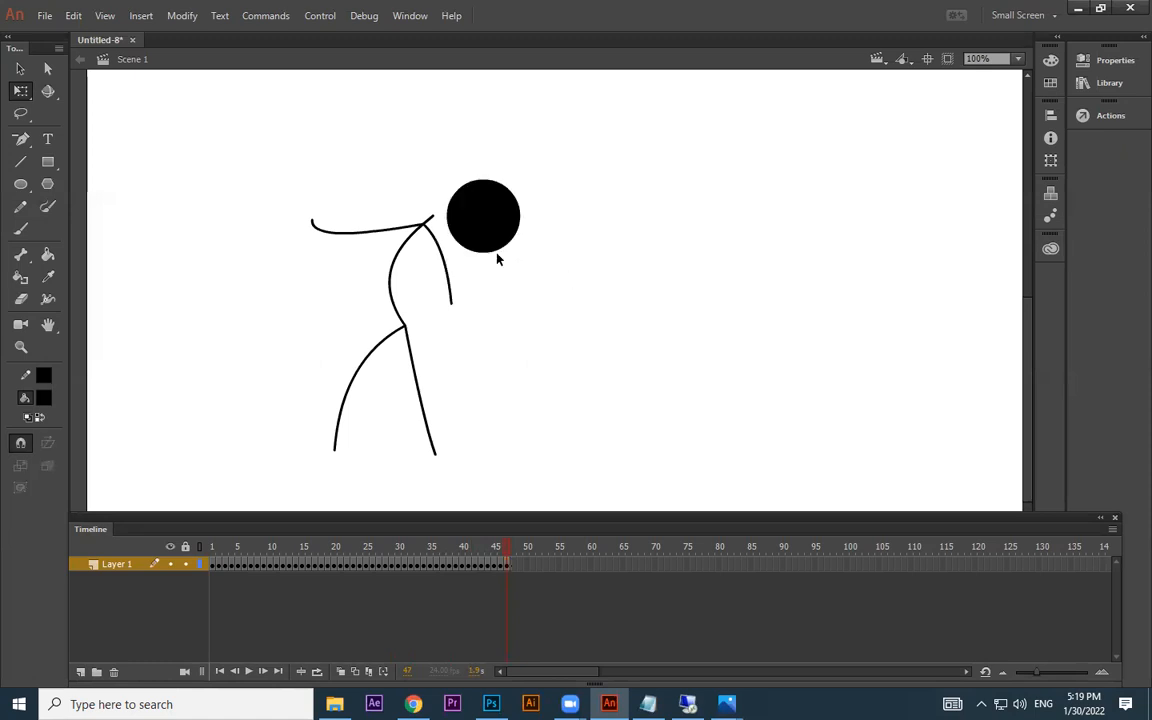
# - Lower the right-hand arm's end and drop the head to just beside it, extending the keyframes to frame 49
pyautogui.moveTo(449, 278); pyautogui.dragTo(443, 335)
pyautogui.moveTo(490, 225); pyautogui.dragTo(512, 352)
pyautogui.hotkey('ctrl', 'a')
pyautogui.press('Up')
pyautogui.press('Up')
pyautogui.press('Up')
pyautogui.press('Up')
pyautogui.press('Up')
pyautogui.press('Up')
pyautogui.click(597, 298)
pyautogui.click(604, 365)
# - Curl the right-hand leg outward from frame 49 on, straighten the left-hand leg and arch the left-hand arm upward
pyautogui.moveTo(436, 457); pyautogui.dragTo(491, 440)
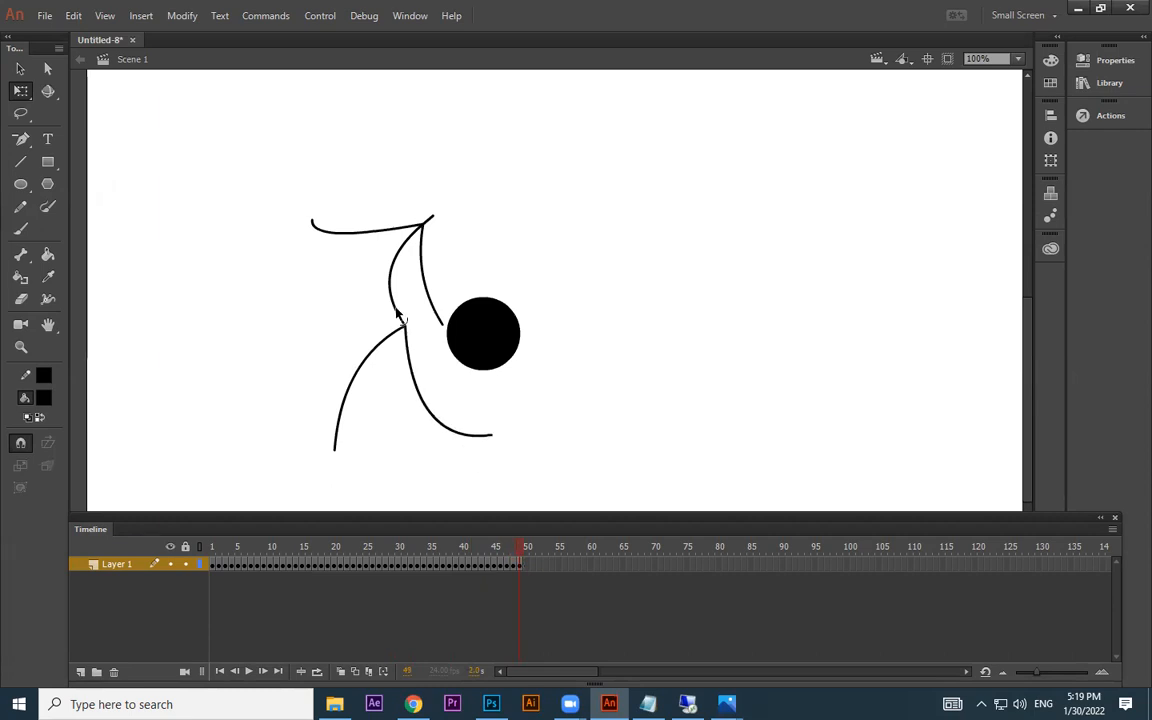
pyautogui.moveTo(350, 390); pyautogui.dragTo(362, 411)
pyautogui.moveTo(352, 231); pyautogui.dragTo(387, 210)
# - Lower the head to just above the right-hand foot and lower that foot, extending the keyframes to frame 51
pyautogui.moveTo(490, 336); pyautogui.dragTo(492, 401)
pyautogui.press('F6')
pyautogui.click(604, 445)
pyautogui.moveTo(487, 445); pyautogui.dragTo(474, 459)
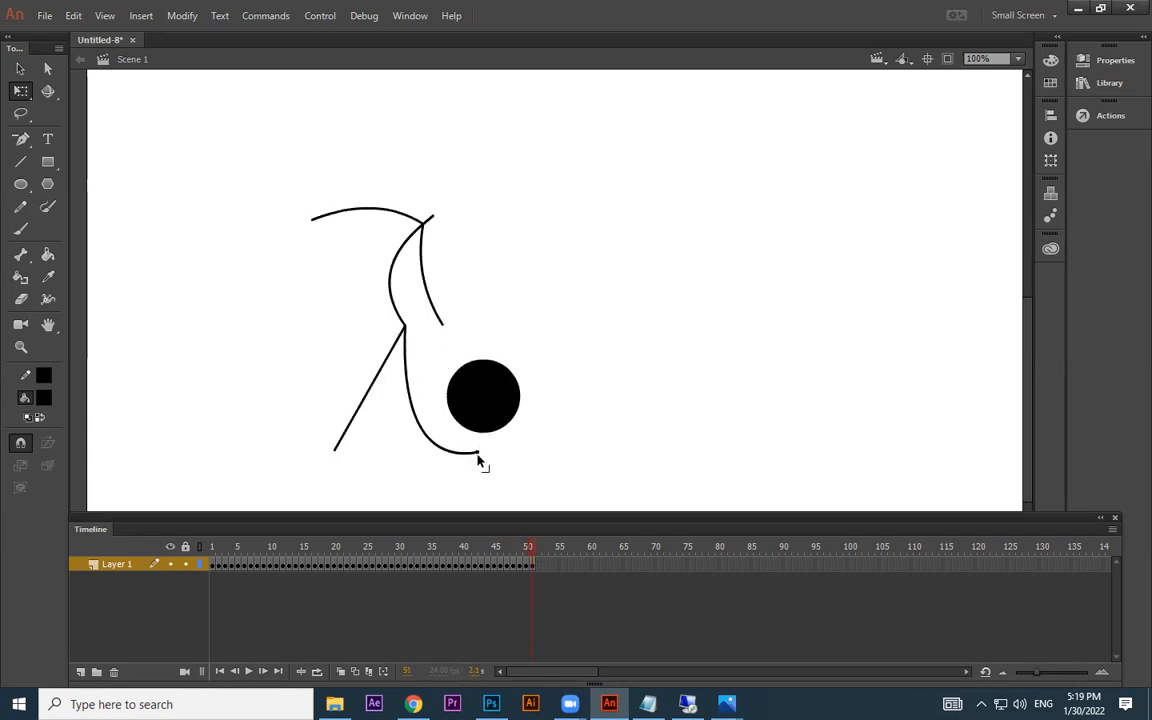
# - Nudge the head above the right-hand foot and add keyframe 52
pyautogui.click(484, 416)
pyautogui.moveTo(484, 416); pyautogui.dragTo(508, 399)
pyautogui.click(548, 419)
pyautogui.press('F6')
pyautogui.click(545, 411)
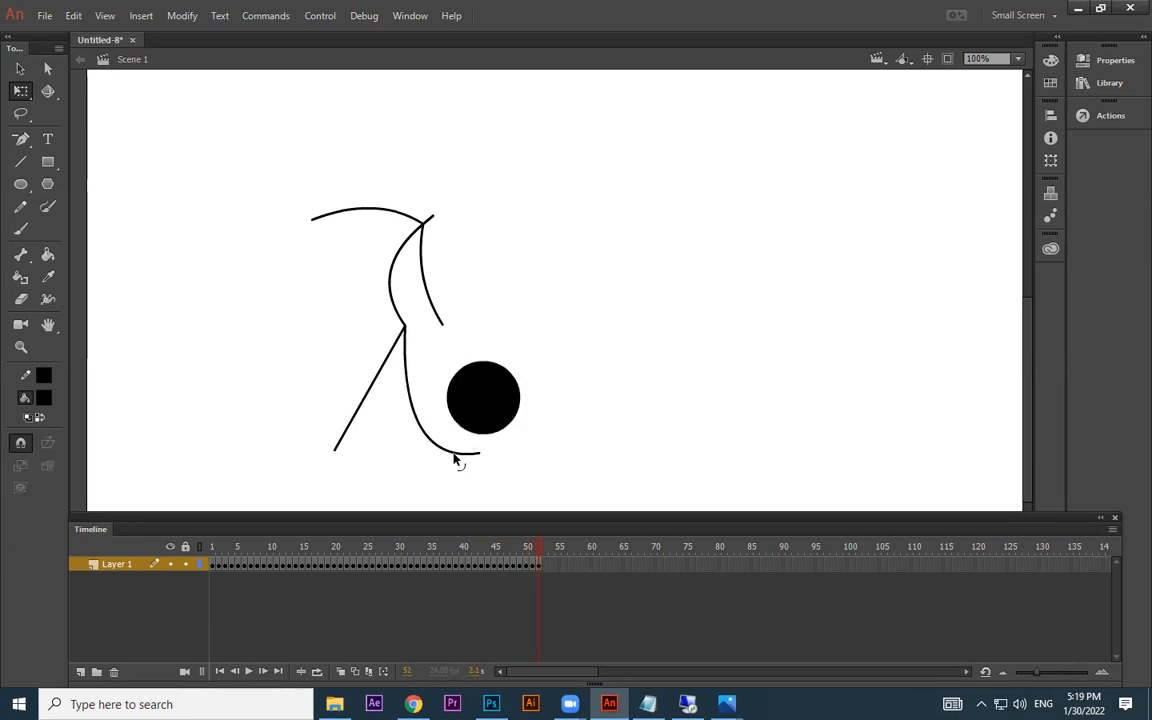
# - Lift the right-hand foot and raise the head well above it, extending the keyframes to frame 55
pyautogui.moveTo(473, 455)
pyautogui.mouseDown()
pyautogui.moveTo(476, 442)
pyautogui.moveTo(481, 458)
pyautogui.moveTo(483, 445)
pyautogui.moveTo(598, 458)
pyautogui.mouseUp()
pyautogui.hotkey('ctrl', '=')
pyautogui.moveTo(548, 420); pyautogui.dragTo(547, 415)
pyautogui.moveTo(560, 359); pyautogui.dragTo(569, 275)
pyautogui.moveTo(549, 412); pyautogui.dragTo(555, 348)
pyautogui.moveTo(572, 245); pyautogui.dragTo(563, 138)
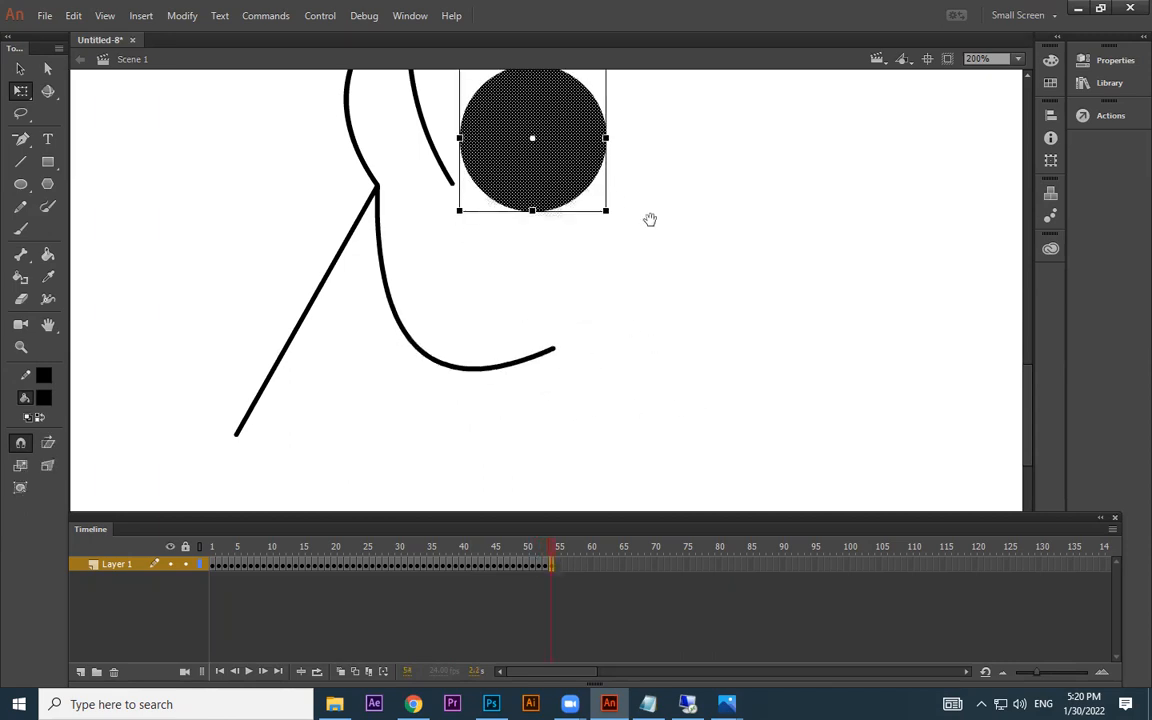
pyautogui.moveTo(650, 219); pyautogui.dragTo(717, 423)
pyautogui.click(820, 365)
pyautogui.hotkey('ctrl', '1')
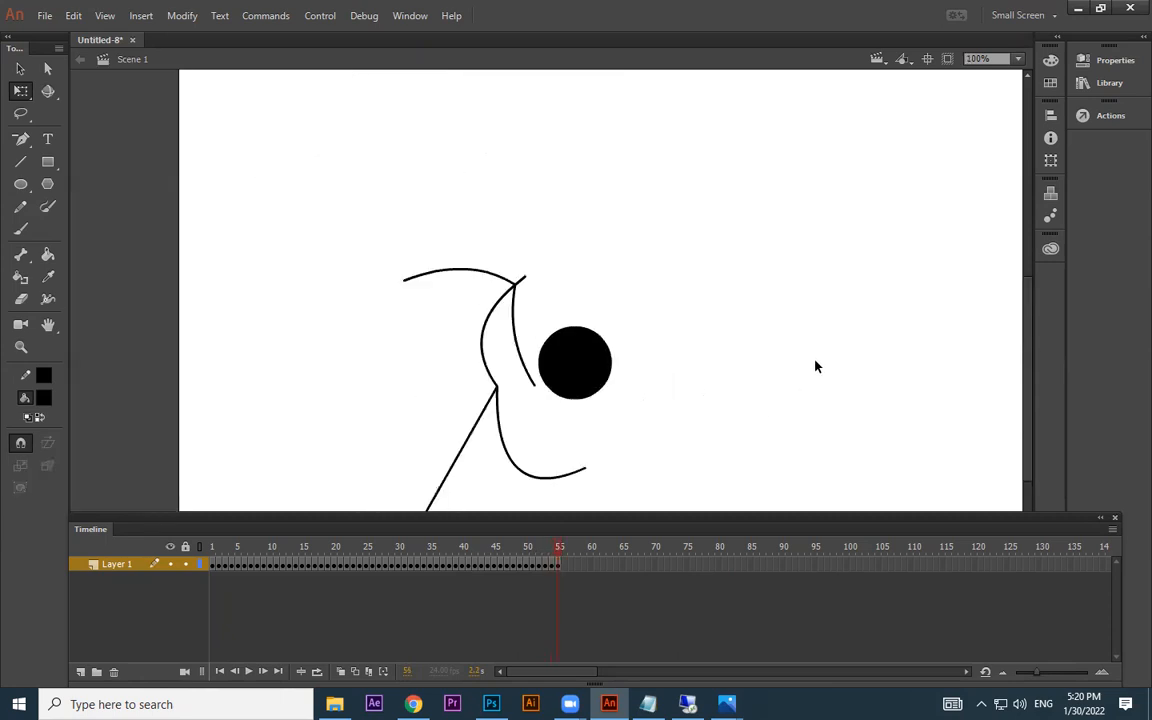
# - Move the head up onto the neck and raise the curled right-hand leg, extending the keyframes to frame 57
pyautogui.moveTo(597, 383); pyautogui.dragTo(571, 258)
pyautogui.click(722, 419)
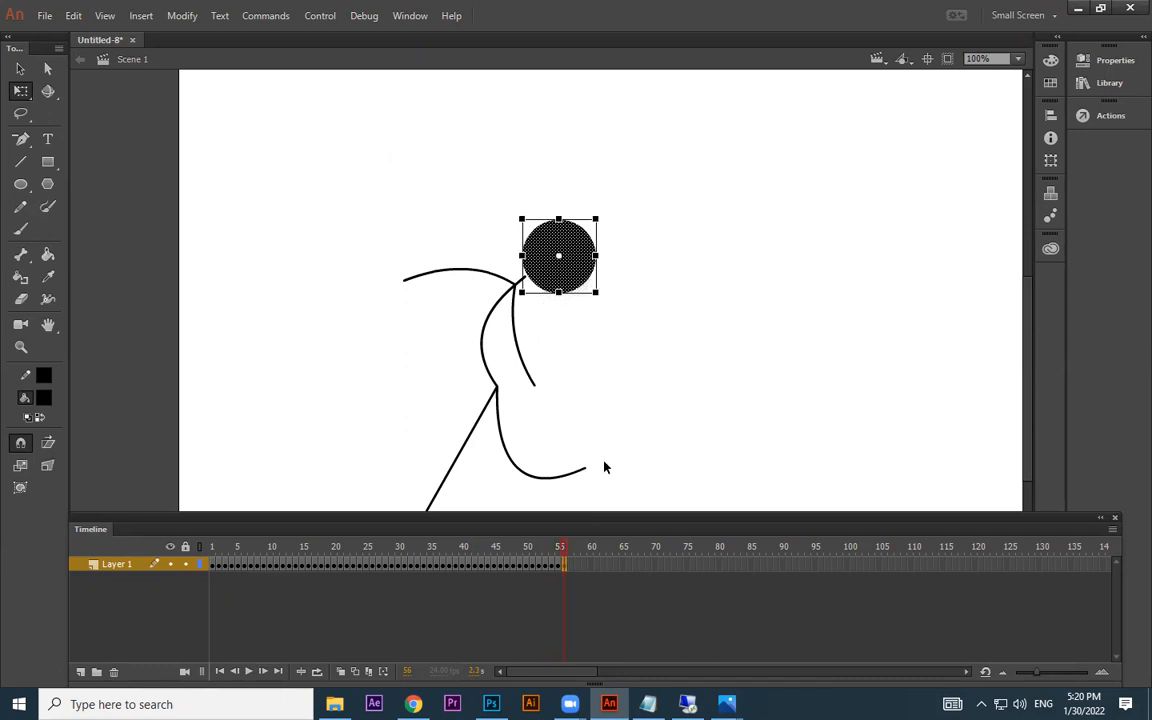
pyautogui.moveTo(588, 471); pyautogui.dragTo(599, 410)
pyautogui.moveTo(527, 455); pyautogui.dragTo(548, 427)
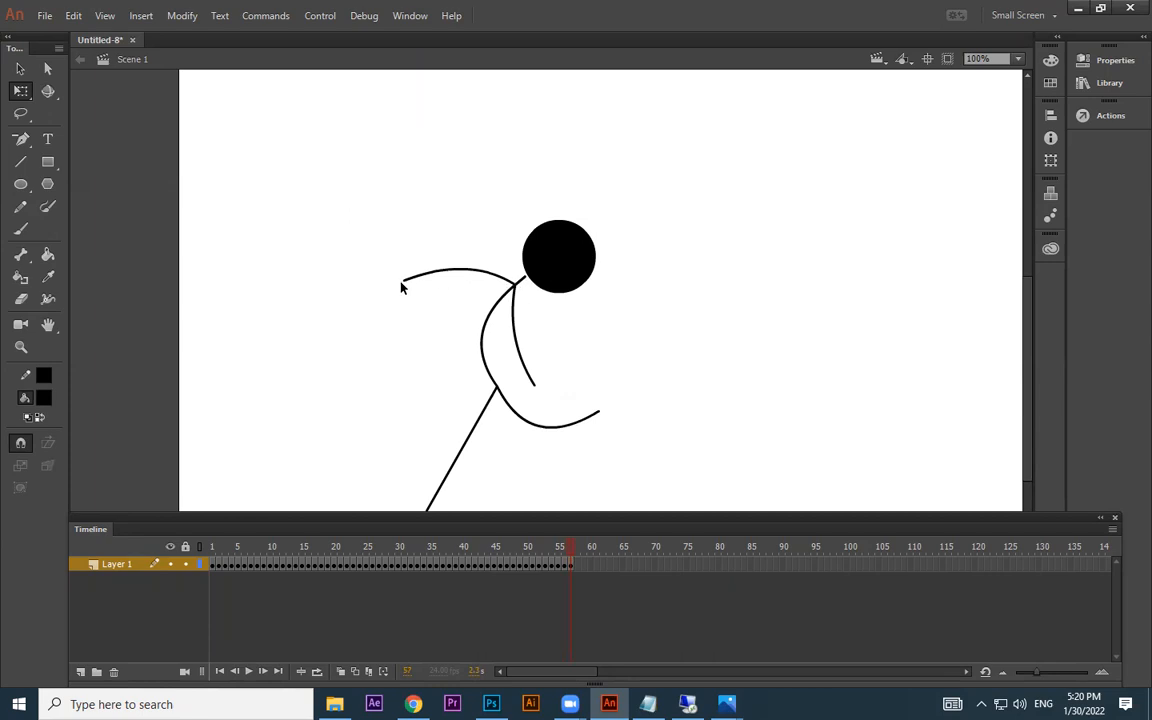
# - Lower the left-hand arm's end in frame 57, pull the shoulder joint left and place the head on the neck
pyautogui.moveTo(402, 285); pyautogui.dragTo(383, 352)
pyautogui.moveTo(514, 290); pyautogui.dragTo(434, 306)
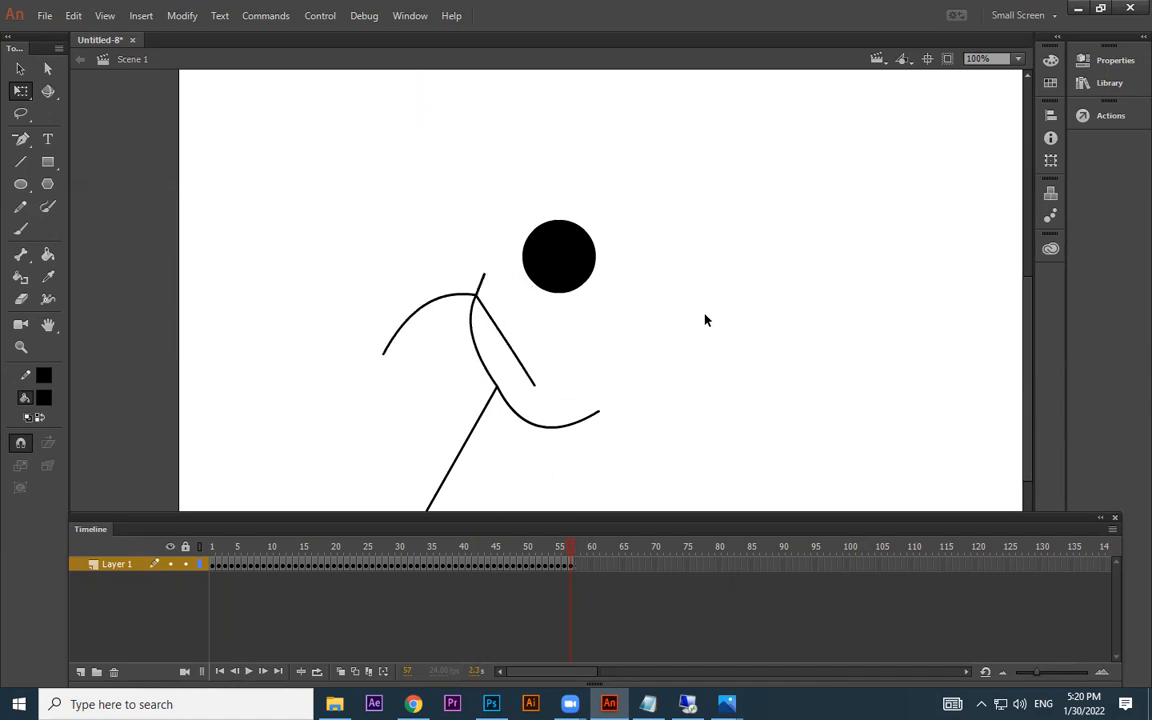
pyautogui.moveTo(566, 258); pyautogui.dragTo(492, 268)
# - Extend the keyframes to frame 60 and lower the right-hand foot to the level of the other foot
pyautogui.press('F6')
pyautogui.press('F6')
pyautogui.press('F6')
pyautogui.click(661, 265)
pyautogui.click(675, 386)
pyautogui.moveTo(600, 417); pyautogui.dragTo(585, 506)
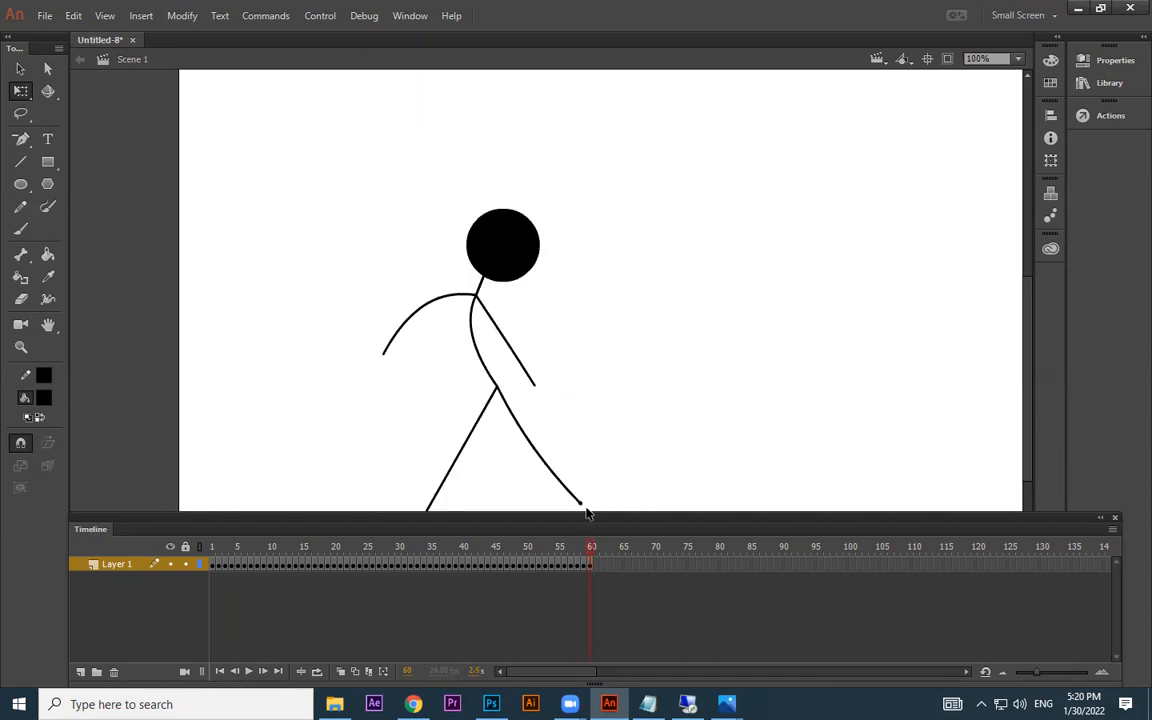
pyautogui.scroll(-2, 585, 353)
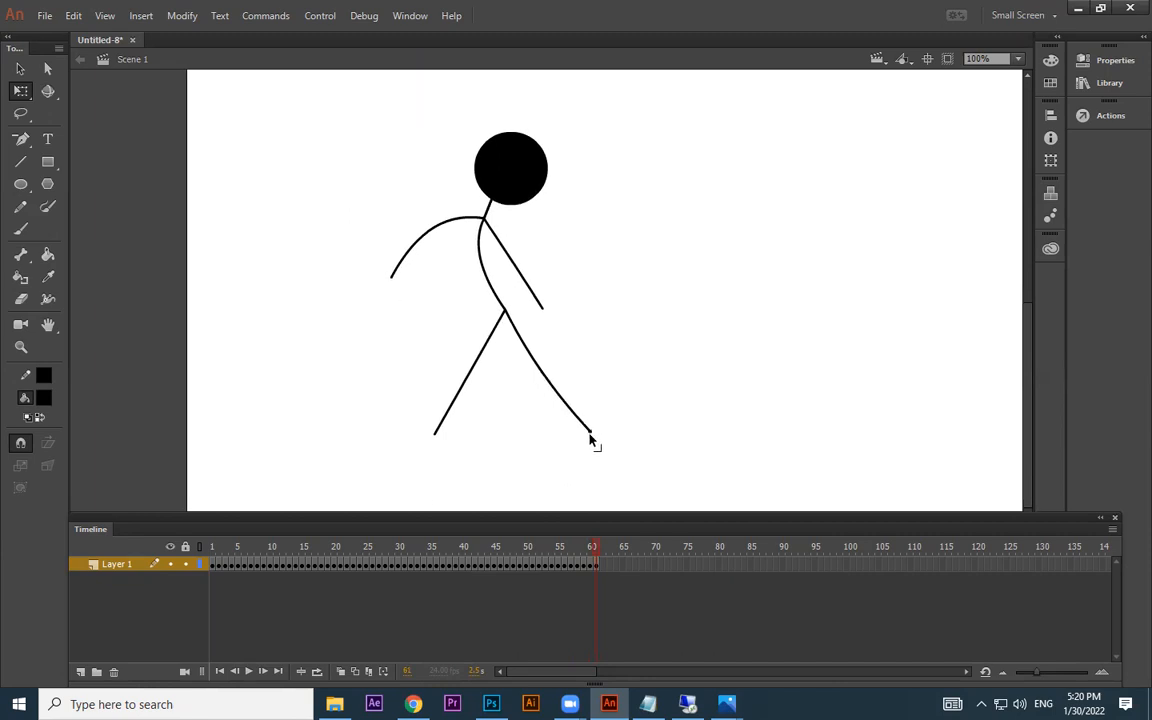
# - Bow the right-hand leg outward and raise the right-hand arm into an outward arch, extending the keyframes to frame 63
pyautogui.press('F6')
pyautogui.moveTo(551, 392); pyautogui.dragTo(581, 391)
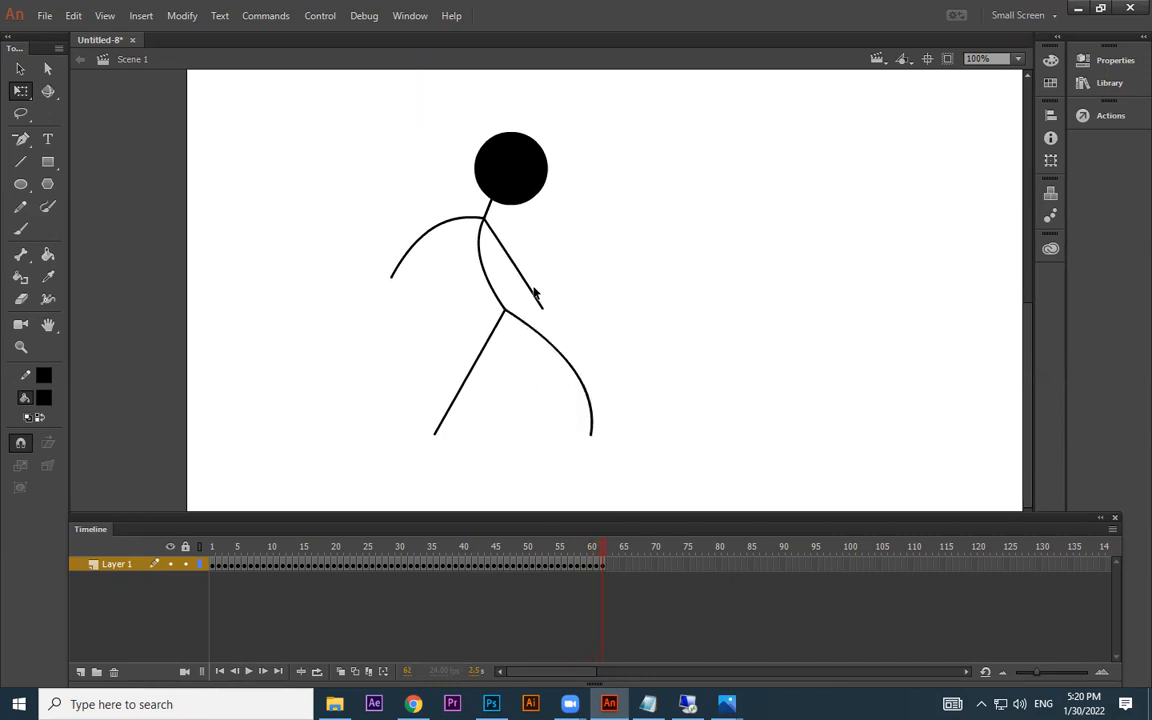
pyautogui.moveTo(524, 272); pyautogui.dragTo(557, 255)
pyautogui.moveTo(543, 310); pyautogui.dragTo(579, 231)
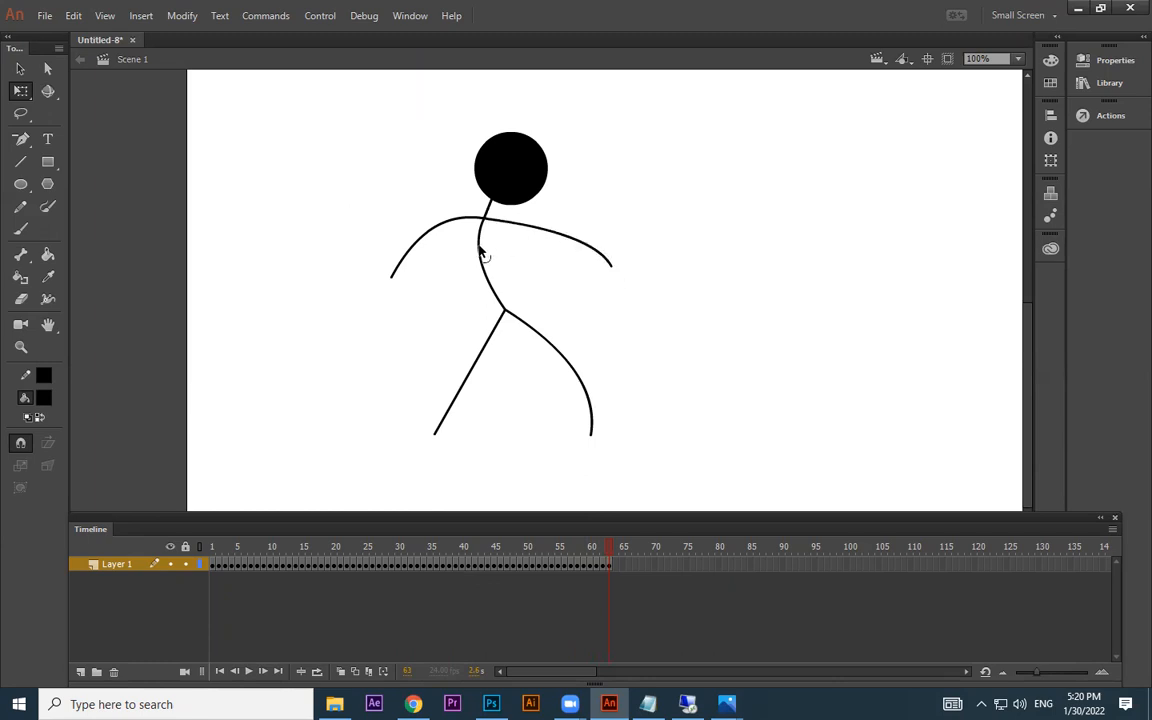
# - Shift the shoulder joint right in frame 63, set the head on an upright neck and bow the left-hand leg outward
pyautogui.moveTo(486, 219); pyautogui.dragTo(550, 160)
pyautogui.click(497, 203)
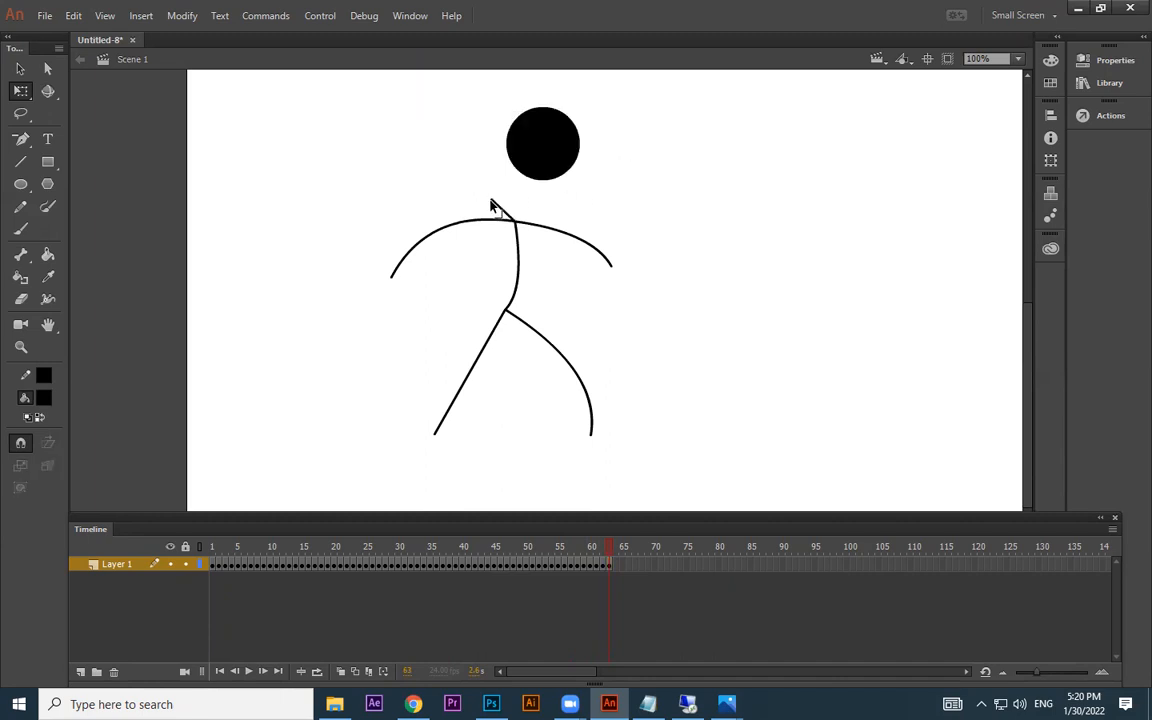
pyautogui.moveTo(577, 172); pyautogui.dragTo(552, 198)
pyautogui.click(551, 383)
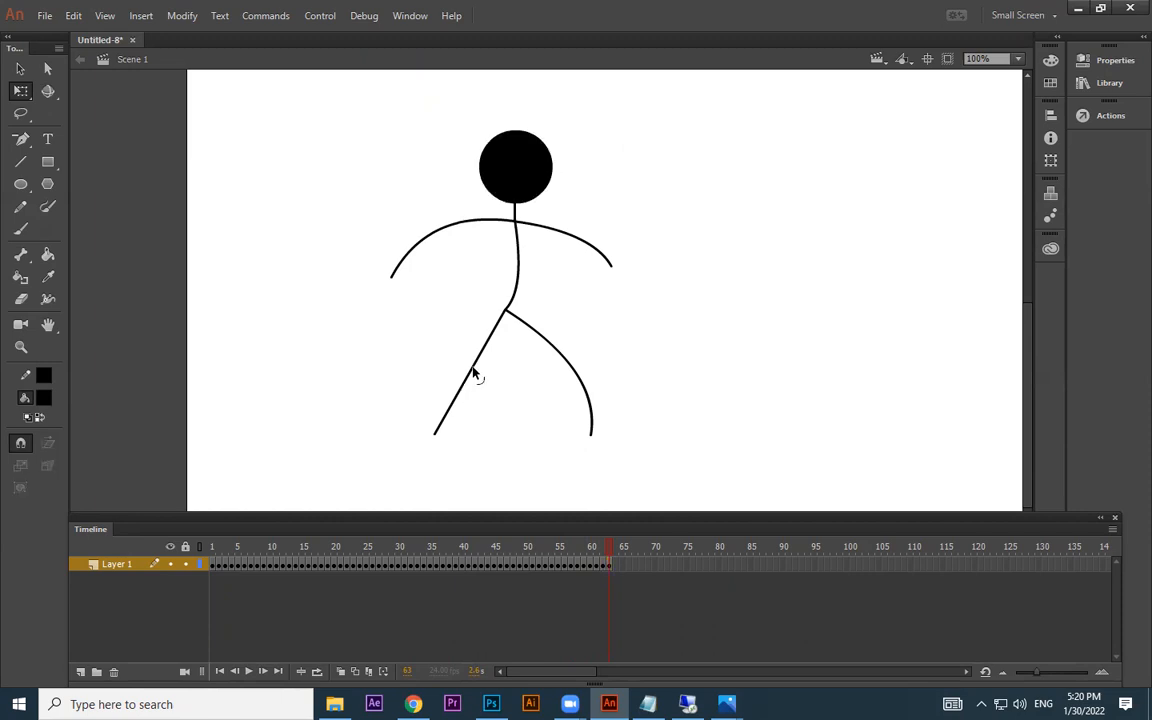
pyautogui.moveTo(475, 373); pyautogui.dragTo(444, 372)
pyautogui.click(450, 225)
pyautogui.moveTo(364, 214); pyautogui.dragTo(452, 326)
pyautogui.click(442, 223)
pyautogui.click(474, 235)
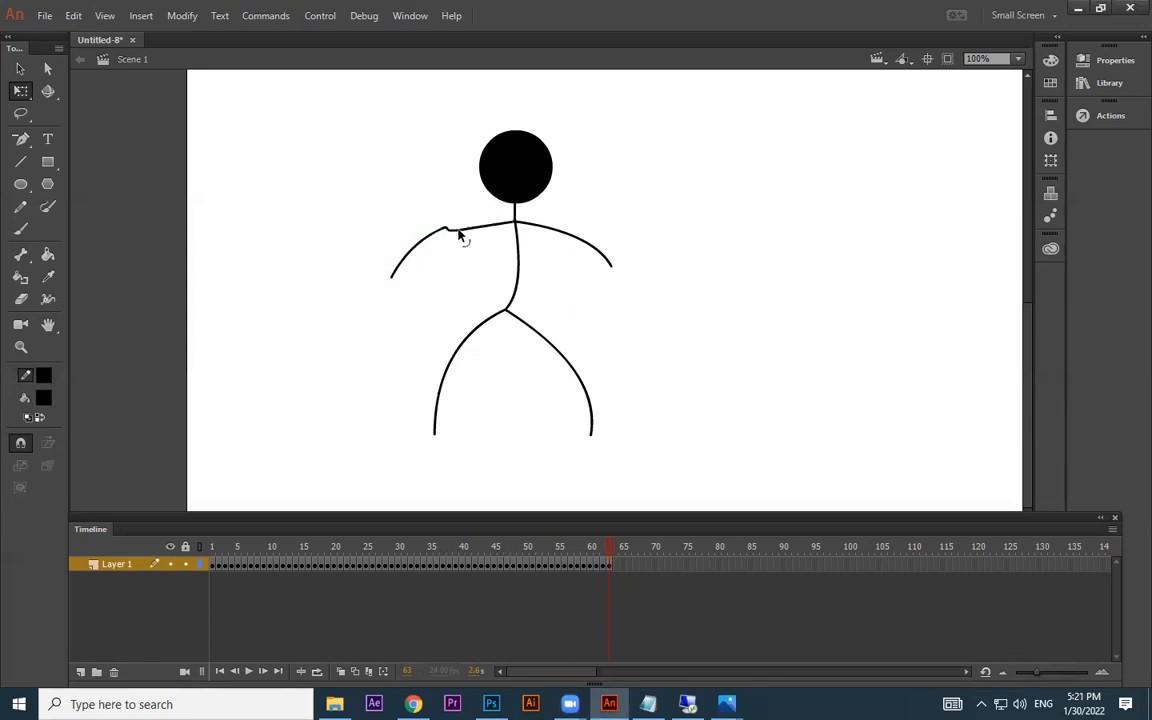
# - Cut off the outer part of the left-hand arm in frame 63 and reshape the rest into a shorter arm sloping down from the shoulder
pyautogui.moveTo(360, 189); pyautogui.dragTo(458, 326)
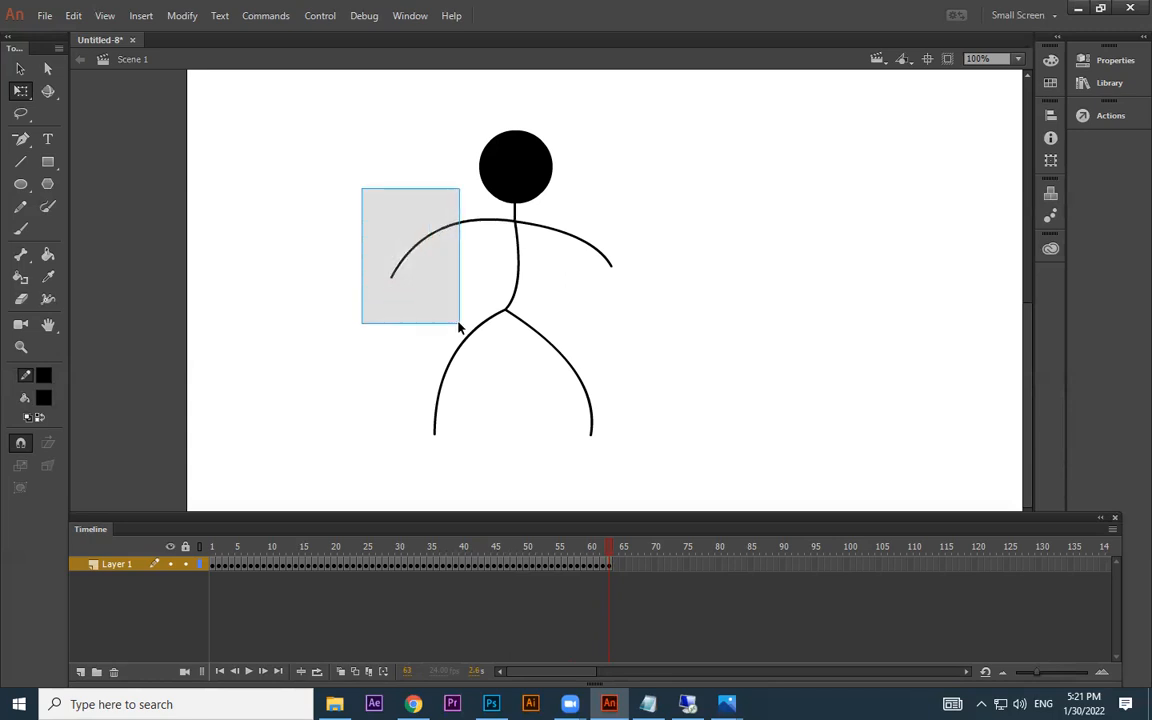
pyautogui.press('Delete')
pyautogui.moveTo(460, 224); pyautogui.dragTo(427, 283)
pyautogui.moveTo(403, 178); pyautogui.dragTo(455, 300)
pyautogui.press('Delete')
pyautogui.moveTo(446, 216); pyautogui.dragTo(501, 235)
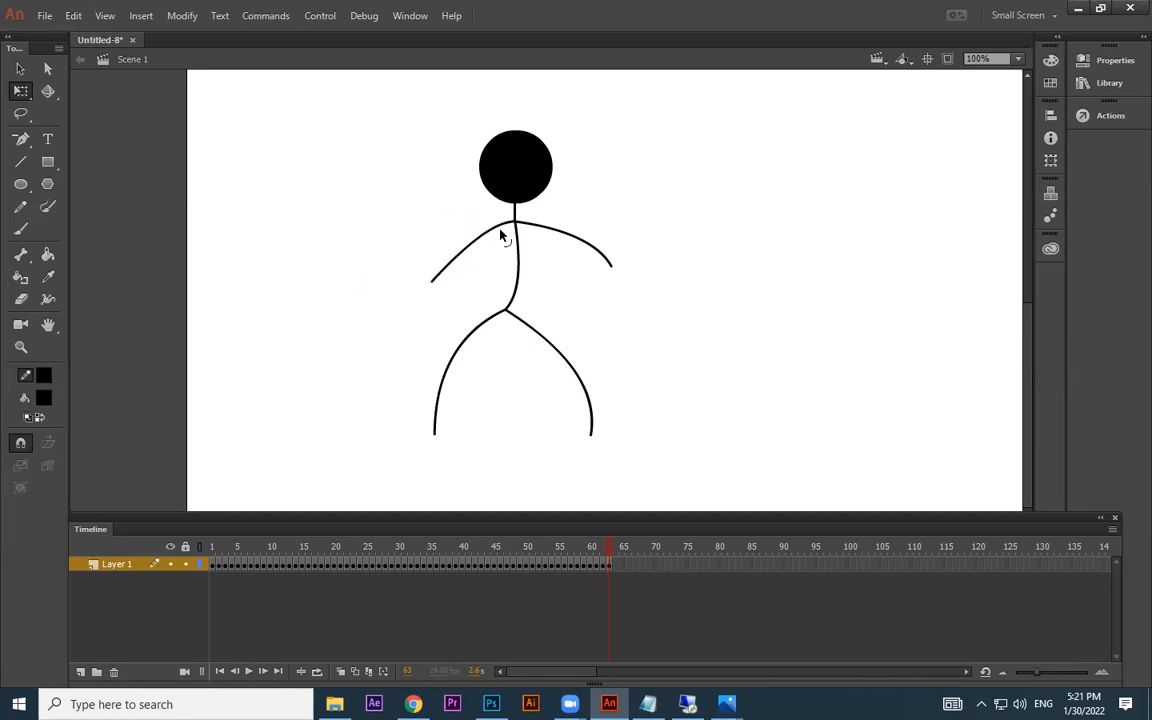
# - Extend the keyframes to frame 64, cut off the right-hand arm's outer part and bend the rest downward from the shoulder
pyautogui.click(589, 244)
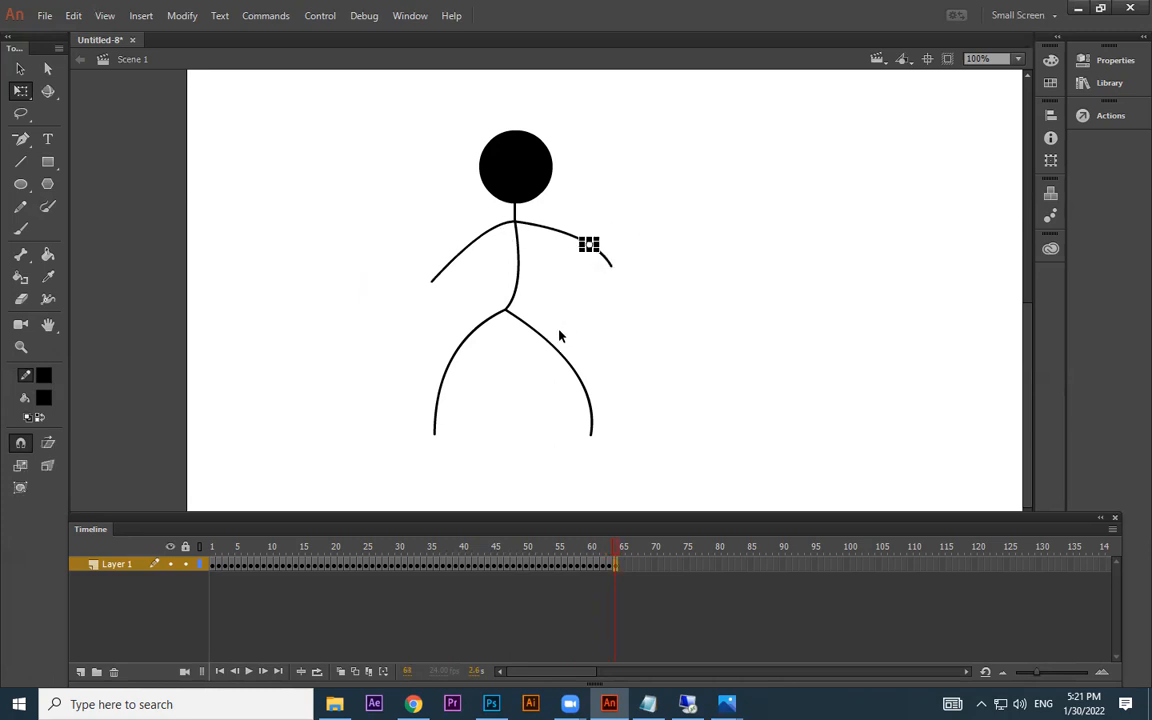
pyautogui.click(655, 278)
pyautogui.moveTo(610, 262)
pyautogui.mouseDown()
pyautogui.moveTo(614, 244)
pyautogui.moveTo(584, 278)
pyautogui.moveTo(620, 216)
pyautogui.moveTo(576, 237)
pyautogui.moveTo(614, 262)
pyautogui.mouseUp()
pyautogui.moveTo(645, 204); pyautogui.dragTo(557, 277)
pyautogui.press('Delete')
pyautogui.moveTo(555, 233); pyautogui.dragTo(596, 288)
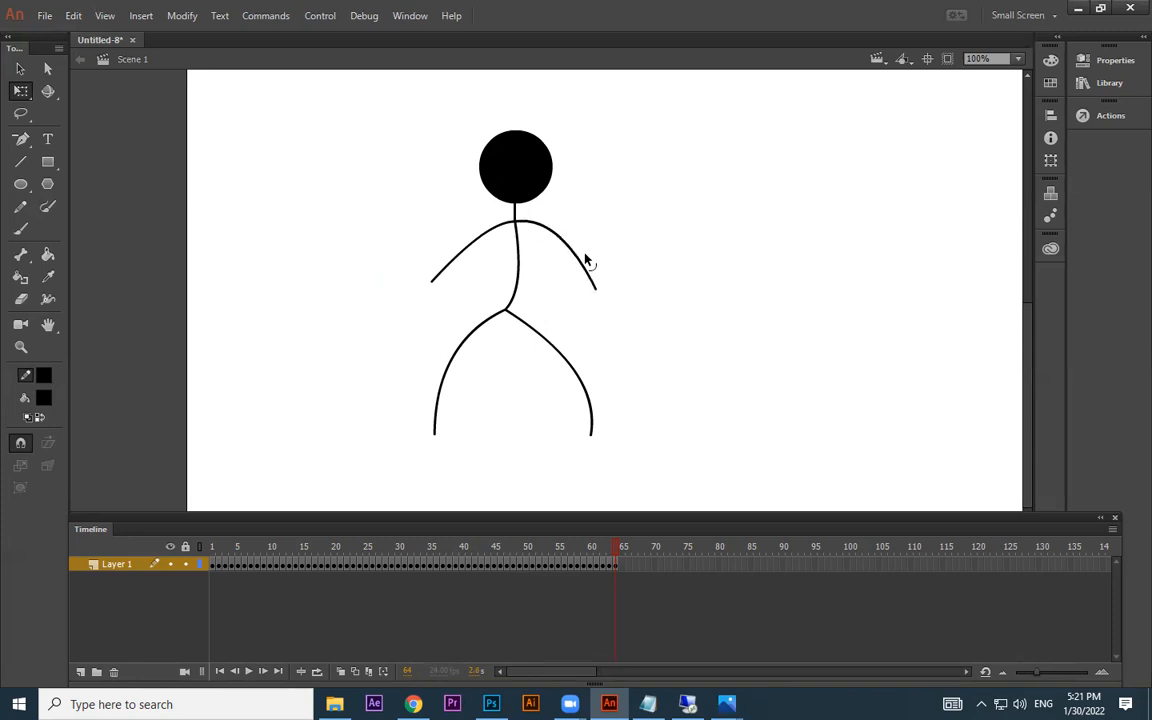
# - Play the animation as a test movie, close it and scrub the timeline back toward frame 1
pyautogui.hotkey('ctrl', 'Return')
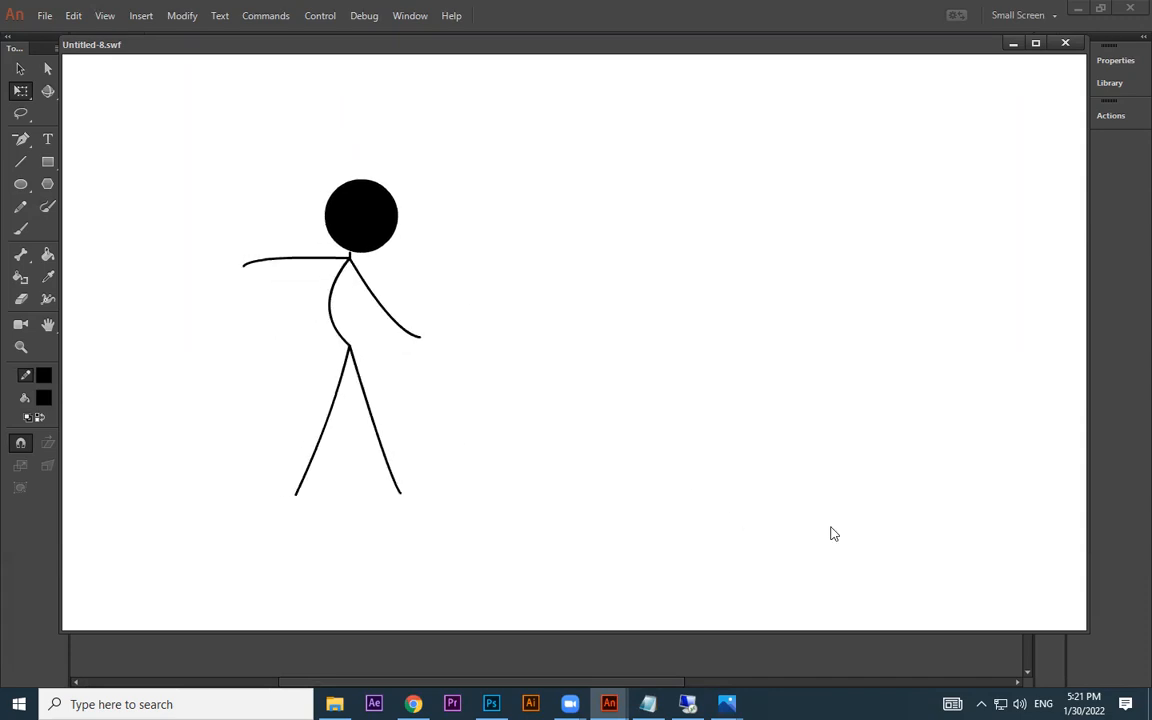
pyautogui.click(1065, 43)
pyautogui.moveTo(623, 566); pyautogui.dragTo(211, 537)
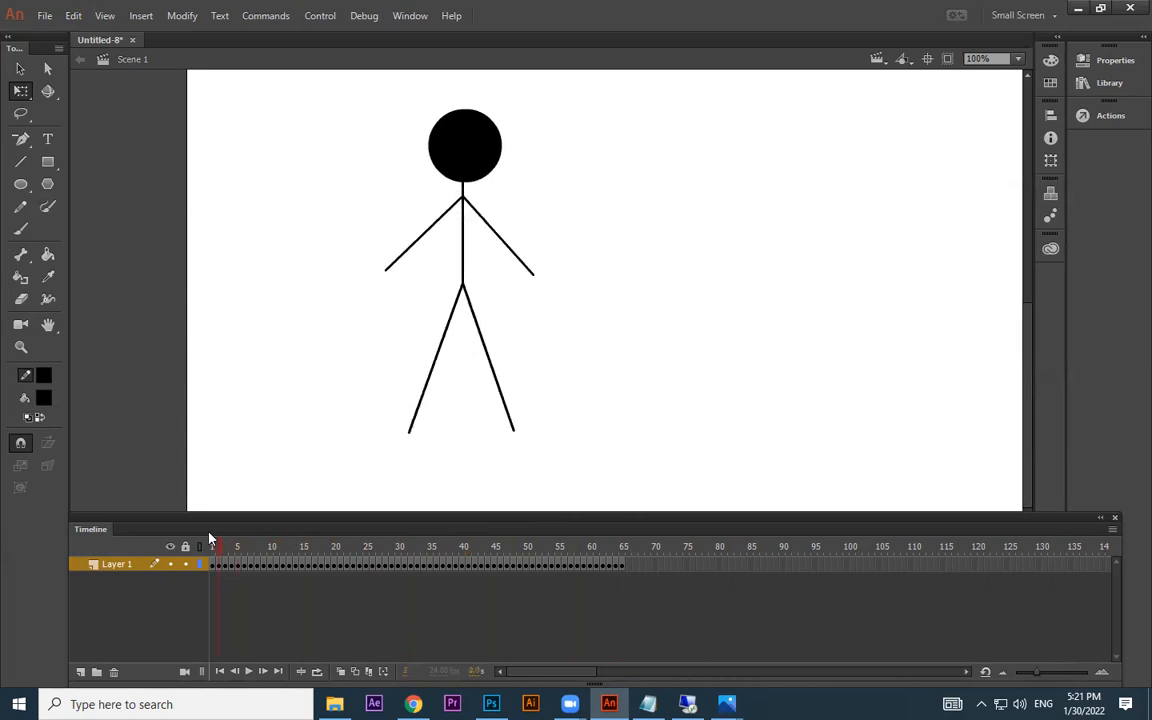
# - Extend the keyframes to frame 66, pull the hip joint right and straighten the curve of the torso
pyautogui.click(623, 566)
pyautogui.hotkey('ctrl', '-')
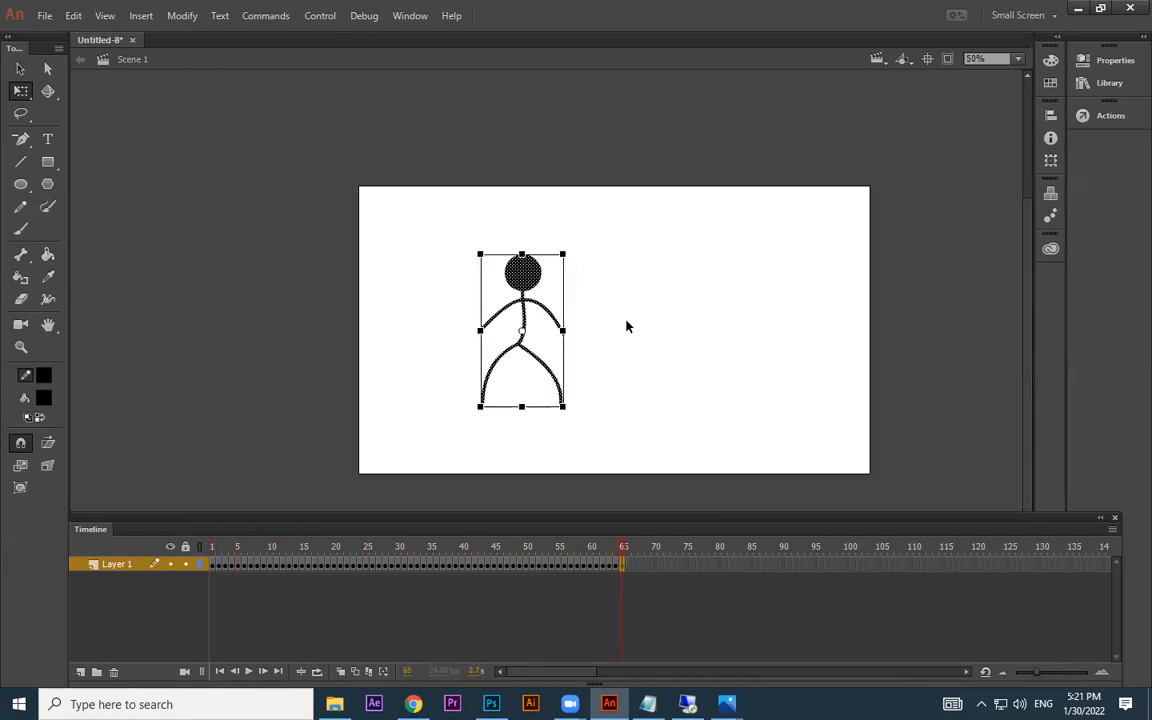
pyautogui.hotkey('ctrl', '=')
pyautogui.hotkey('ctrl', '-')
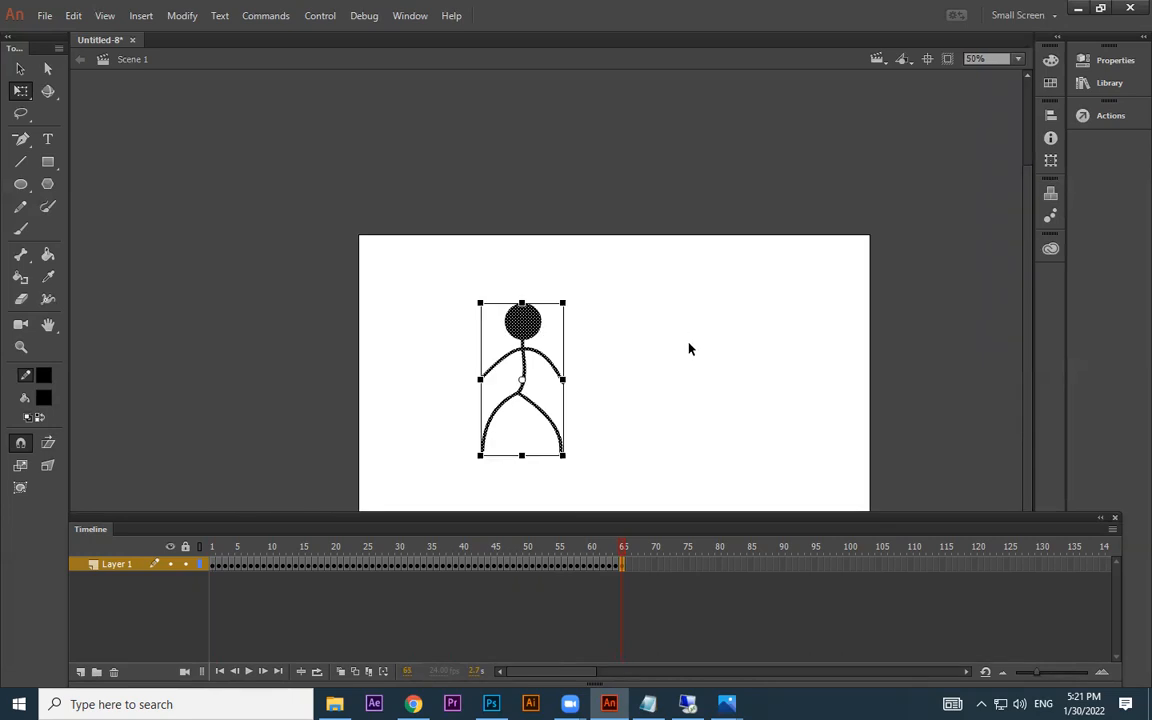
pyautogui.click(670, 379)
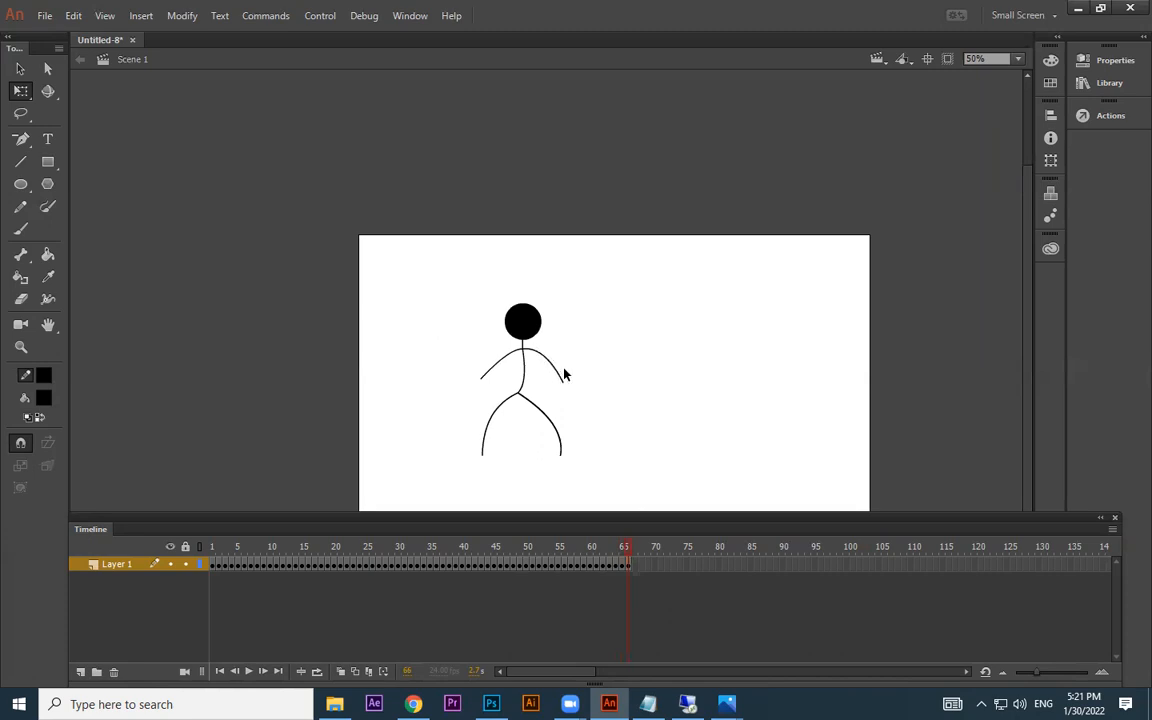
pyautogui.hotkey('ctrl', '=')
pyautogui.moveTo(391, 327); pyautogui.dragTo(455, 318)
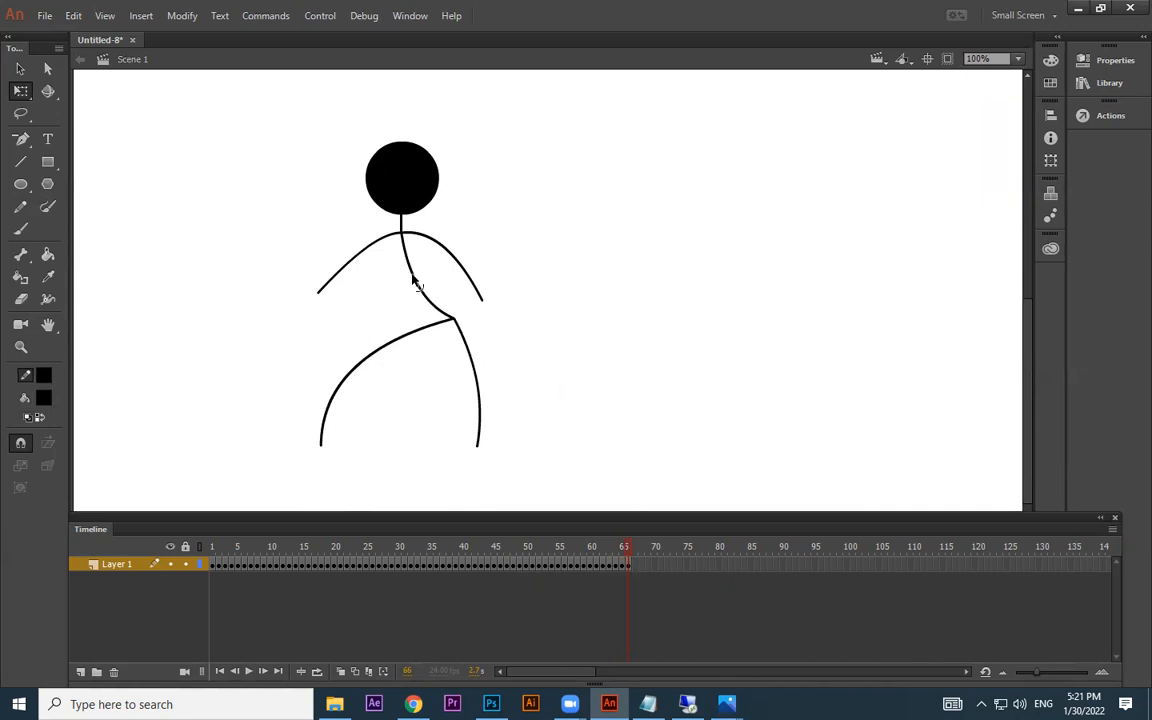
pyautogui.moveTo(412, 282); pyautogui.dragTo(433, 278)
# - Add a keyframe at frame 67, stretch the right-hand arm out horizontally and shift the shoulder joint right above the hip, moving the head clear
pyautogui.press('F6')
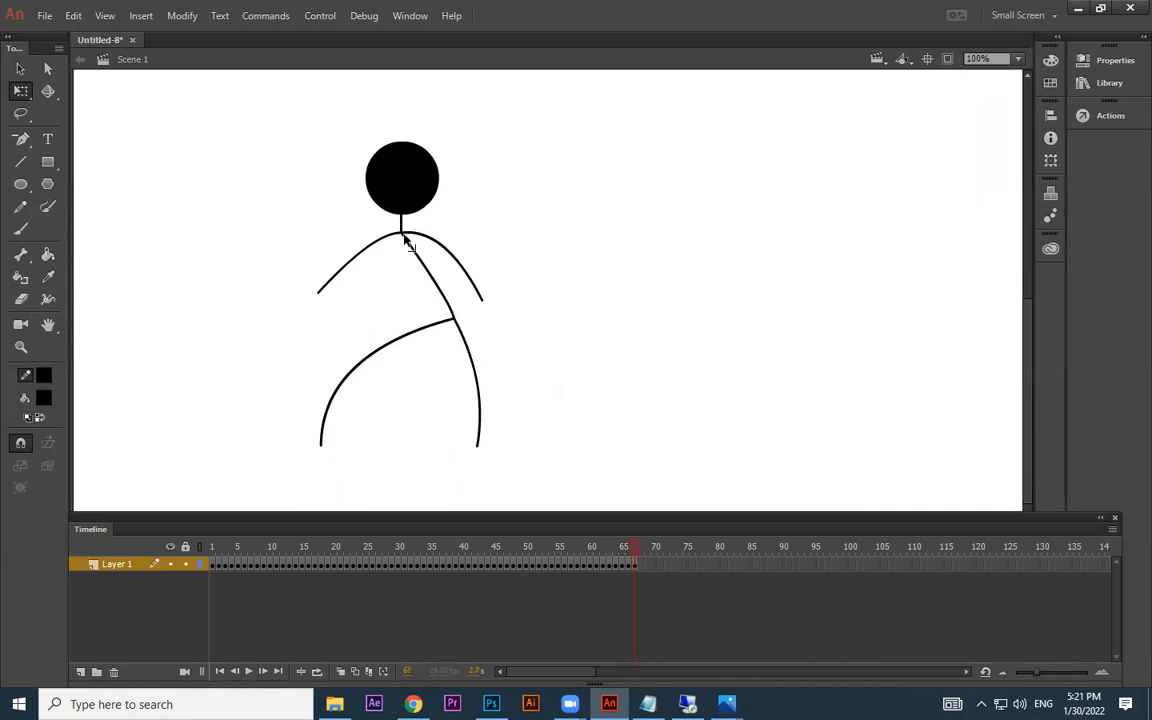
pyautogui.moveTo(483, 305); pyautogui.dragTo(607, 245)
pyautogui.moveTo(404, 237); pyautogui.dragTo(486, 246)
pyautogui.hotkey('ctrl', 'z')
pyautogui.moveTo(420, 205); pyautogui.dragTo(439, 158)
pyautogui.moveTo(402, 233); pyautogui.dragTo(452, 240)
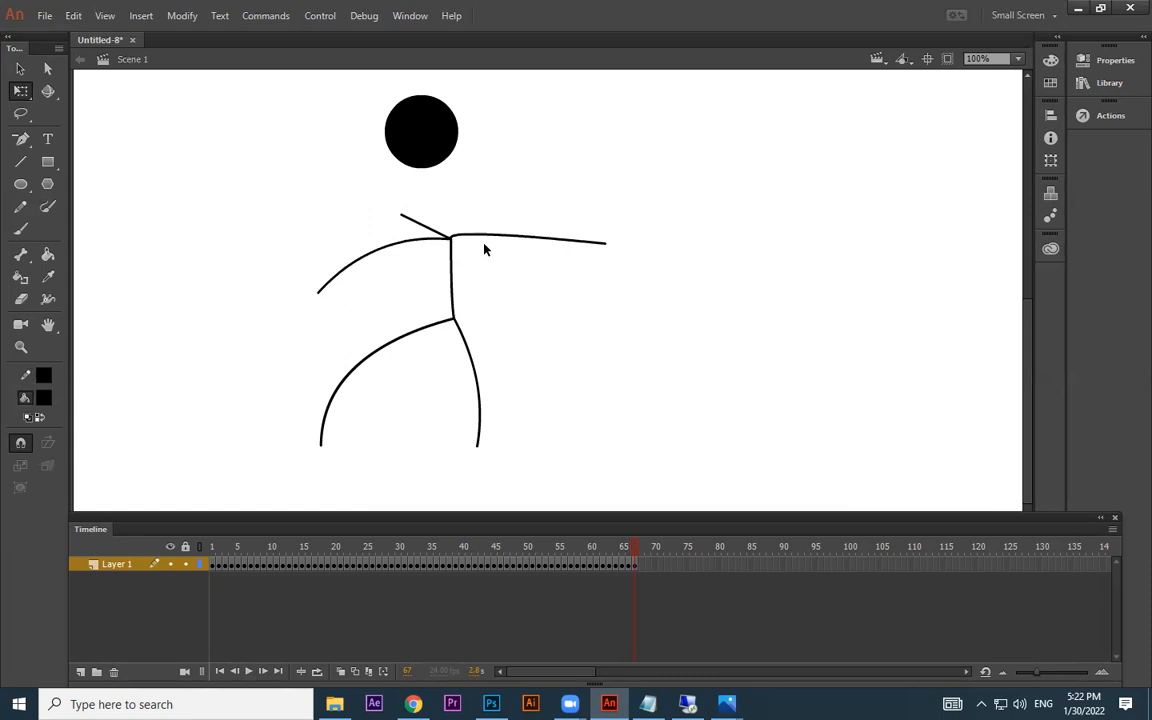
pyautogui.moveTo(607, 245); pyautogui.dragTo(488, 294)
pyautogui.hotkey('ctrl', 'z')
pyautogui.hotkey('ctrl', 'z')
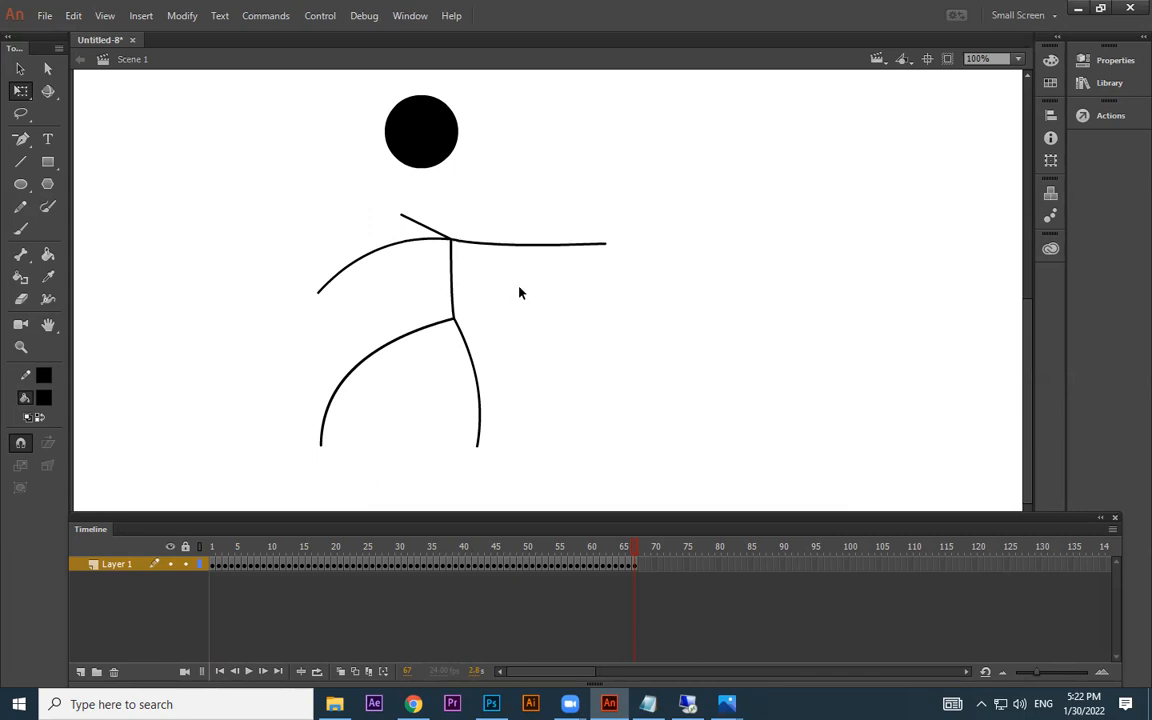
# - Set the head on an upright neck in frame 67, then lower the right-hand foot and bow that leg outward
pyautogui.moveTo(400, 216); pyautogui.dragTo(451, 208)
pyautogui.moveTo(437, 154); pyautogui.dragTo(469, 195)
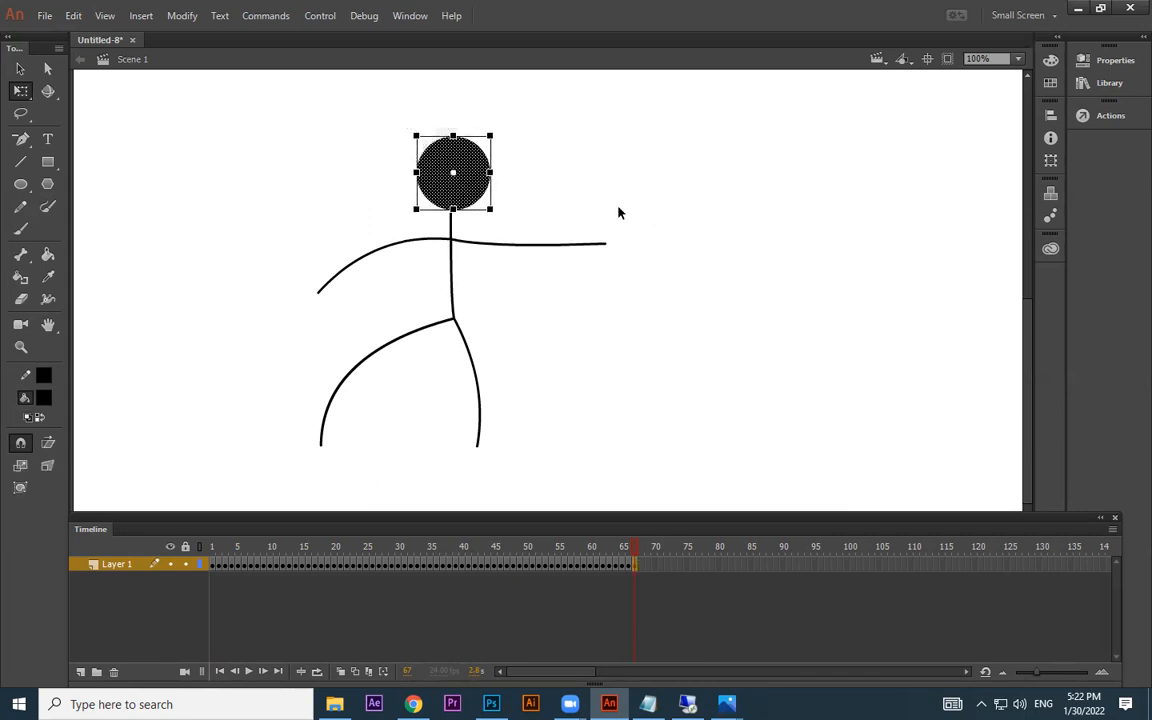
pyautogui.click(618, 212)
pyautogui.moveTo(478, 452); pyautogui.dragTo(493, 465)
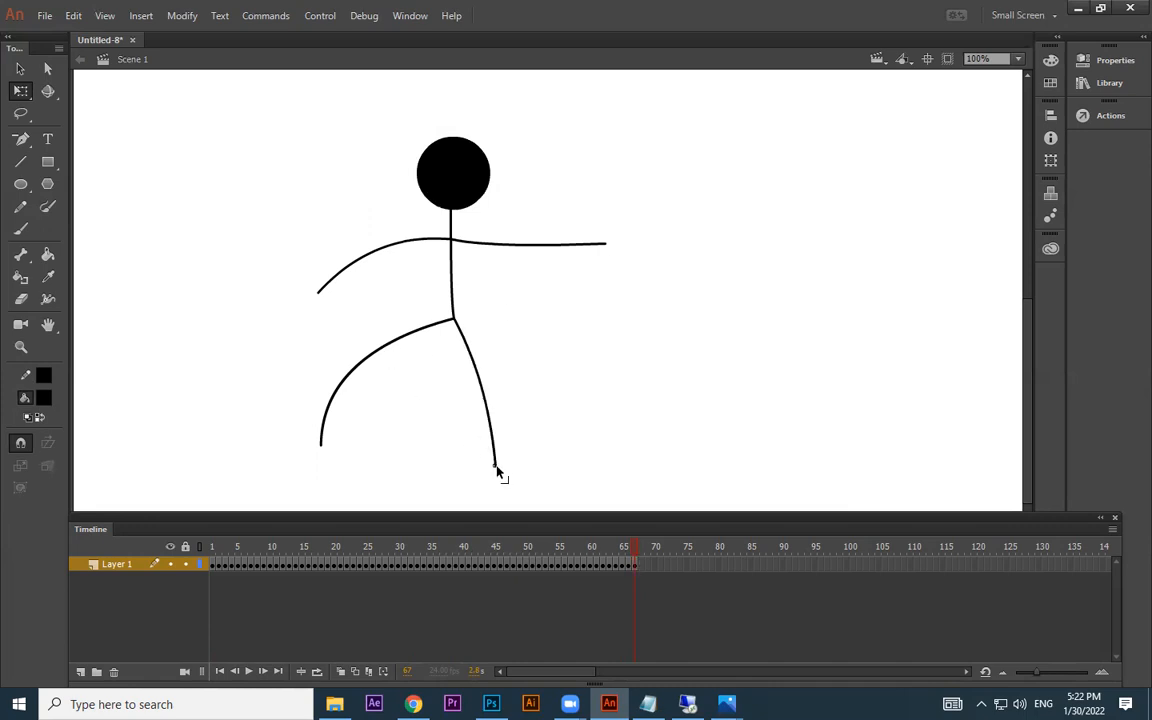
pyautogui.moveTo(469, 356); pyautogui.dragTo(488, 347)
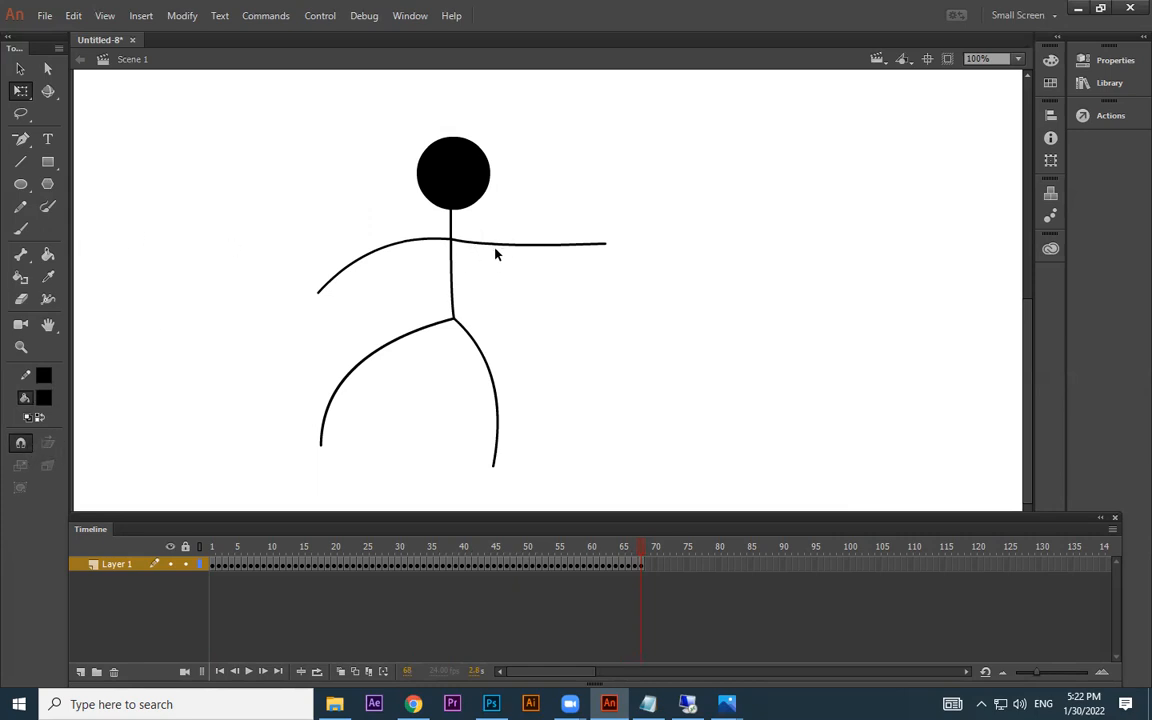
# - In frame 68, lower the right-hand arm diagonally and lean the neck and head to the right
pyautogui.moveTo(603, 247); pyautogui.dragTo(547, 350)
pyautogui.moveTo(478, 183); pyautogui.dragTo(526, 198)
pyautogui.click(476, 231)
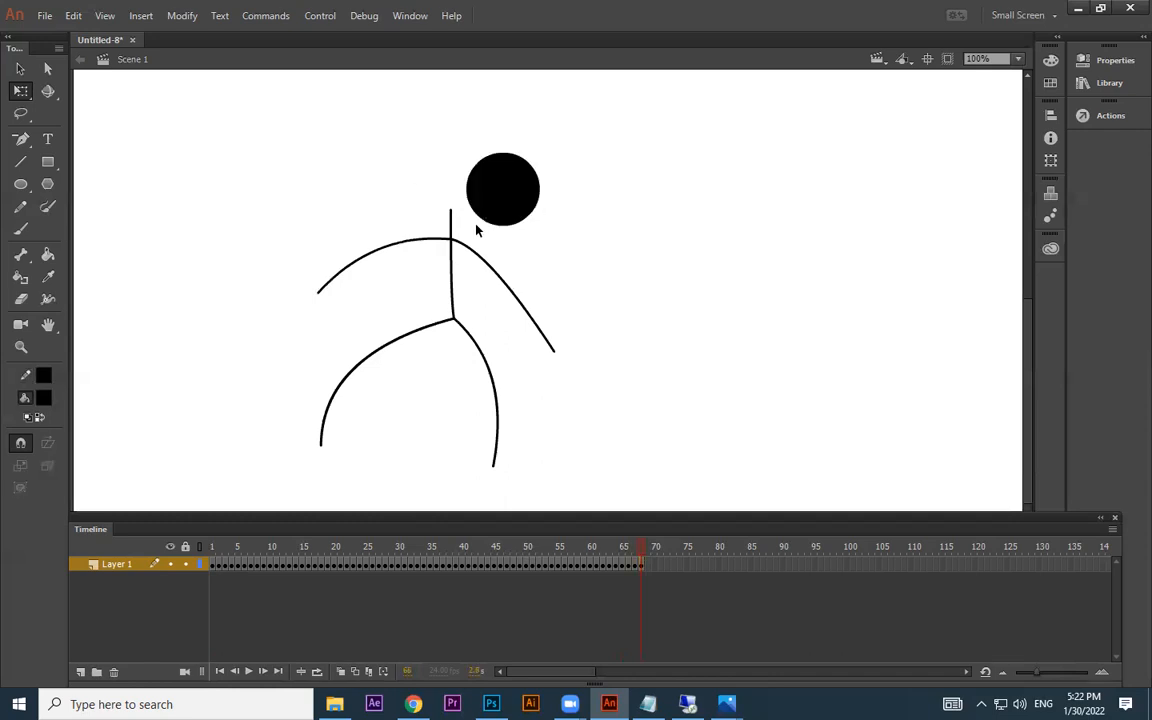
pyautogui.moveTo(450, 213); pyautogui.dragTo(478, 220)
# - In frame 69, pull the right-hand hand slightly inward and bend the shoulder joint and neck down to the right, moving the head clear
pyautogui.moveTo(553, 355)
pyautogui.mouseDown()
pyautogui.moveTo(552, 470)
pyautogui.moveTo(540, 366)
pyautogui.mouseUp()
pyautogui.moveTo(452, 247); pyautogui.dragTo(476, 262)
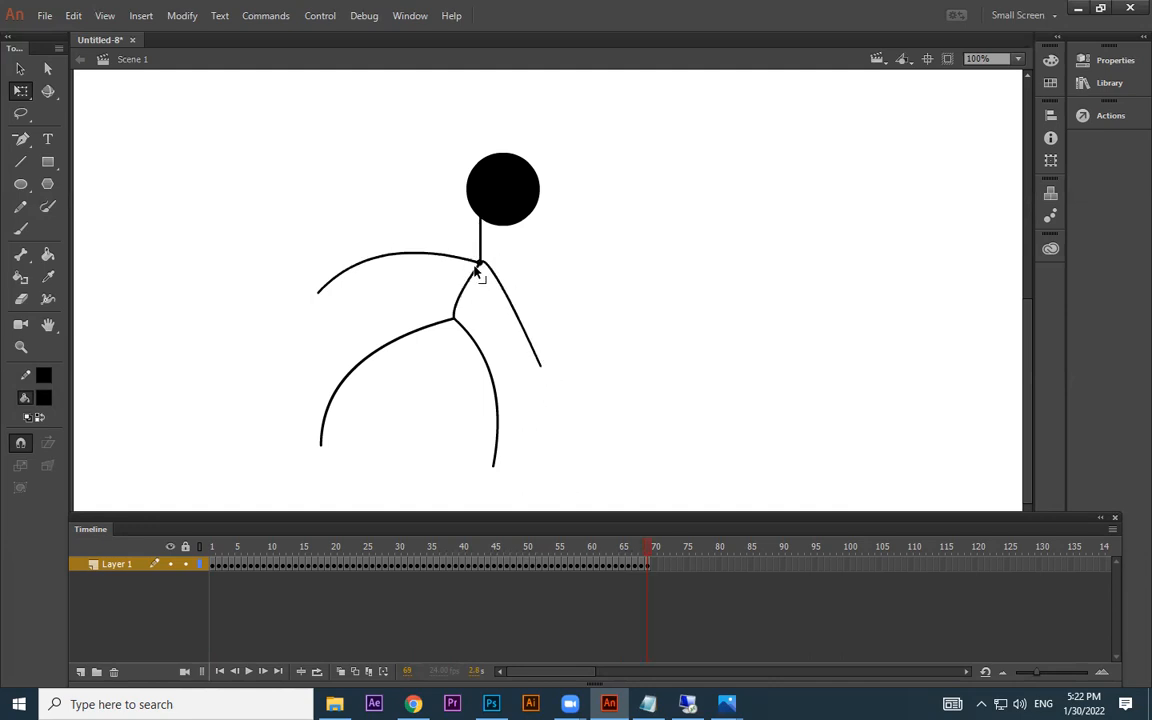
pyautogui.hotkey('ctrl', 'z')
pyautogui.moveTo(588, 173); pyautogui.dragTo(598, 164)
pyautogui.click(486, 237)
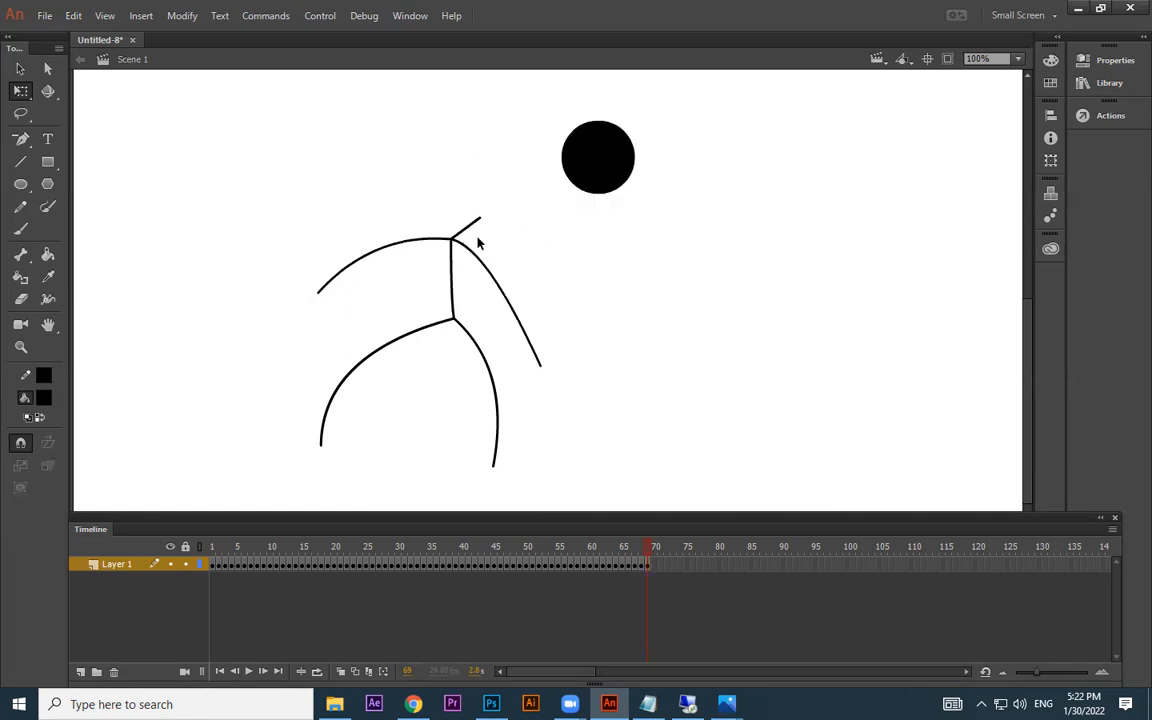
pyautogui.moveTo(452, 240); pyautogui.dragTo(480, 271)
pyautogui.hotkey('ctrl', 'z')
pyautogui.moveTo(480, 220); pyautogui.dragTo(515, 263)
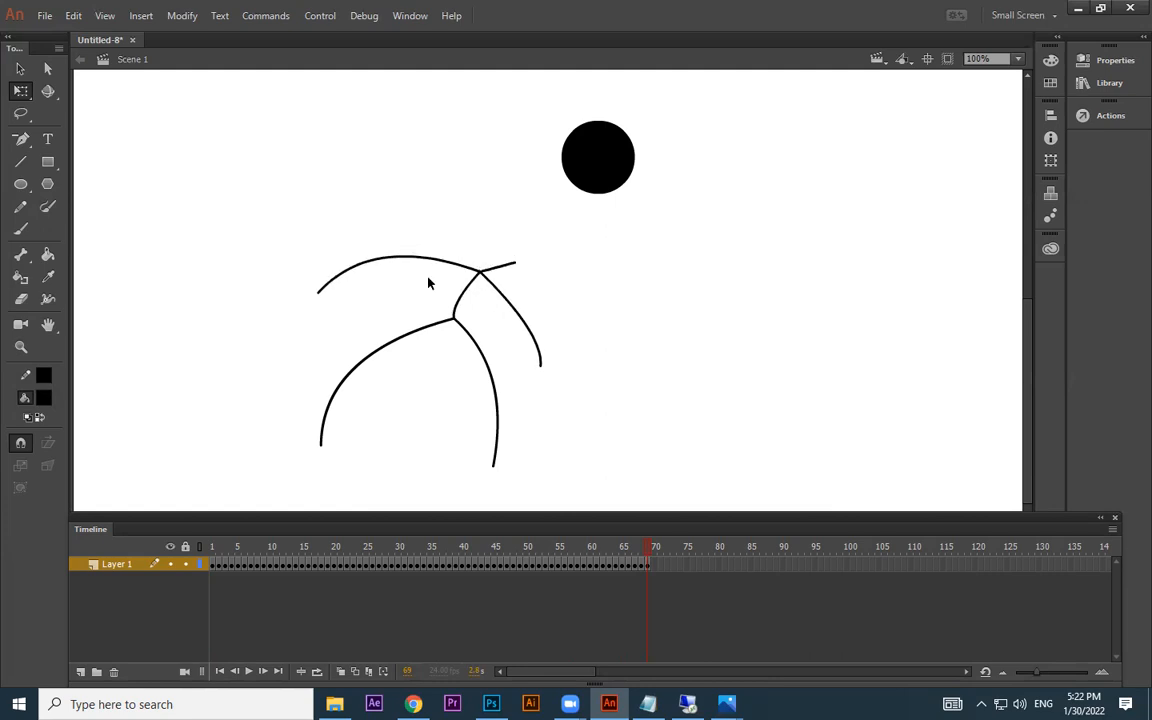
# - Swing the left-hand arm and left-hand leg upward behind the body in frame 69 and set the head on the neck's end
pyautogui.moveTo(318, 295); pyautogui.dragTo(410, 204)
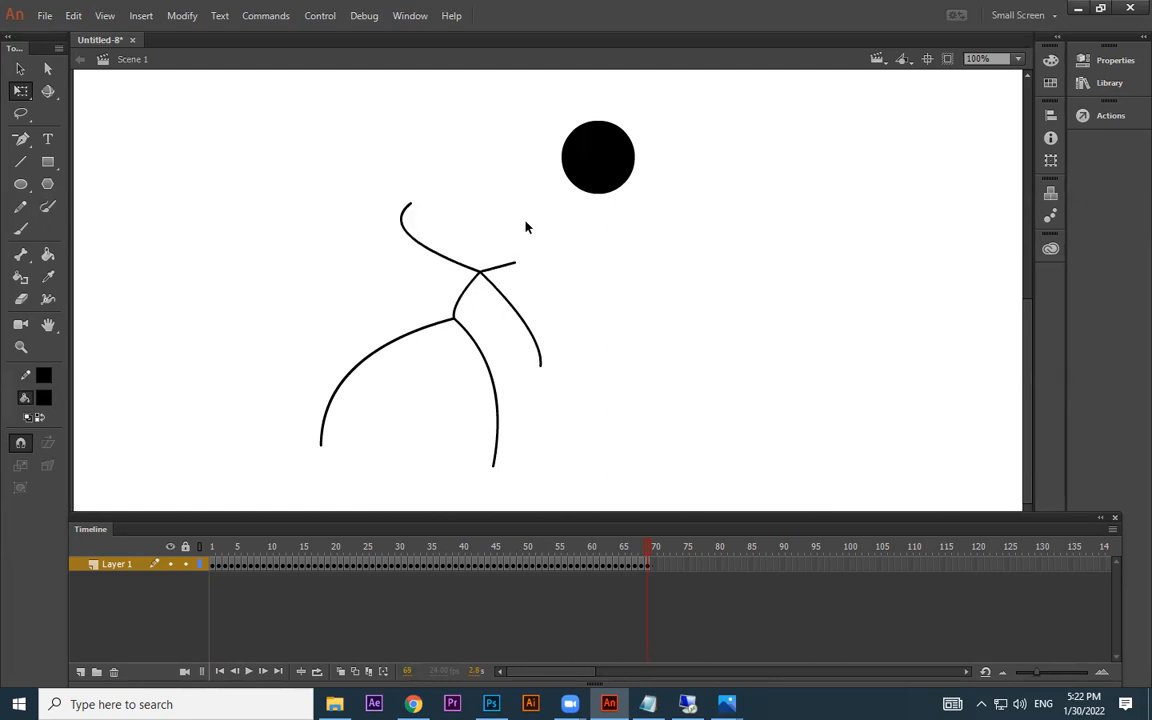
pyautogui.moveTo(612, 178); pyautogui.dragTo(564, 271)
pyautogui.click(635, 291)
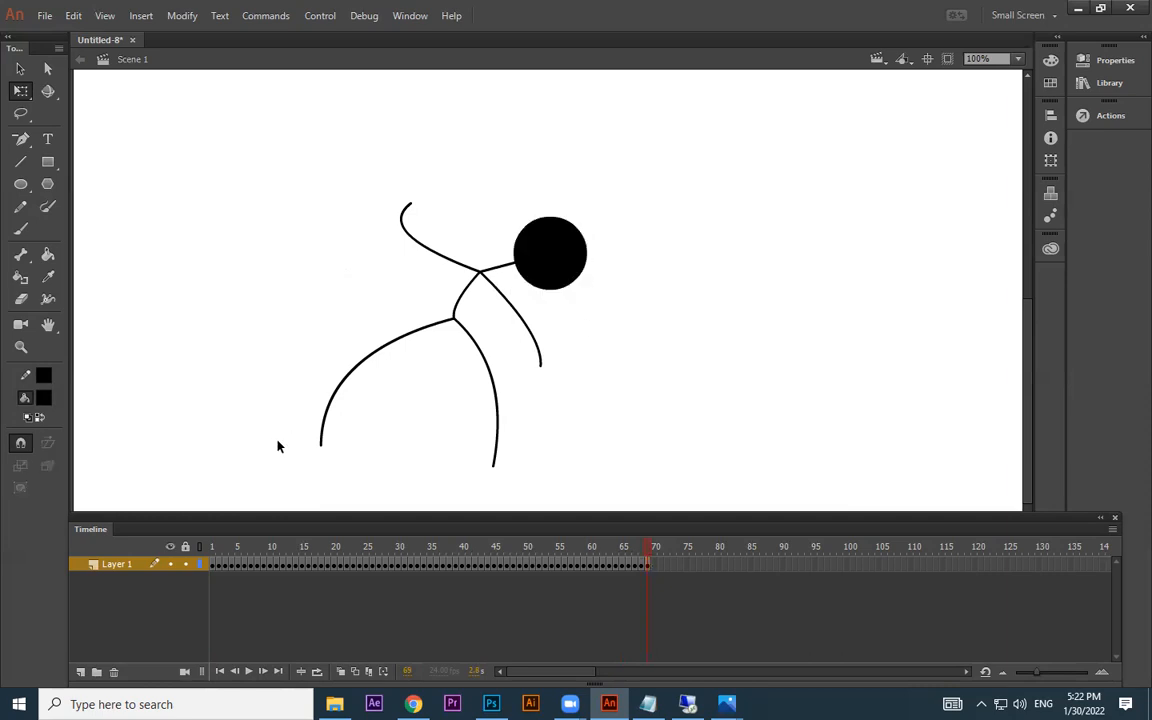
pyautogui.moveTo(320, 447); pyautogui.dragTo(308, 318)
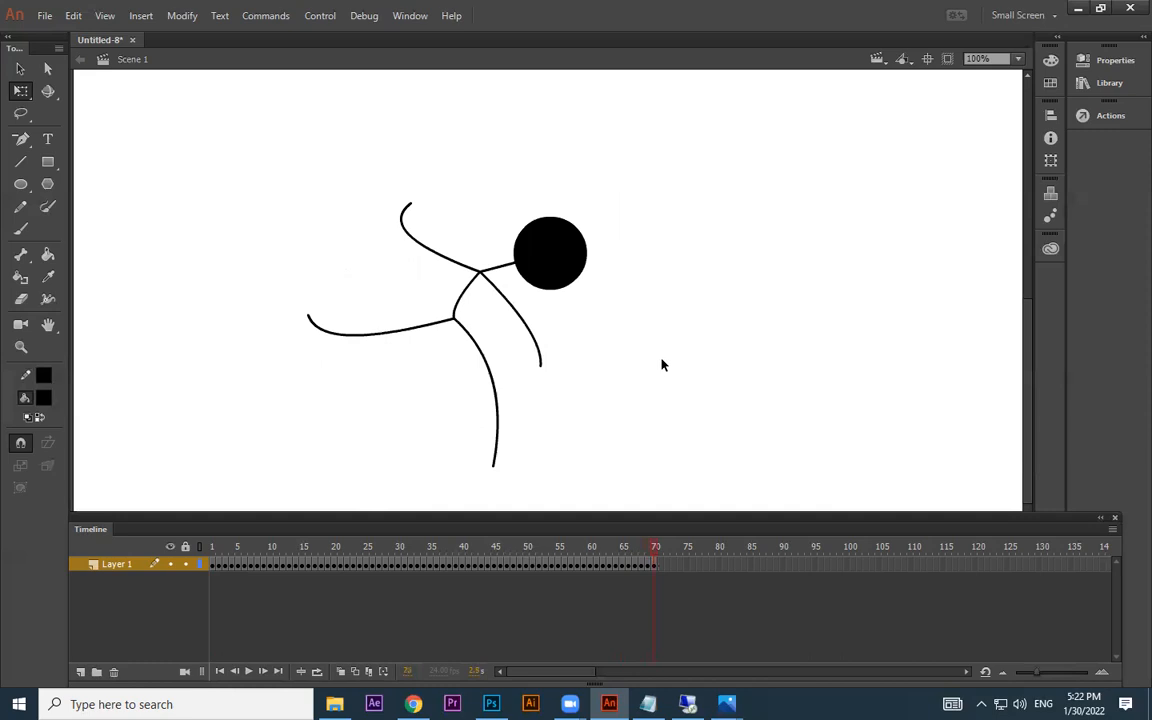
# - Extend the keyframes to frame 71, lower the right-hand arm and bend the torso forward with the head on a horizontal neck
pyautogui.moveTo(543, 375); pyautogui.dragTo(523, 448)
pyautogui.moveTo(568, 278); pyautogui.dragTo(619, 266)
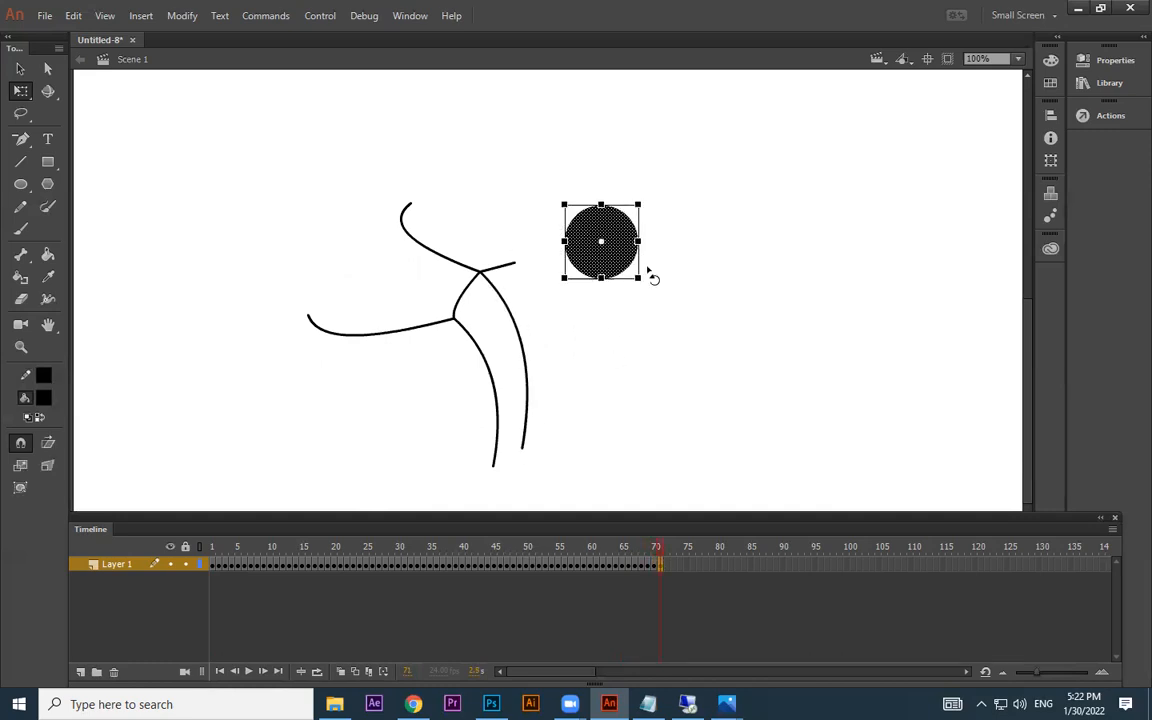
pyautogui.moveTo(480, 270); pyautogui.dragTo(515, 303)
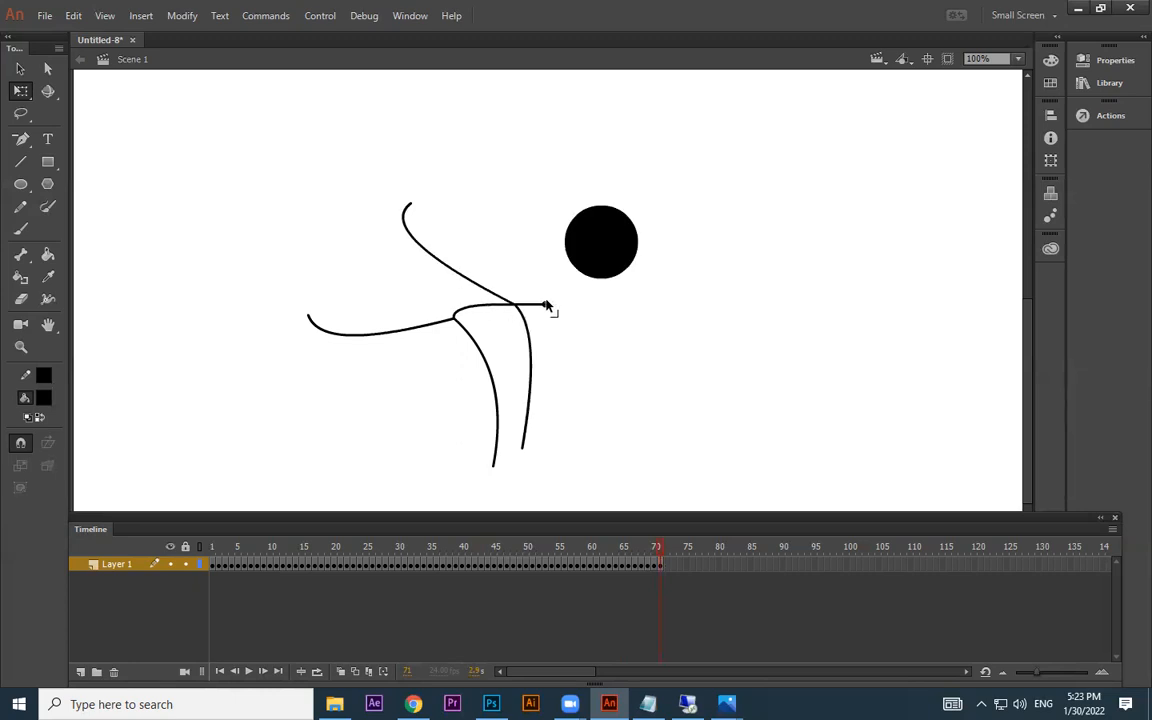
pyautogui.moveTo(597, 260); pyautogui.dragTo(577, 316)
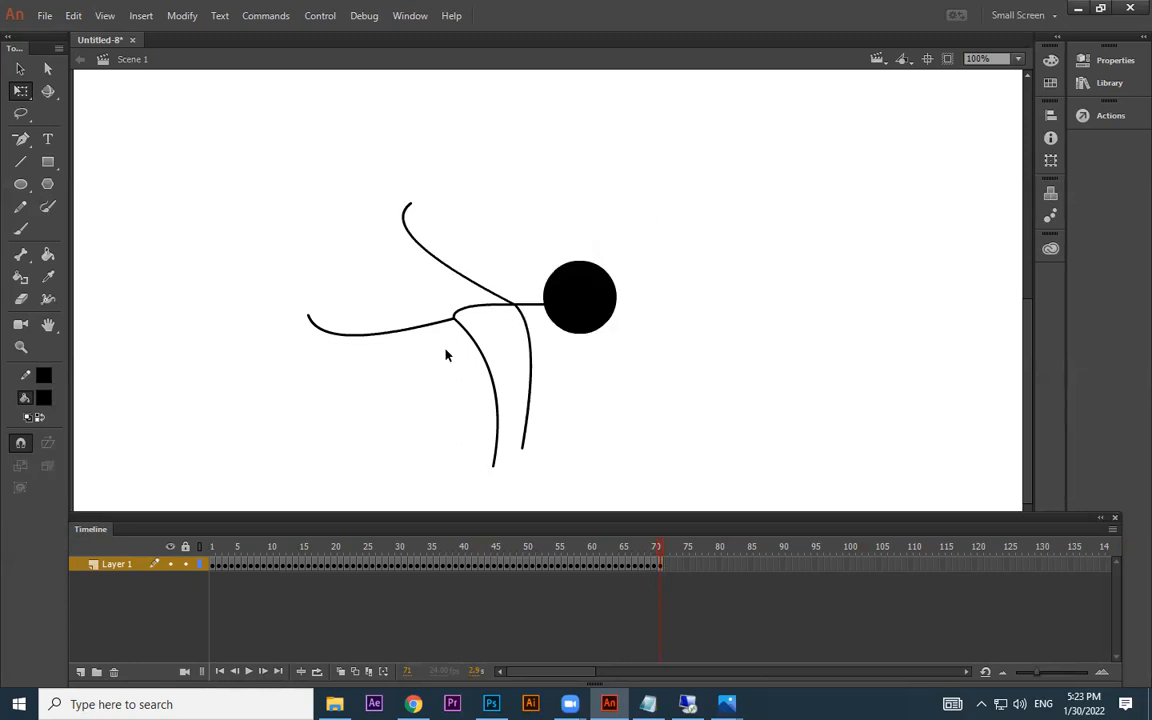
# - Raise and straighten the left-hand leg in frame 71 and swing the upper arm's end right until it points upward
pyautogui.moveTo(367, 339); pyautogui.dragTo(394, 291)
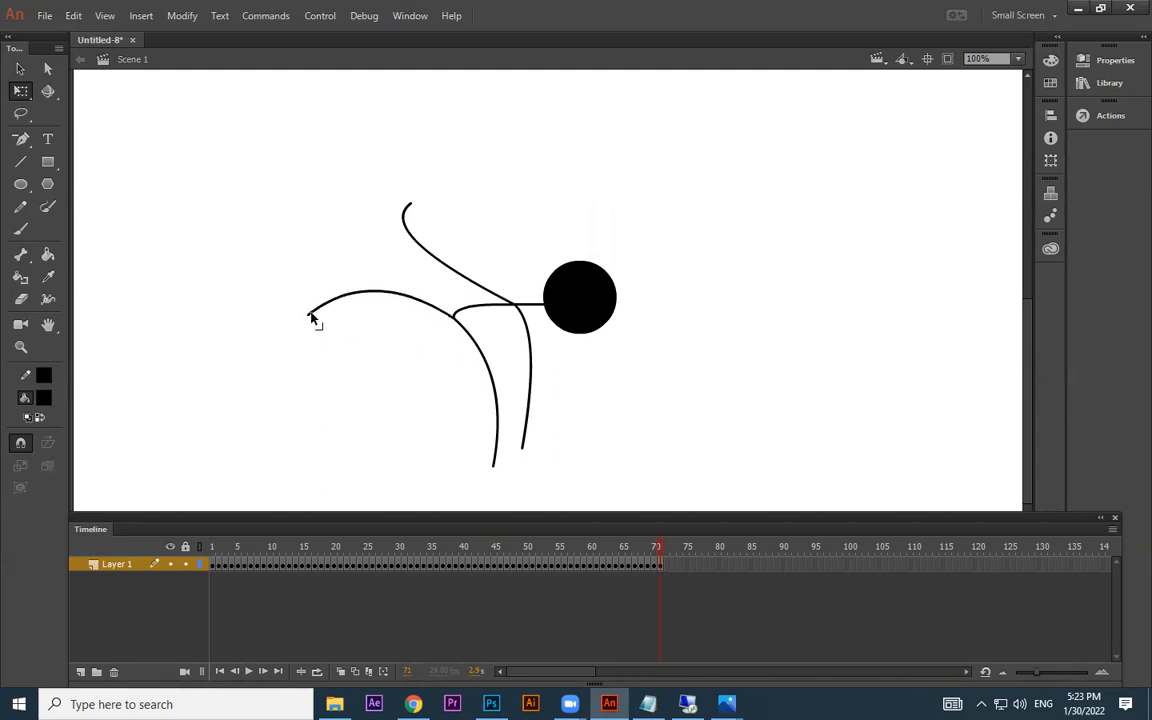
pyautogui.moveTo(311, 318); pyautogui.dragTo(336, 255)
pyautogui.moveTo(414, 230); pyautogui.dragTo(495, 250)
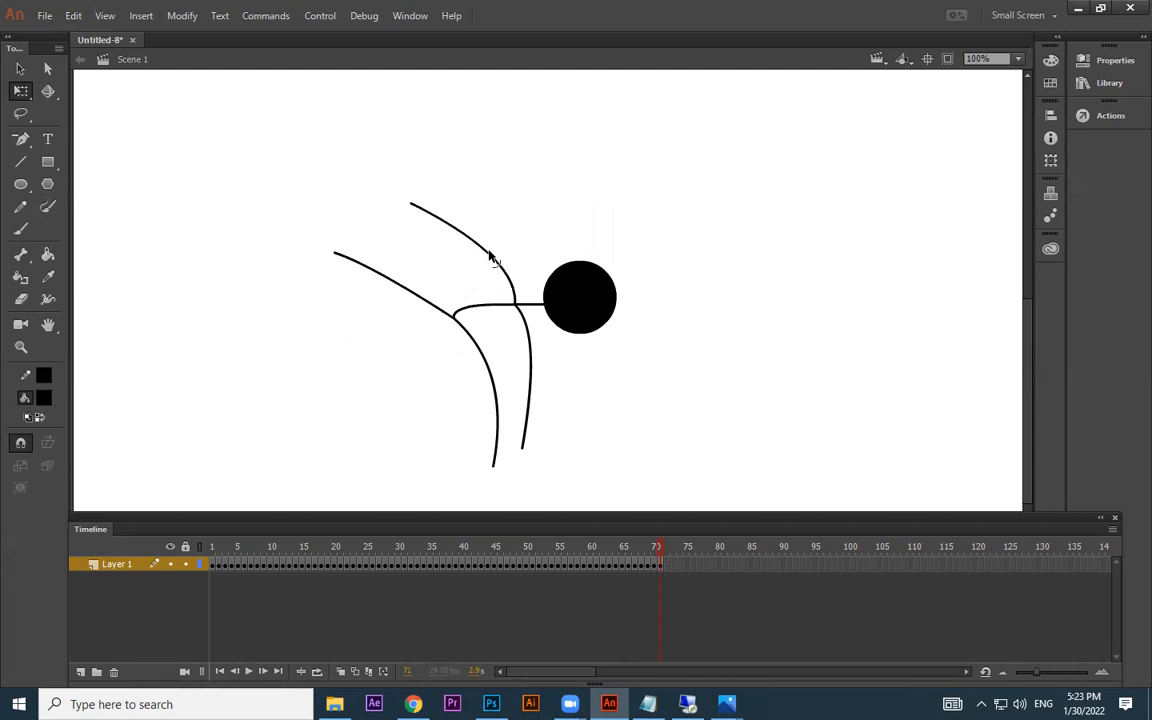
pyautogui.moveTo(412, 205); pyautogui.dragTo(499, 241)
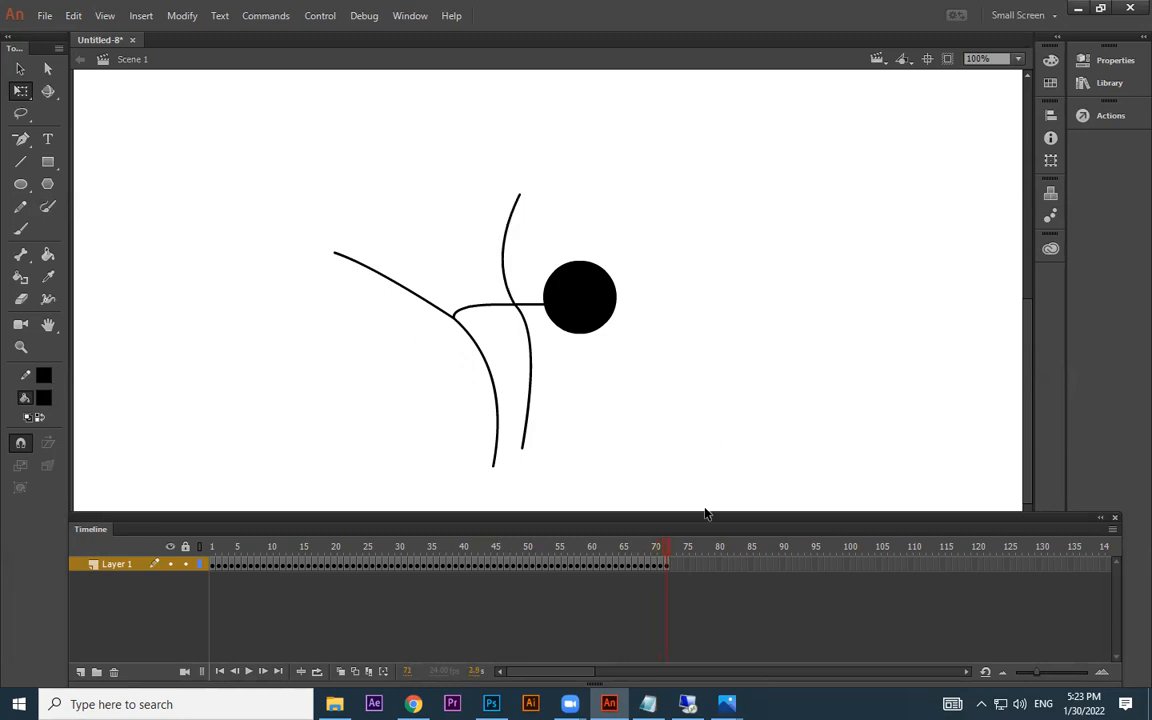
# - Move the head closer to the shoulder joint in frames 67 and 68 to shorten the neck
pyautogui.moveTo(662, 556); pyautogui.dragTo(640, 548)
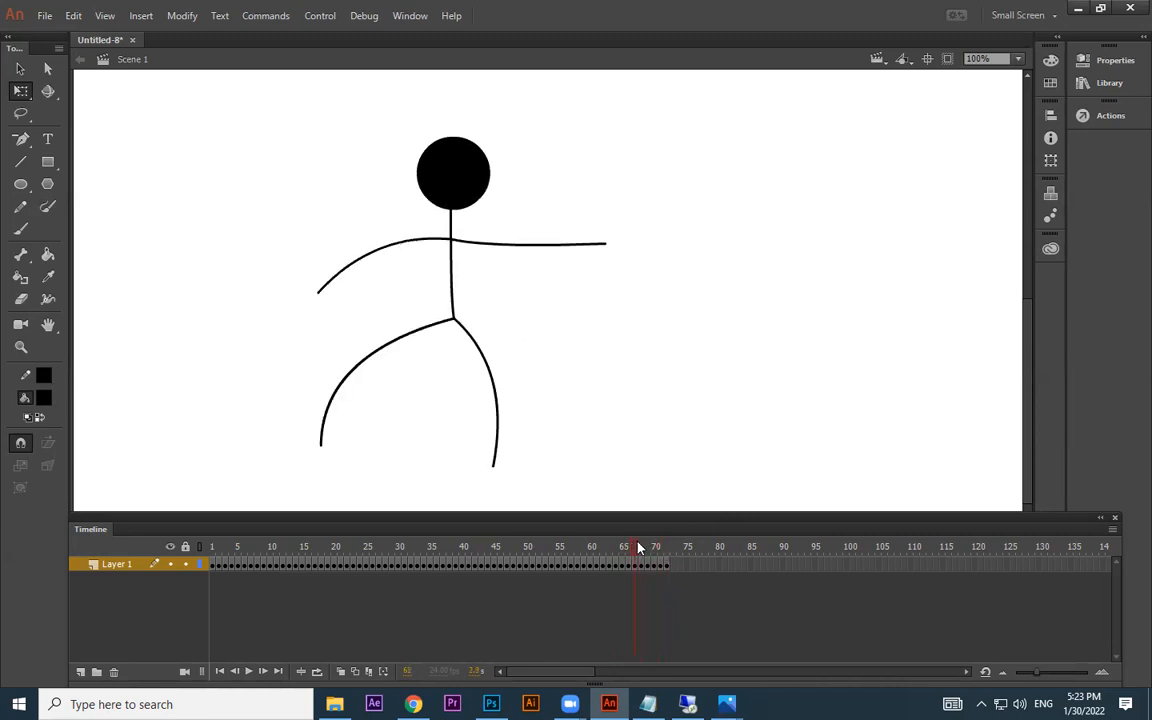
pyautogui.moveTo(455, 185); pyautogui.dragTo(466, 208)
pyautogui.click(496, 206)
pyautogui.click(641, 565)
pyautogui.click(573, 257)
pyautogui.click(499, 190)
pyautogui.moveTo(499, 190); pyautogui.dragTo(483, 203)
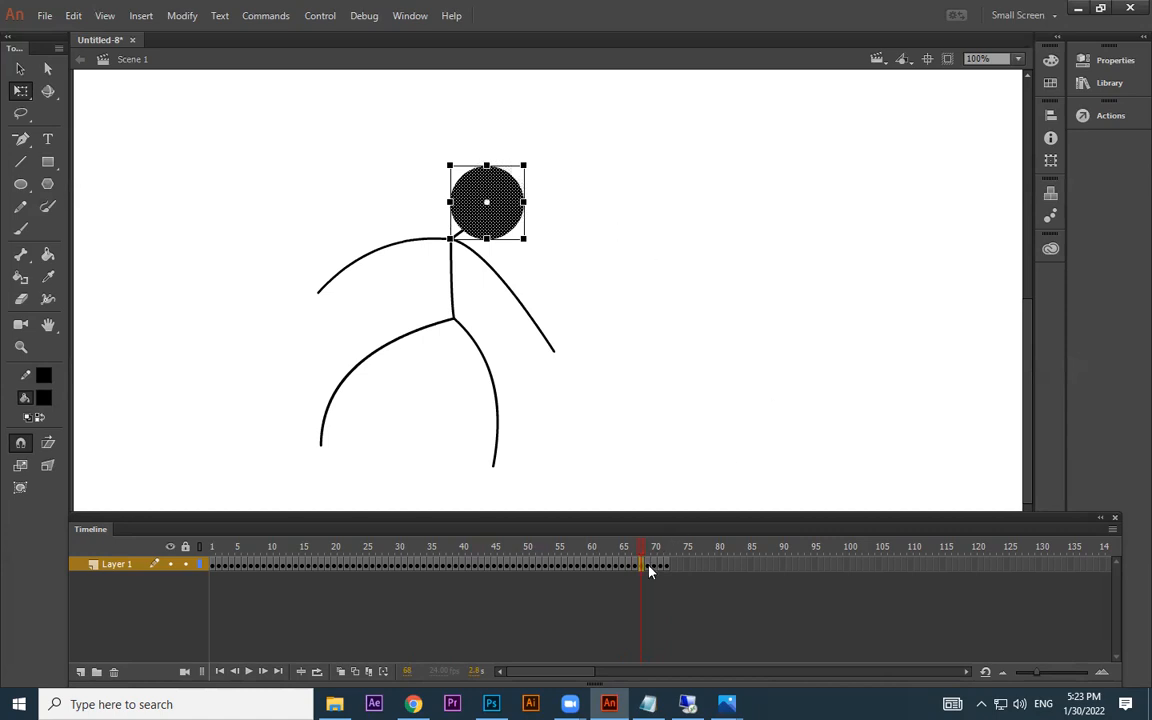
# - Shift the head left toward the shoulder joint in frames 69 and 70 to shorten the neck
pyautogui.click(649, 570)
pyautogui.click(715, 381)
pyautogui.moveTo(560, 268); pyautogui.dragTo(542, 268)
pyautogui.click(655, 565)
pyautogui.click(648, 295)
pyautogui.click(689, 368)
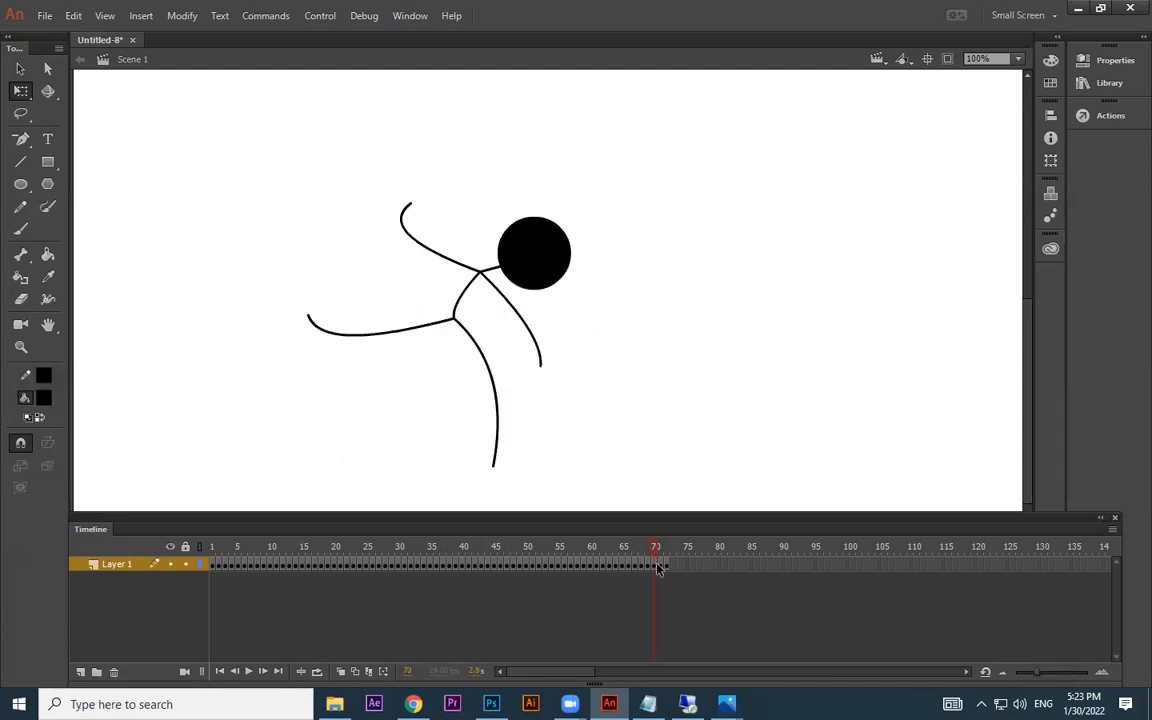
# - Nudge the head left along the neck in frames 71 and 72 and extend the keyframes to frame 73
pyautogui.click(661, 565)
pyautogui.click(715, 371)
pyautogui.moveTo(596, 313); pyautogui.dragTo(589, 312)
pyautogui.click(749, 381)
pyautogui.click(668, 566)
pyautogui.click(612, 324)
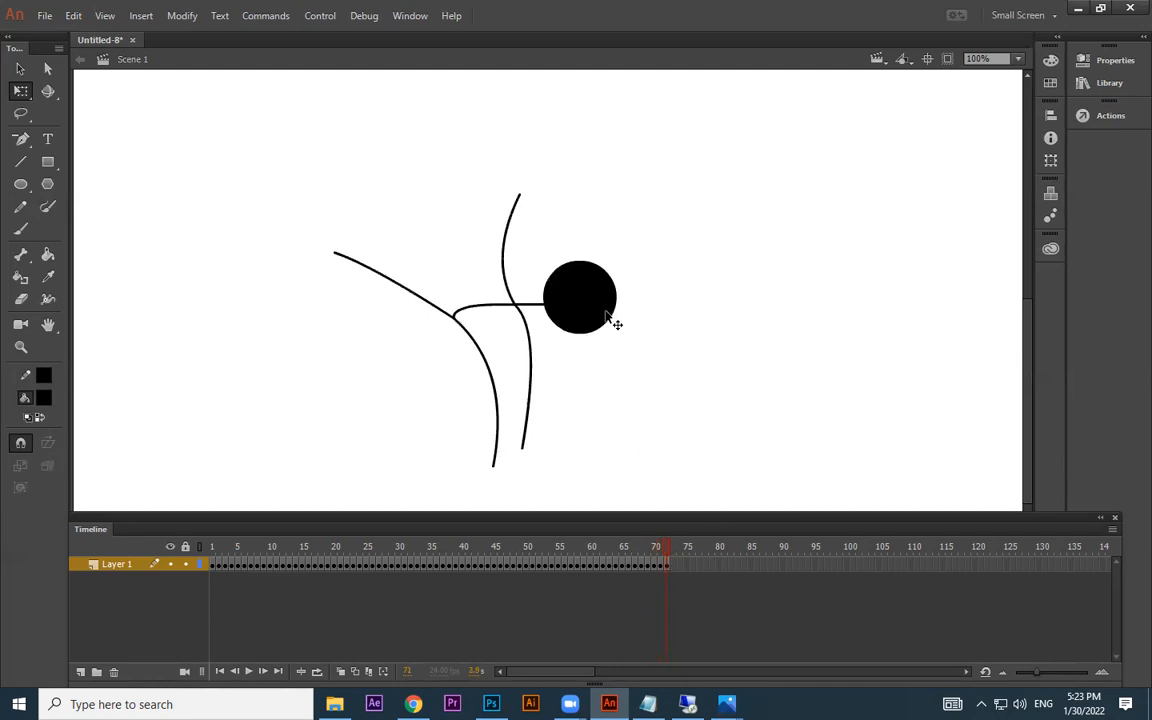
pyautogui.click(596, 315)
pyautogui.click(760, 368)
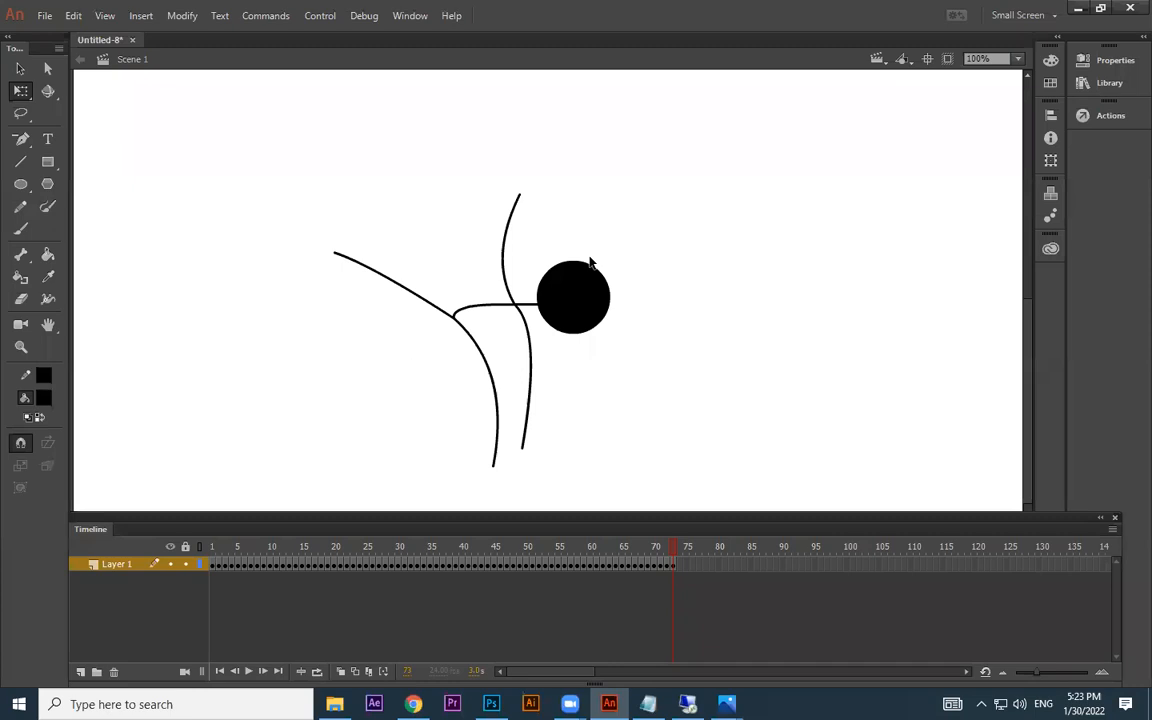
# - Swing the left-hand leg upright in frame 73 and move the head away from the neck in frame 74
pyautogui.moveTo(335, 254); pyautogui.dragTo(472, 171)
pyautogui.moveTo(424, 287); pyautogui.dragTo(447, 273)
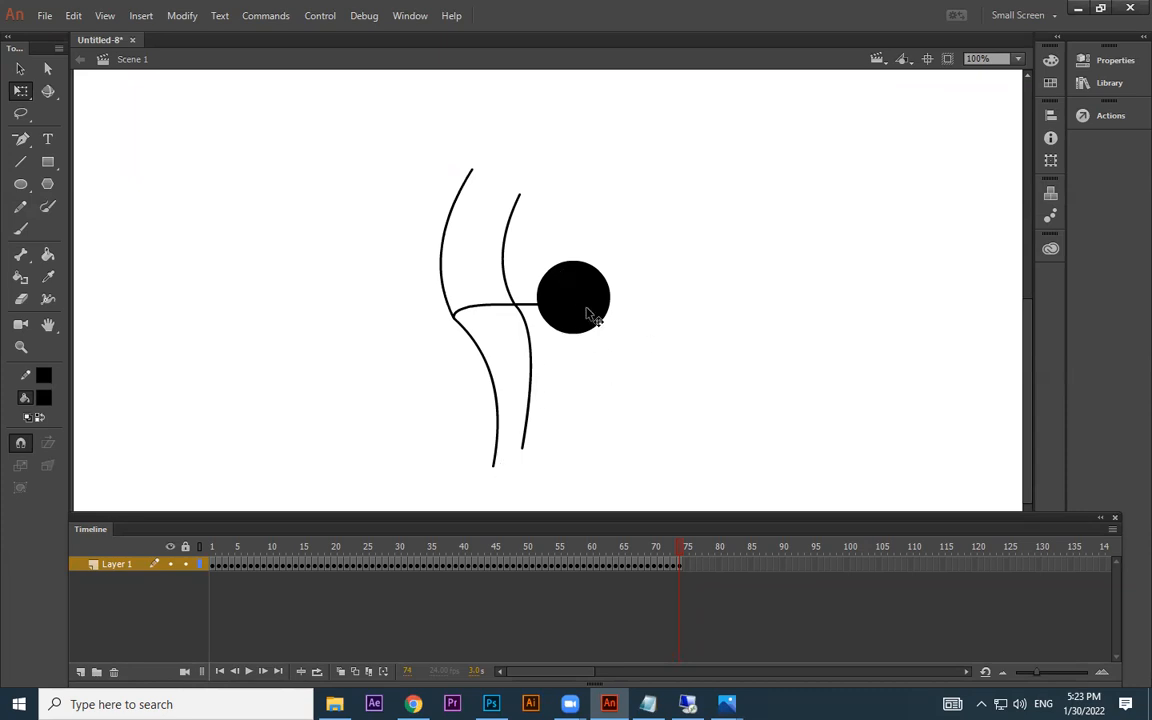
pyautogui.moveTo(586, 306); pyautogui.dragTo(780, 268)
pyautogui.click(628, 360)
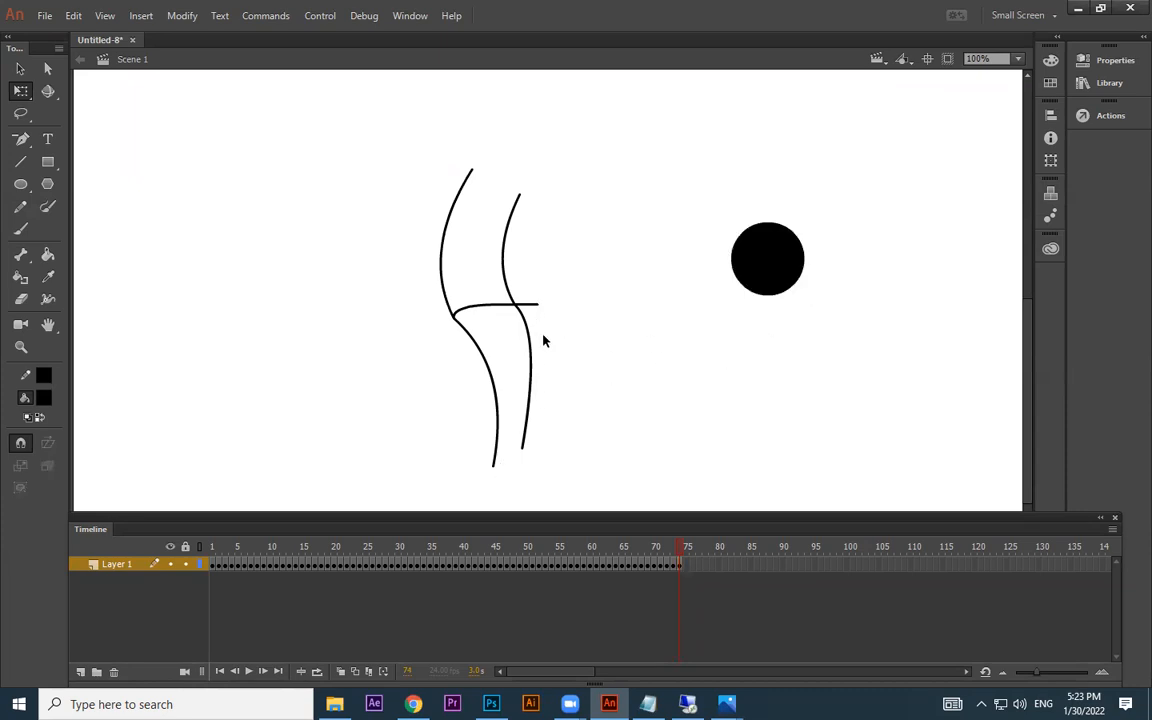
# - Lower the shoulder joint in frame 74 and angle the short neck down to the right
pyautogui.moveTo(535, 306); pyautogui.dragTo(603, 304)
pyautogui.moveTo(514, 304); pyautogui.dragTo(548, 342)
pyautogui.moveTo(522, 452); pyautogui.dragTo(528, 472)
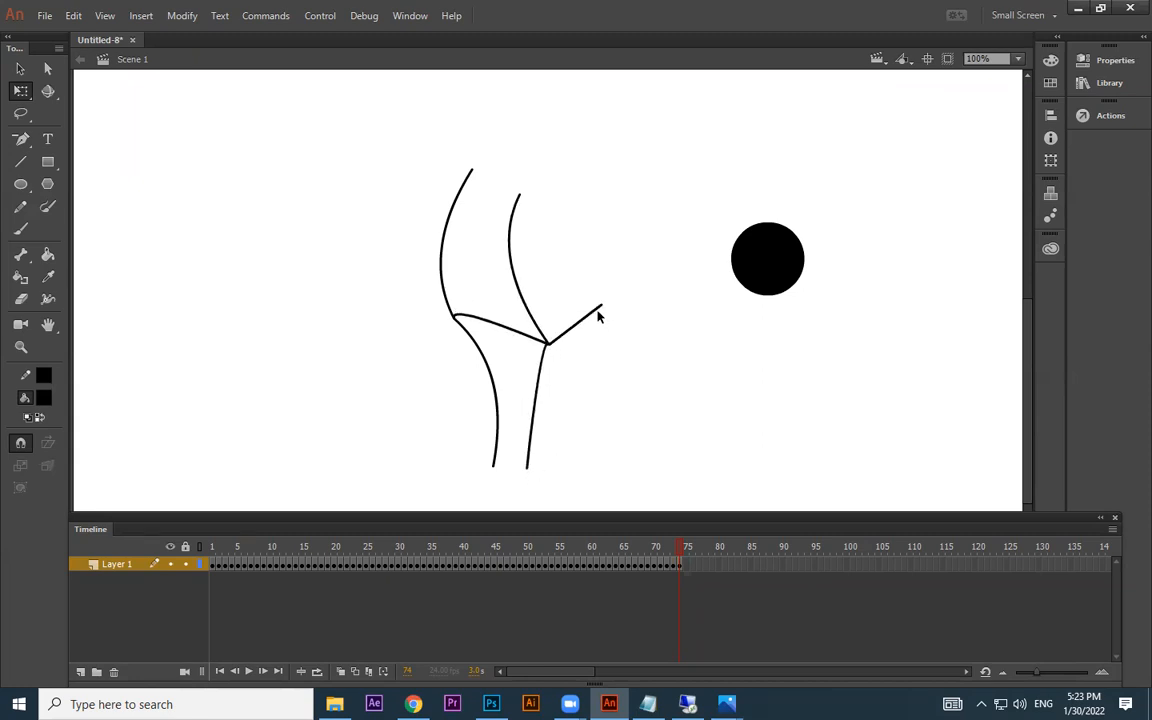
pyautogui.moveTo(601, 306); pyautogui.dragTo(565, 363)
# - Swing the raised arm out to the right in frame 74 and attach the head to the lowered neck
pyautogui.moveTo(520, 203); pyautogui.dragTo(668, 261)
pyautogui.moveTo(540, 293); pyautogui.dragTo(568, 301)
pyautogui.moveTo(663, 260); pyautogui.dragTo(652, 285)
pyautogui.moveTo(770, 283)
pyautogui.mouseDown()
pyautogui.moveTo(619, 407)
pyautogui.moveTo(588, 415)
pyautogui.mouseUp()
# - Tilt the raised leg to the right in frame 74, trim the lower leg and swing it left in a curve
pyautogui.moveTo(474, 168); pyautogui.dragTo(525, 197)
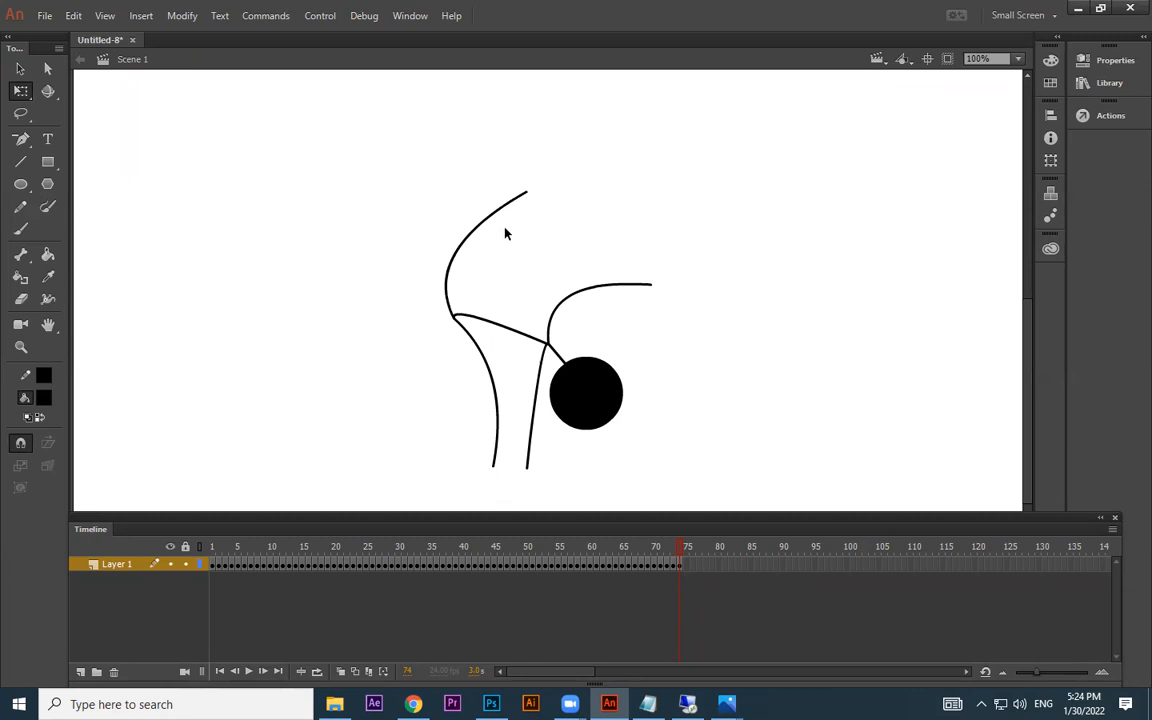
pyautogui.moveTo(454, 257); pyautogui.dragTo(473, 257)
pyautogui.moveTo(456, 319)
pyautogui.mouseDown()
pyautogui.moveTo(431, 368)
pyautogui.moveTo(478, 398)
pyautogui.moveTo(502, 489)
pyautogui.mouseUp()
pyautogui.press('Delete')
pyautogui.press('Delete')
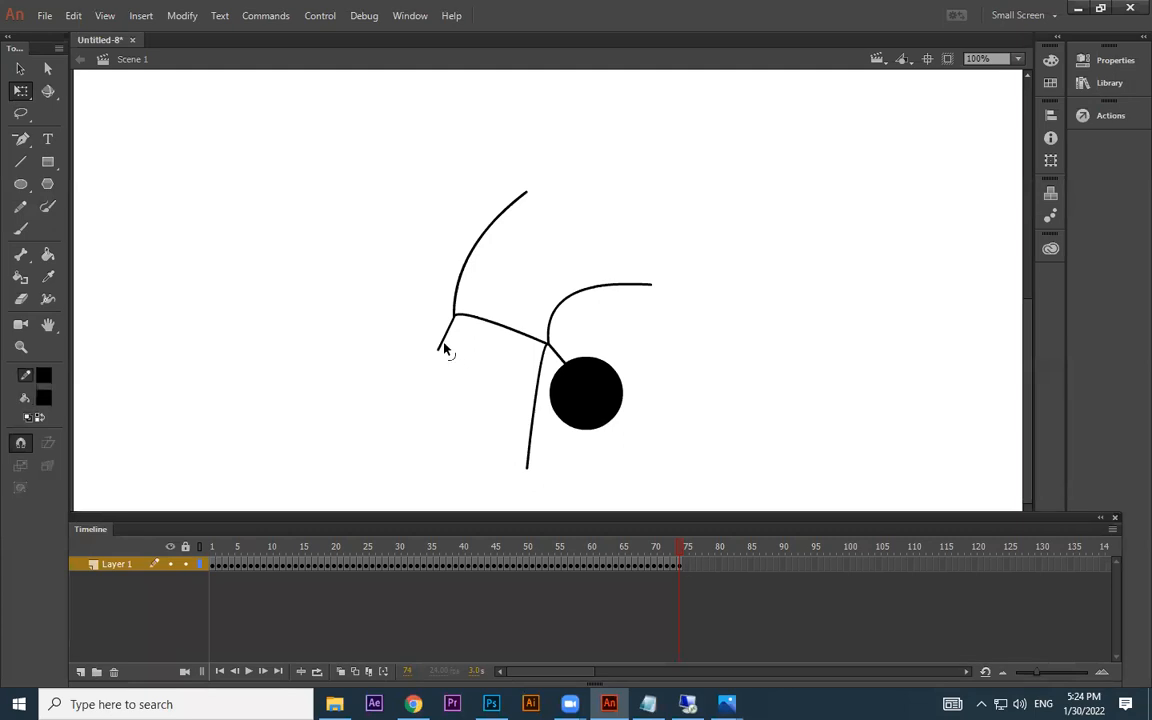
pyautogui.moveTo(435, 355); pyautogui.dragTo(335, 363)
pyautogui.moveTo(421, 338)
pyautogui.mouseDown()
pyautogui.moveTo(419, 375)
pyautogui.moveTo(432, 353)
pyautogui.mouseUp()
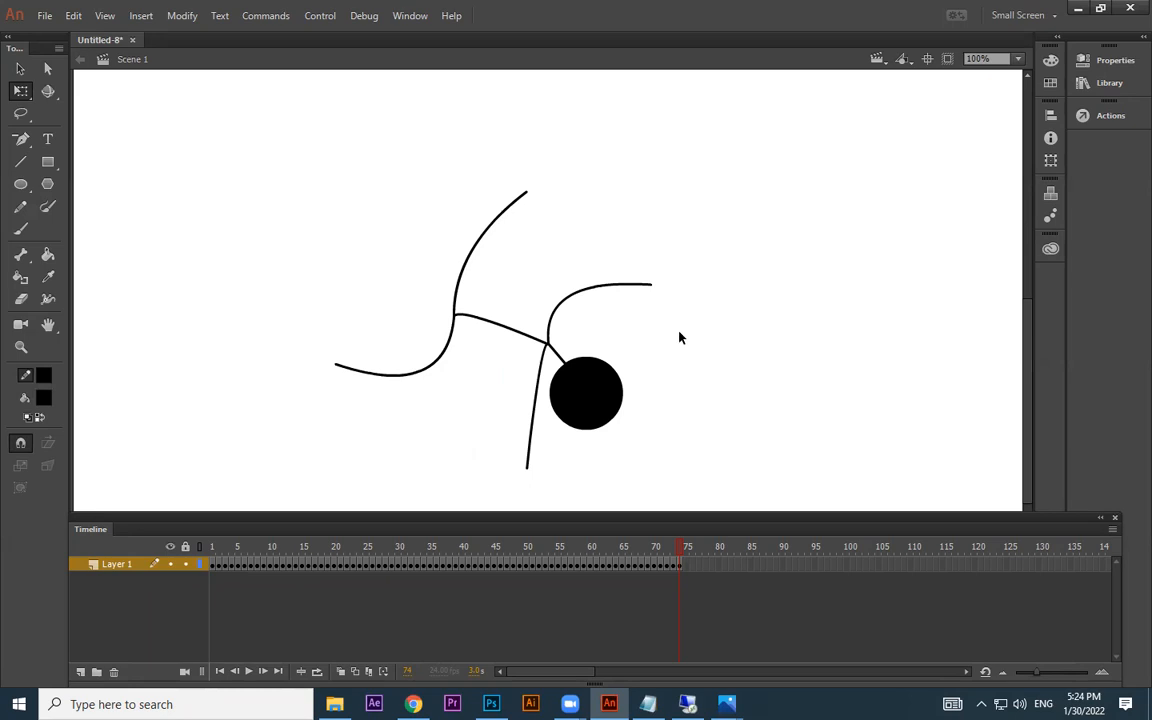
# - Add a keyframe at frame 75 and swing the right-hand arm down in an arch beside the head
pyautogui.press('F6')
pyautogui.moveTo(653, 287); pyautogui.dragTo(672, 420)
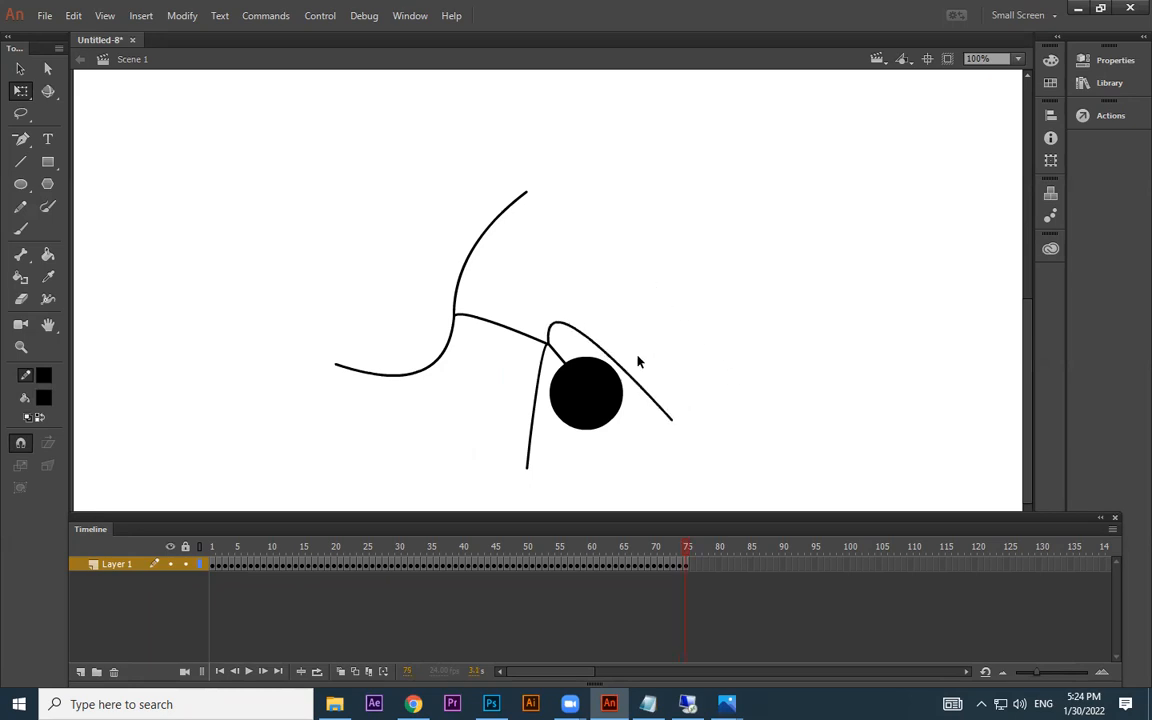
pyautogui.moveTo(557, 328); pyautogui.dragTo(623, 348)
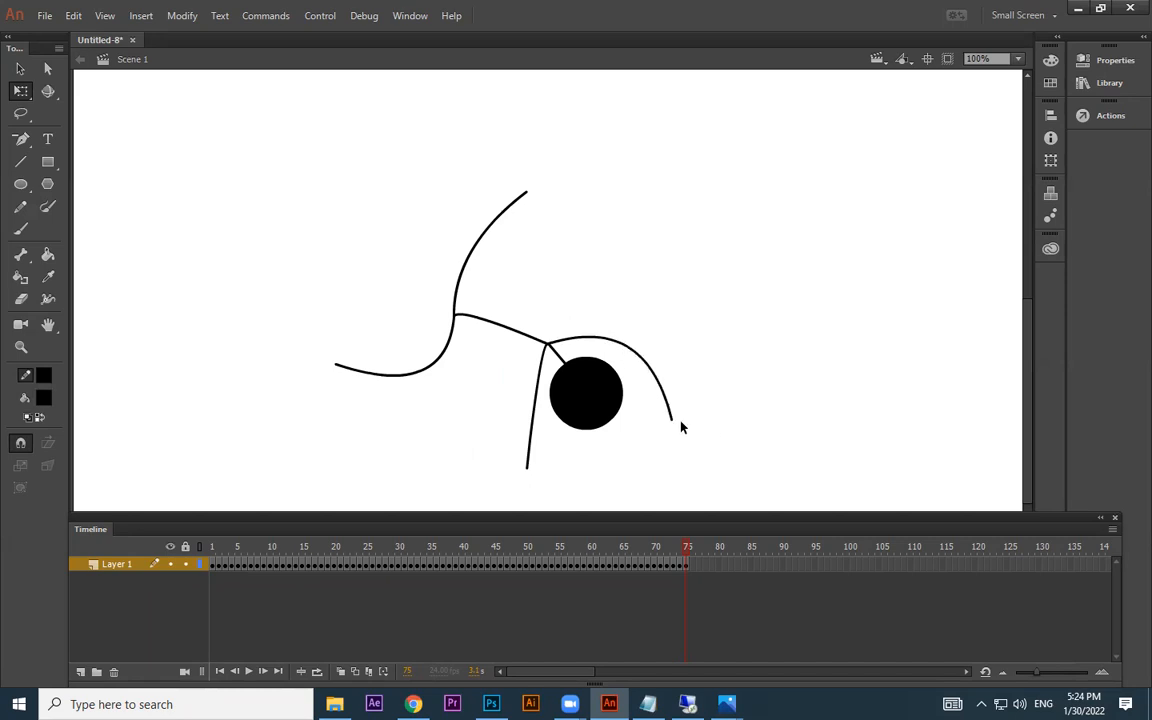
# - Raise the hip joint above the shoulders in frame 75 and swing both legs toward the right and upward
pyautogui.moveTo(454, 318); pyautogui.dragTo(527, 283)
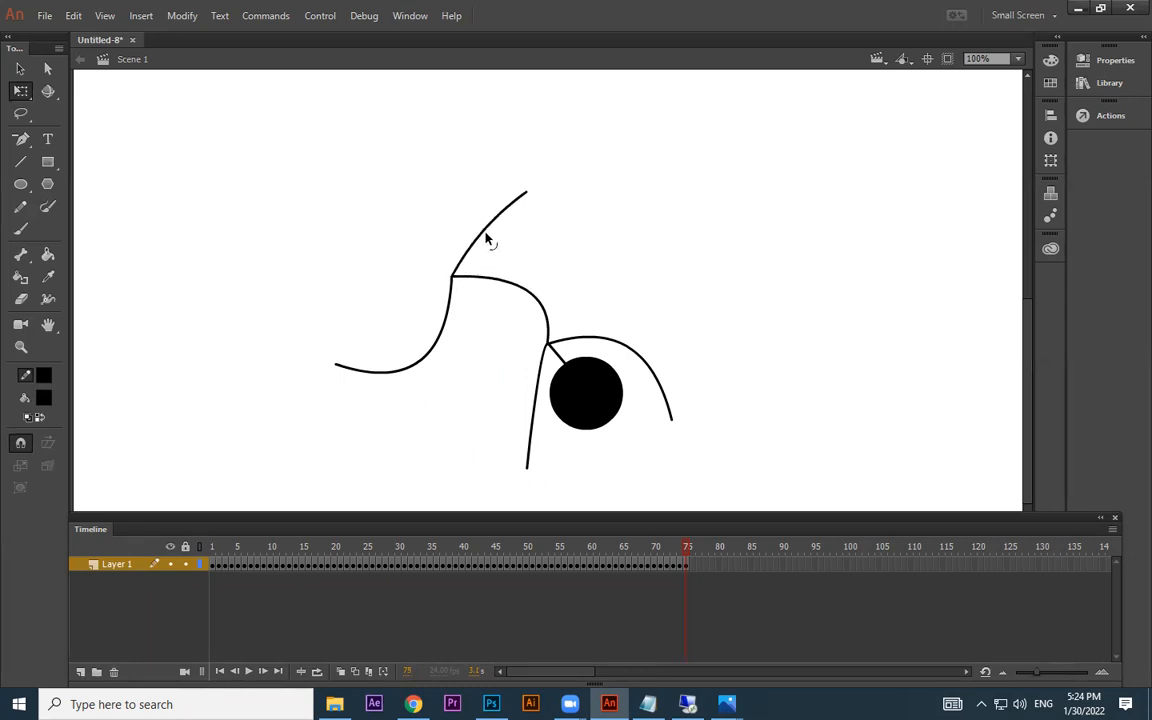
pyautogui.moveTo(524, 195); pyautogui.dragTo(612, 188)
pyautogui.moveTo(453, 276); pyautogui.dragTo(505, 226)
pyautogui.moveTo(338, 366); pyautogui.dragTo(443, 252)
pyautogui.moveTo(462, 322); pyautogui.dragTo(383, 270)
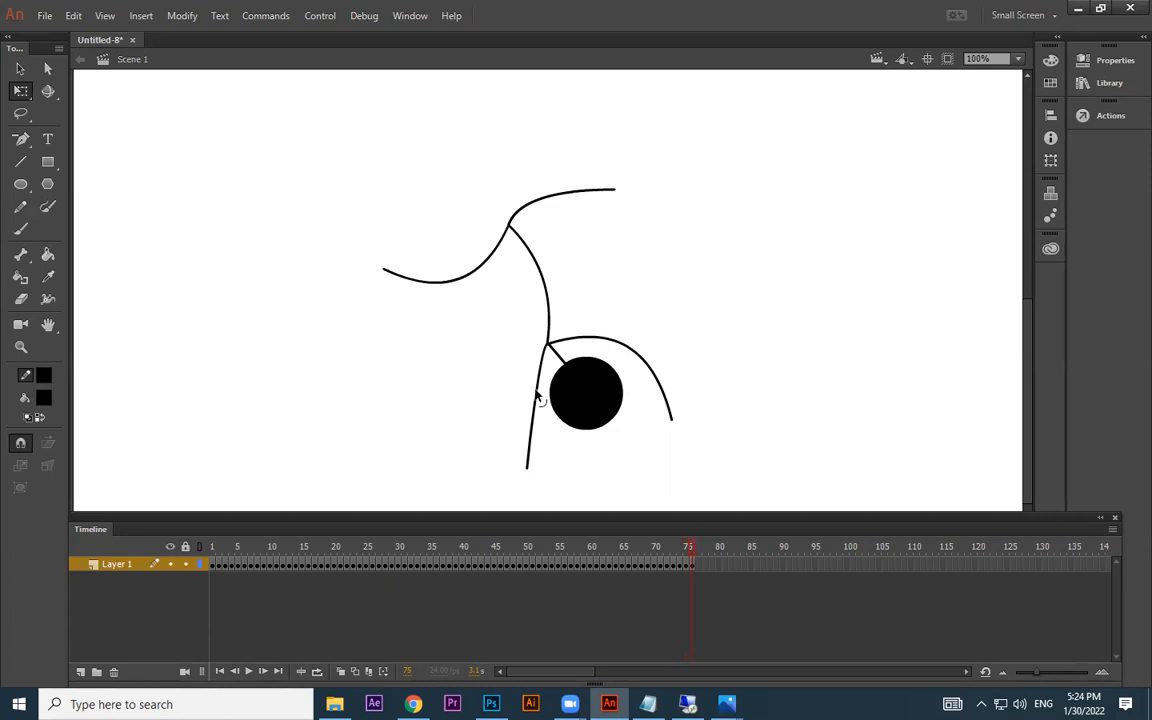
# - Extend the right-hand arm to the ground in frame 76 and delete its upper segment and the neck
pyautogui.moveTo(679, 424); pyautogui.dragTo(678, 476)
pyautogui.moveTo(549, 346)
pyautogui.mouseDown()
pyautogui.moveTo(580, 334)
pyautogui.moveTo(515, 332)
pyautogui.moveTo(609, 306)
pyautogui.moveTo(562, 341)
pyautogui.moveTo(524, 332)
pyautogui.moveTo(564, 326)
pyautogui.moveTo(548, 345)
pyautogui.mouseUp()
pyautogui.hotkey('ctrl', 'z')
pyautogui.click(583, 316)
pyautogui.press('Delete')
pyautogui.click(538, 342)
pyautogui.press('Delete')
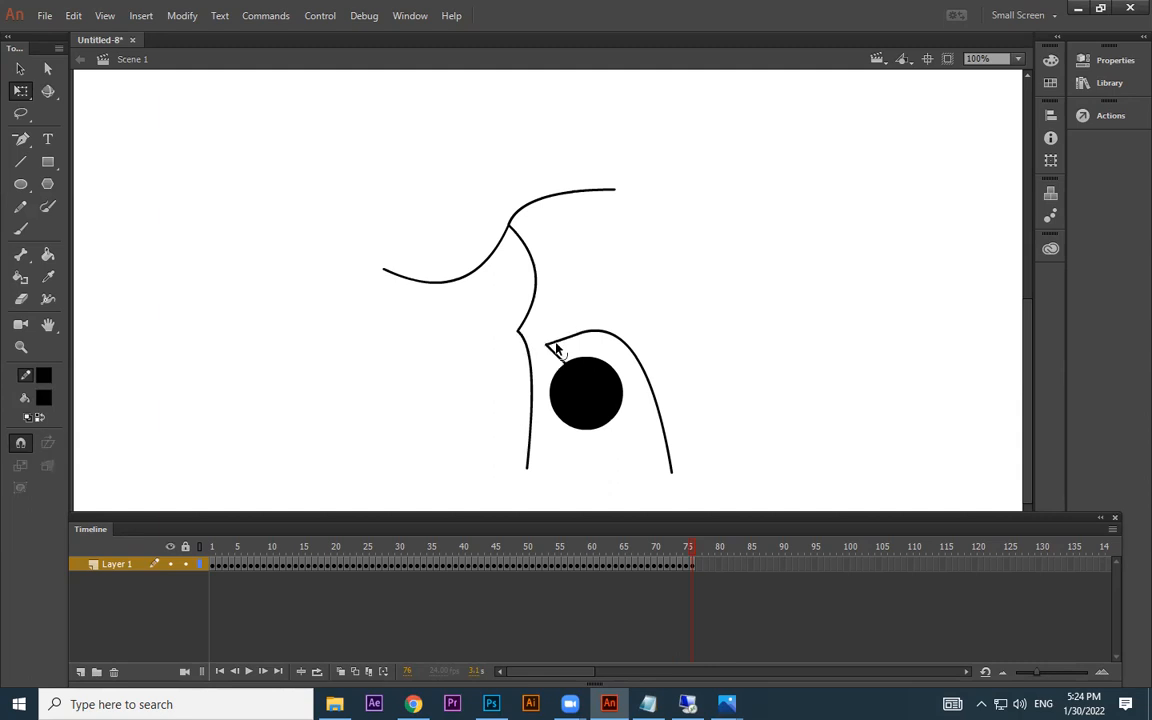
pyautogui.moveTo(612, 316)
pyautogui.mouseDown()
pyautogui.moveTo(546, 346)
pyautogui.moveTo(641, 328)
pyautogui.mouseUp()
pyautogui.press('Delete')
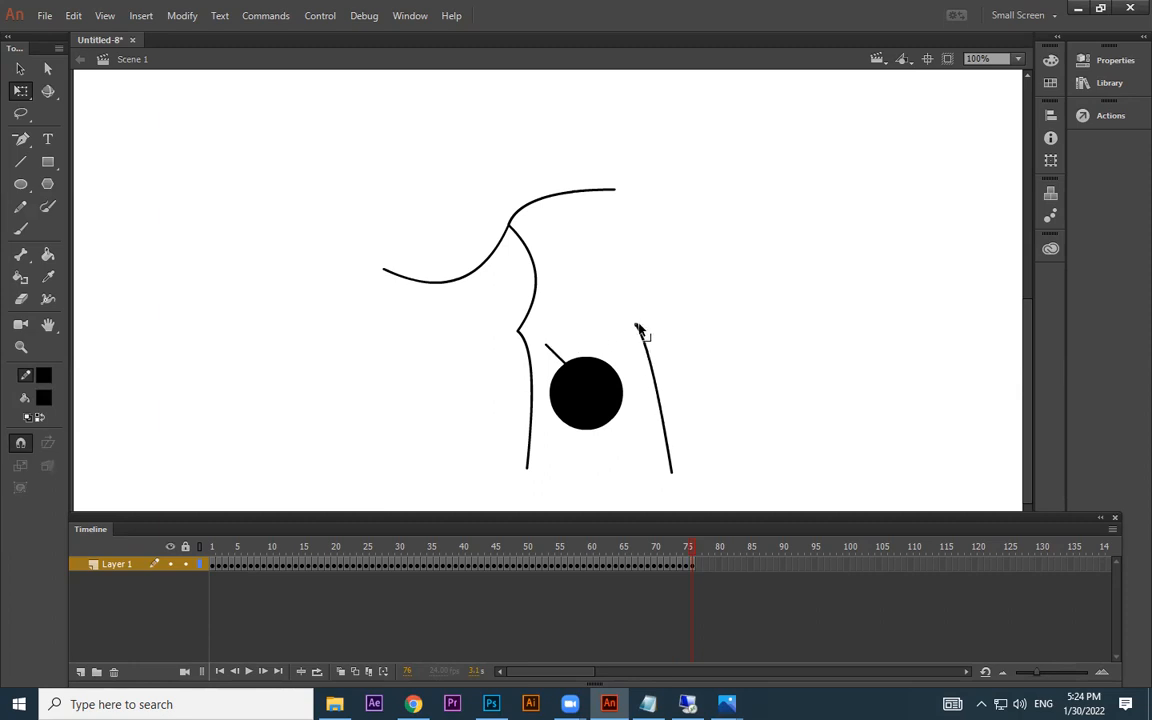
pyautogui.click(553, 351)
pyautogui.press('Delete')
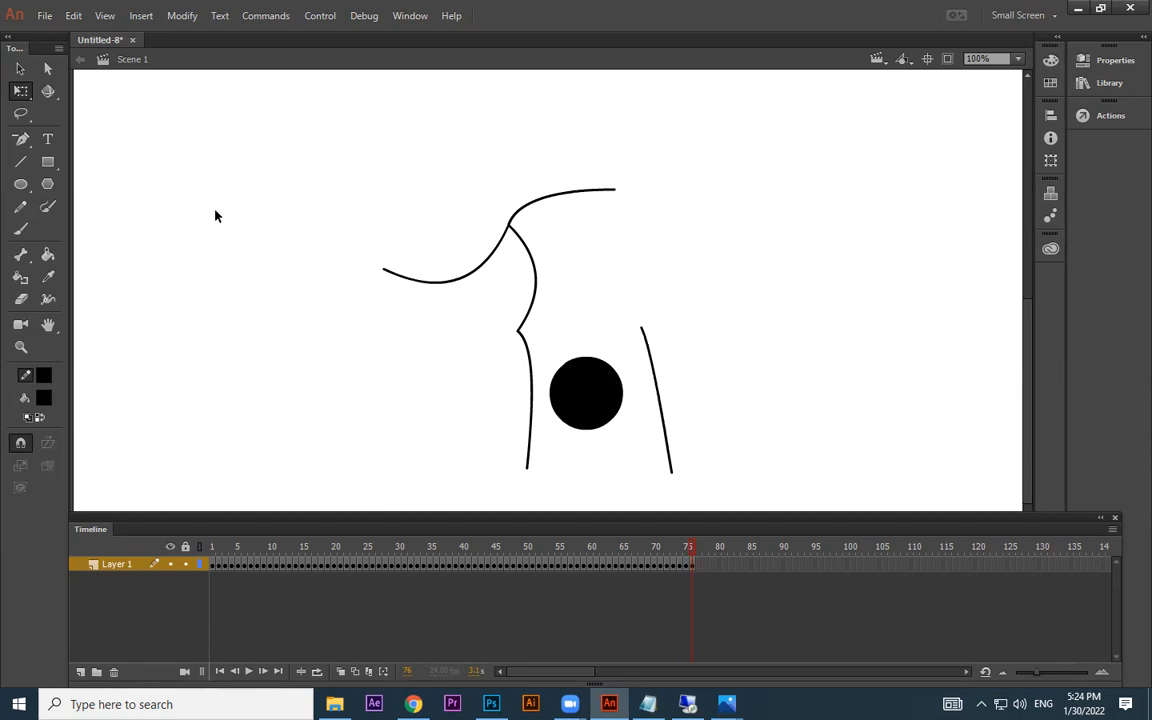
# - Draw a short vertical neck line up from the head and join the torso and both arms to its upper end
pyautogui.click(26, 161)
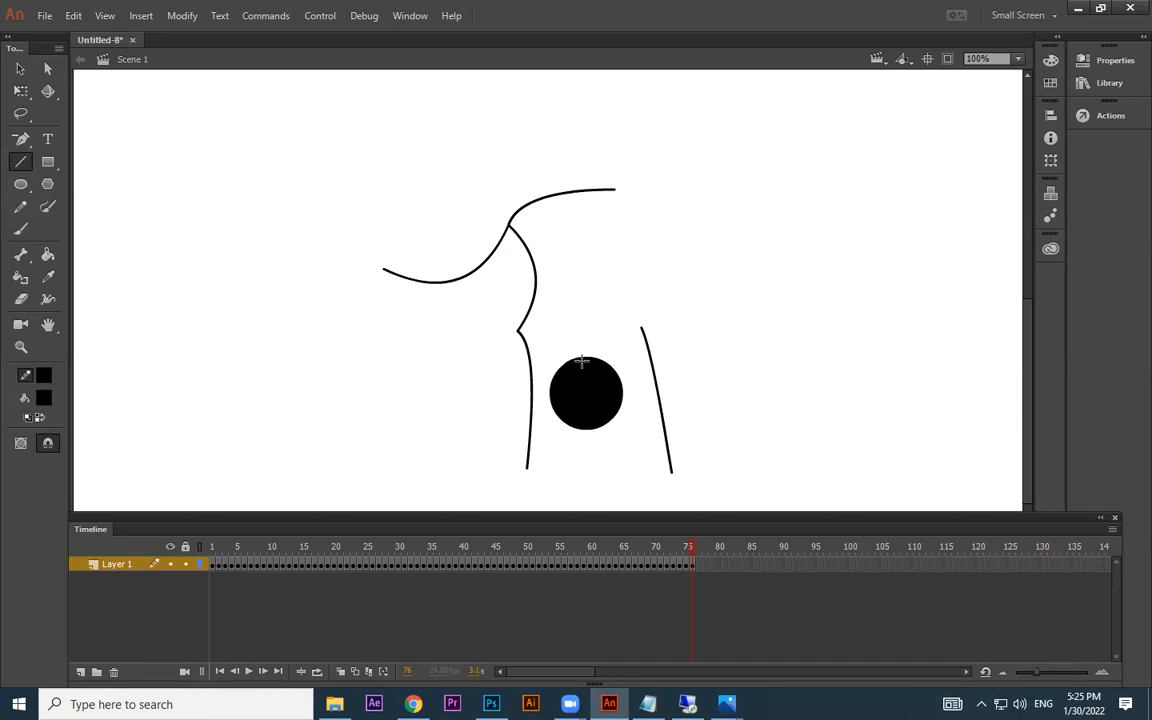
pyautogui.moveTo(582, 357); pyautogui.dragTo(583, 332)
pyautogui.press('v')
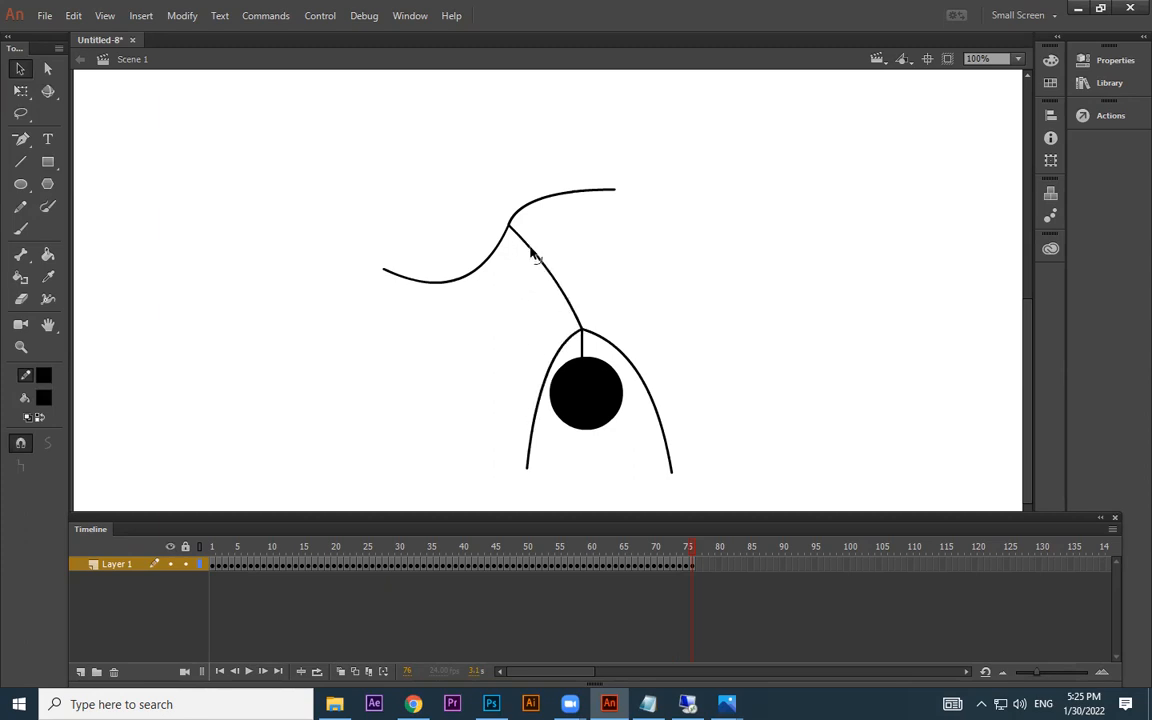
# - Shift the hip joint right above the shoulders in frame 76, arching one leg to the right and raising the other upright
pyautogui.moveTo(511, 226); pyautogui.dragTo(594, 237)
pyautogui.moveTo(590, 192); pyautogui.dragTo(717, 249)
pyautogui.moveTo(598, 208); pyautogui.dragTo(623, 206)
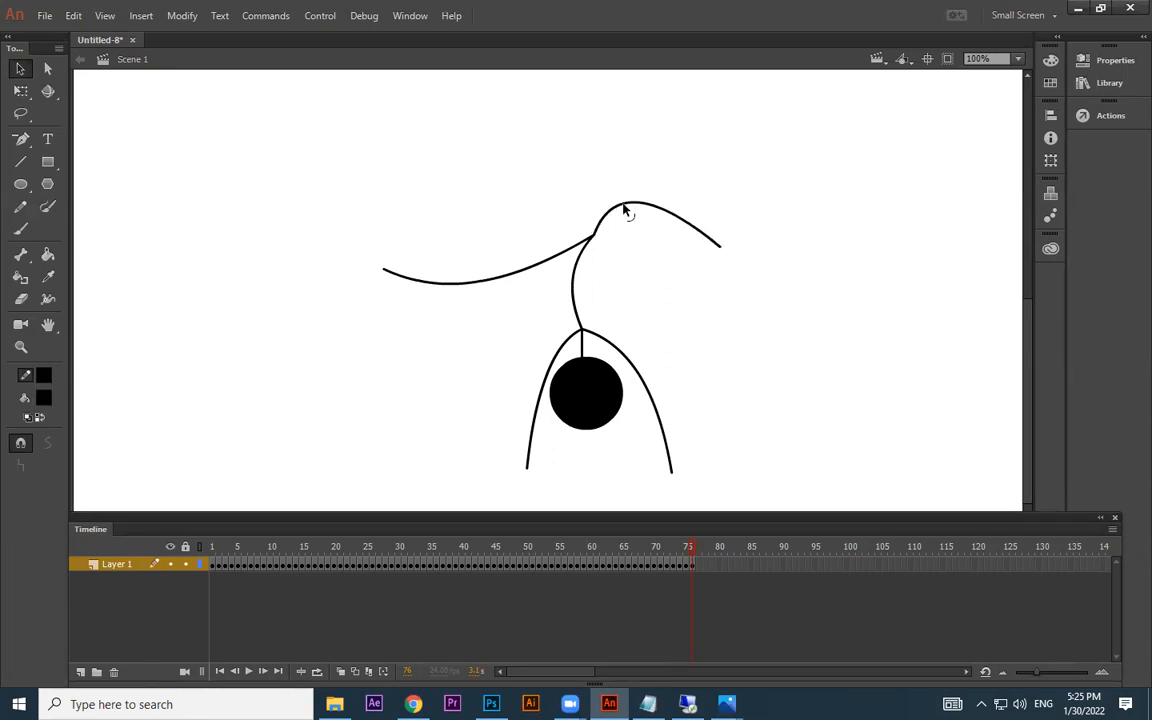
pyautogui.moveTo(388, 274)
pyautogui.mouseDown()
pyautogui.moveTo(387, 262)
pyautogui.moveTo(590, 126)
pyautogui.mouseUp()
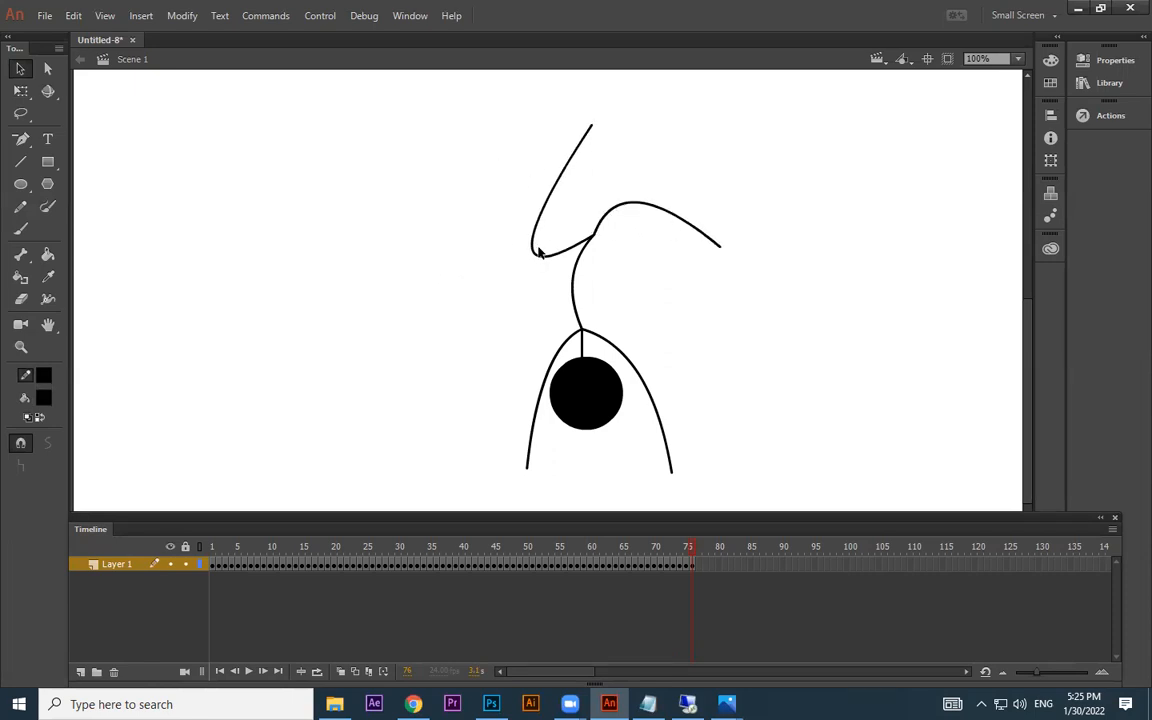
pyautogui.moveTo(535, 257); pyautogui.dragTo(552, 218)
pyautogui.moveTo(588, 130); pyautogui.dragTo(578, 125)
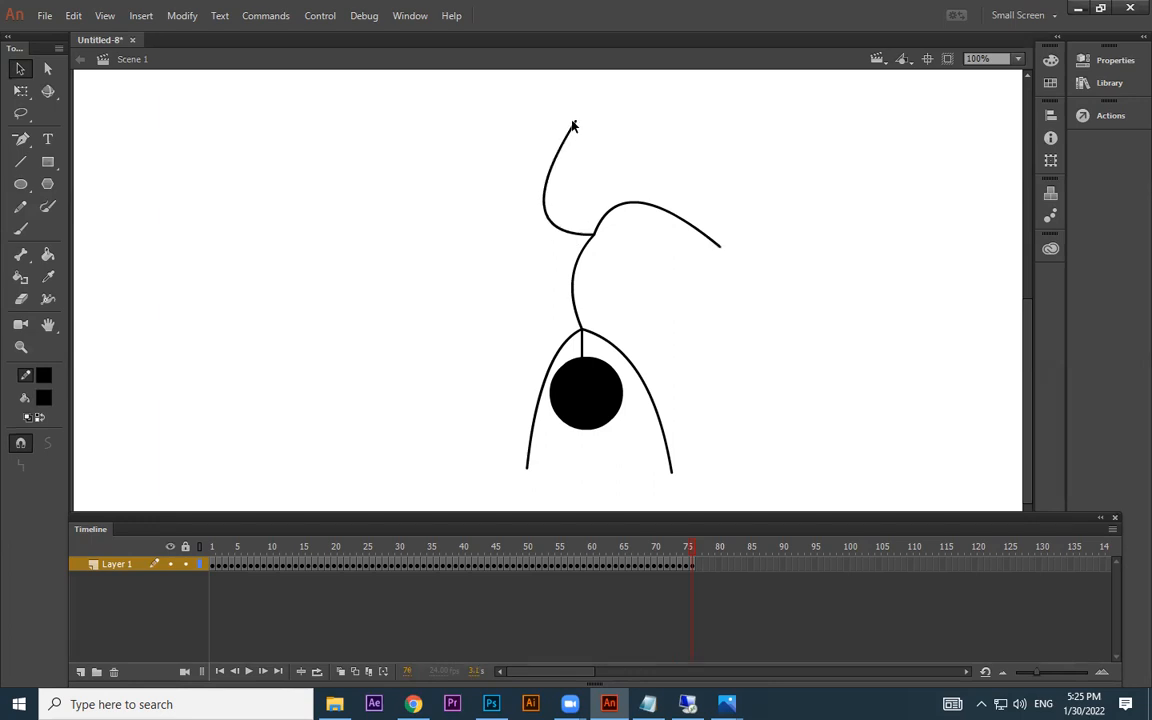
pyautogui.moveTo(576, 124); pyautogui.dragTo(576, 97)
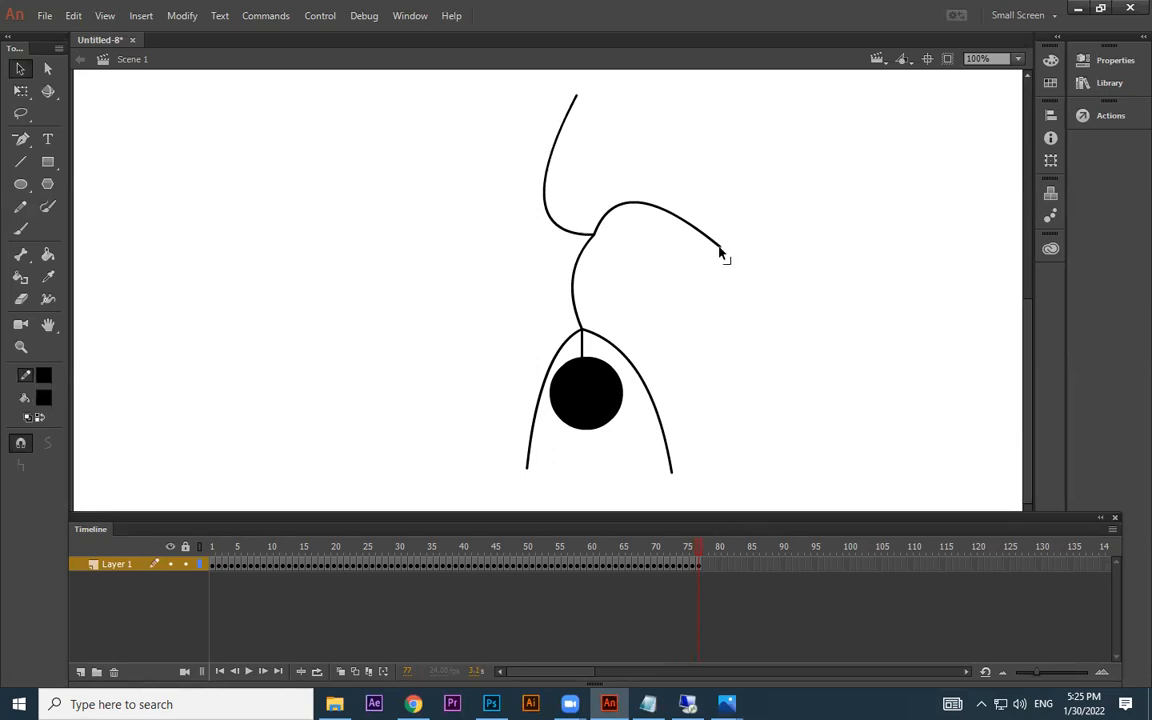
# - Swing the right-hand leg down toward the ground in frame 77 and nudge the right-hand arm's end slightly left
pyautogui.moveTo(719, 250); pyautogui.dragTo(741, 346)
pyautogui.moveTo(621, 226); pyautogui.dragTo(658, 285)
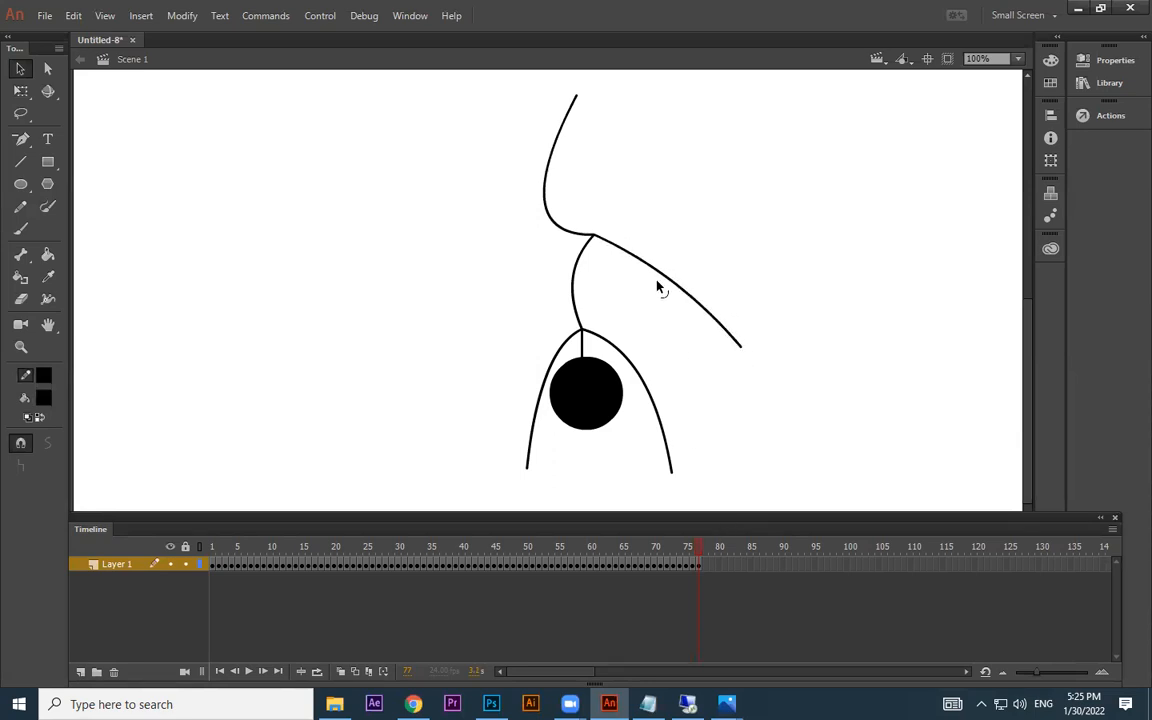
pyautogui.moveTo(743, 352); pyautogui.dragTo(734, 401)
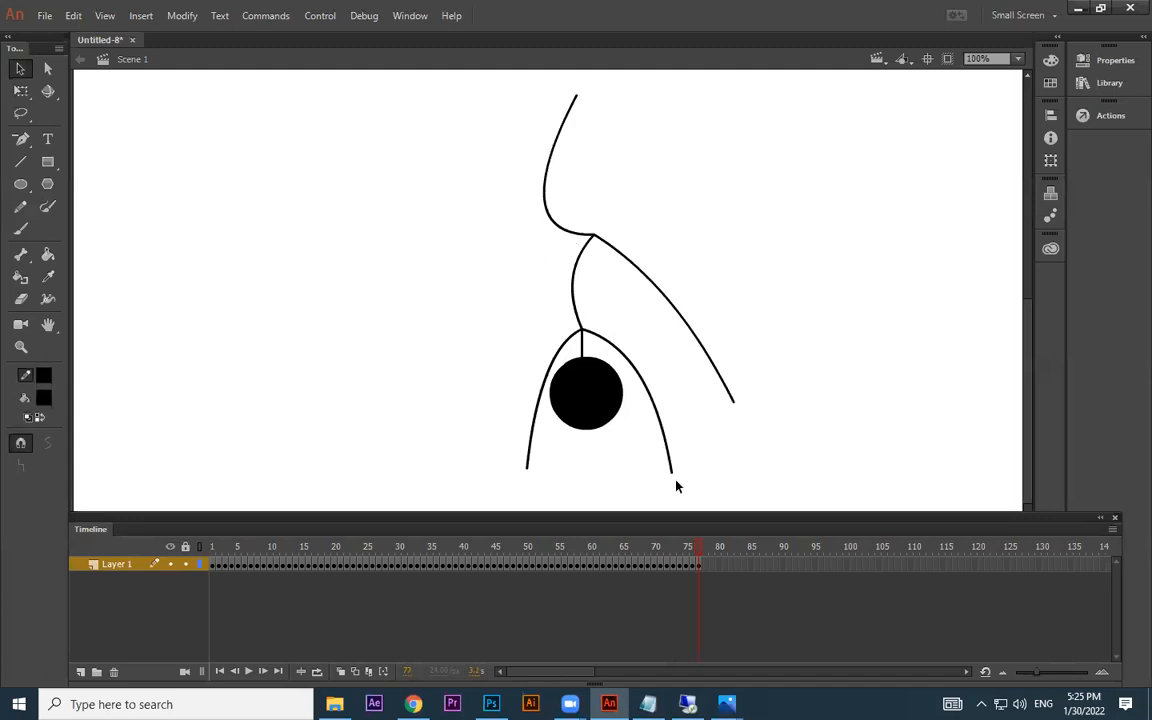
pyautogui.moveTo(668, 476); pyautogui.dragTo(662, 482)
# - Move the hip joint down to the right in frame 77 and swing the upright leg over to the right
pyautogui.moveTo(592, 238); pyautogui.dragTo(672, 280)
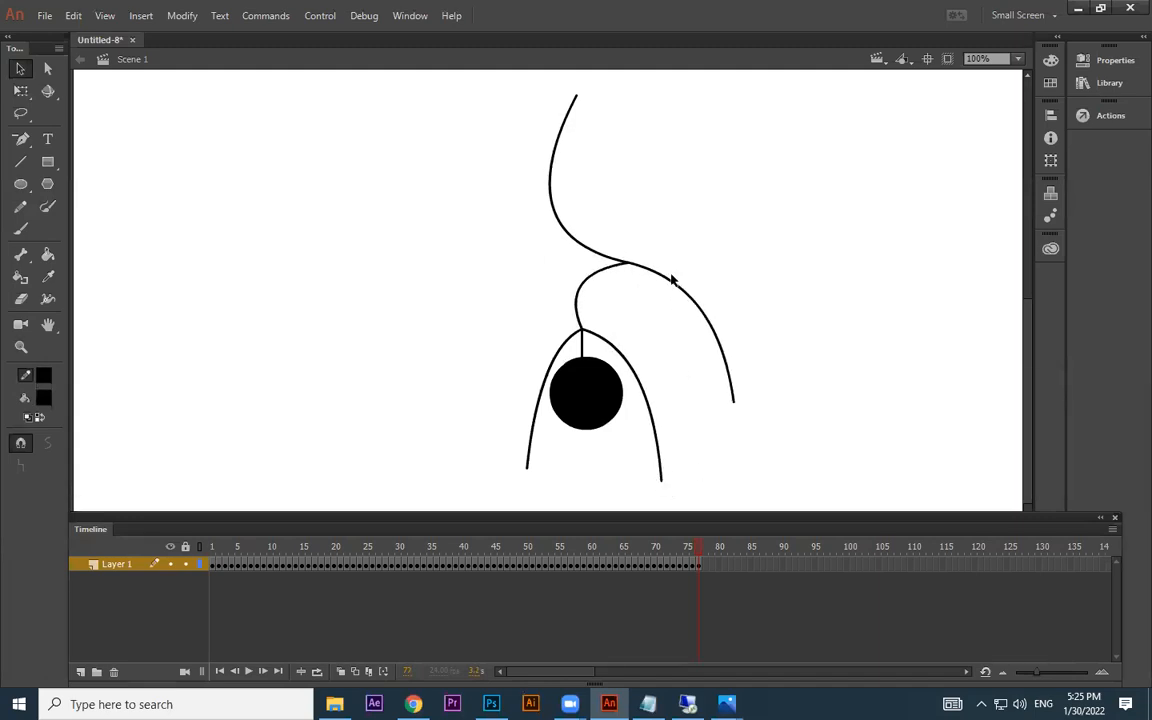
pyautogui.moveTo(557, 218); pyautogui.dragTo(603, 211)
pyautogui.moveTo(576, 101)
pyautogui.mouseDown()
pyautogui.moveTo(643, 100)
pyautogui.moveTo(627, 80)
pyautogui.moveTo(737, 126)
pyautogui.moveTo(745, 158)
pyautogui.moveTo(741, 136)
pyautogui.mouseUp()
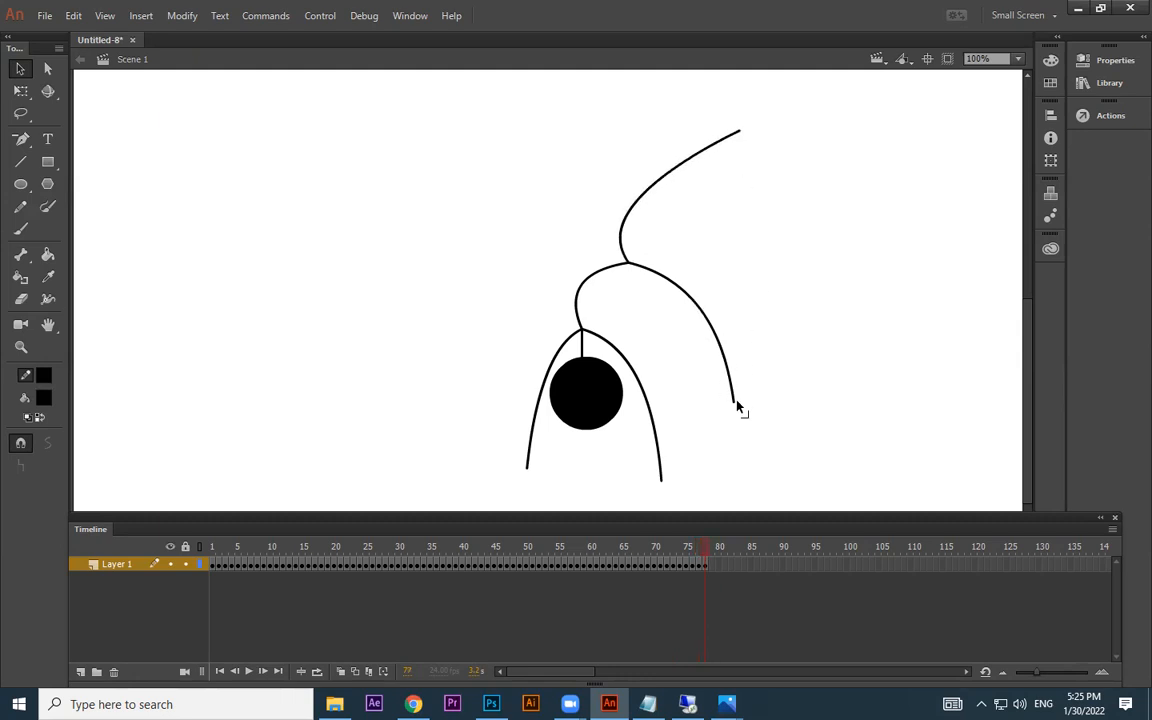
# - Plant the right-hand leg on the ground in frame 78, shift the hip right and arch the raised leg over to the right
pyautogui.moveTo(733, 408); pyautogui.dragTo(714, 485)
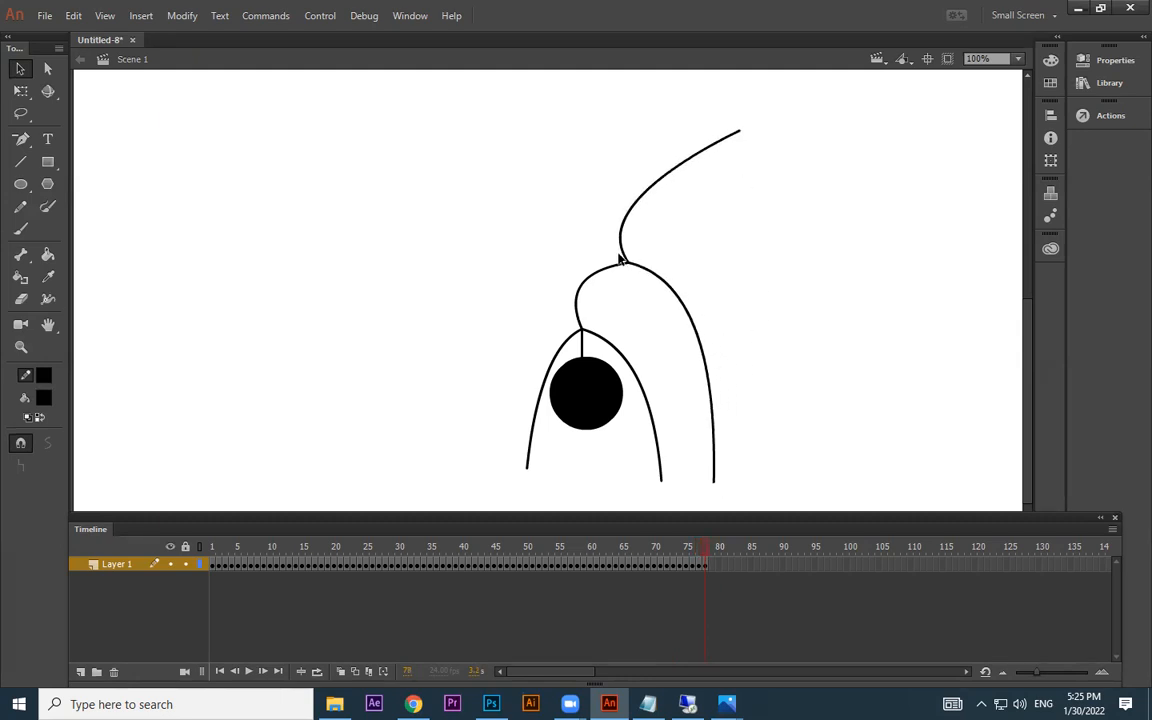
pyautogui.moveTo(628, 265); pyautogui.dragTo(708, 289)
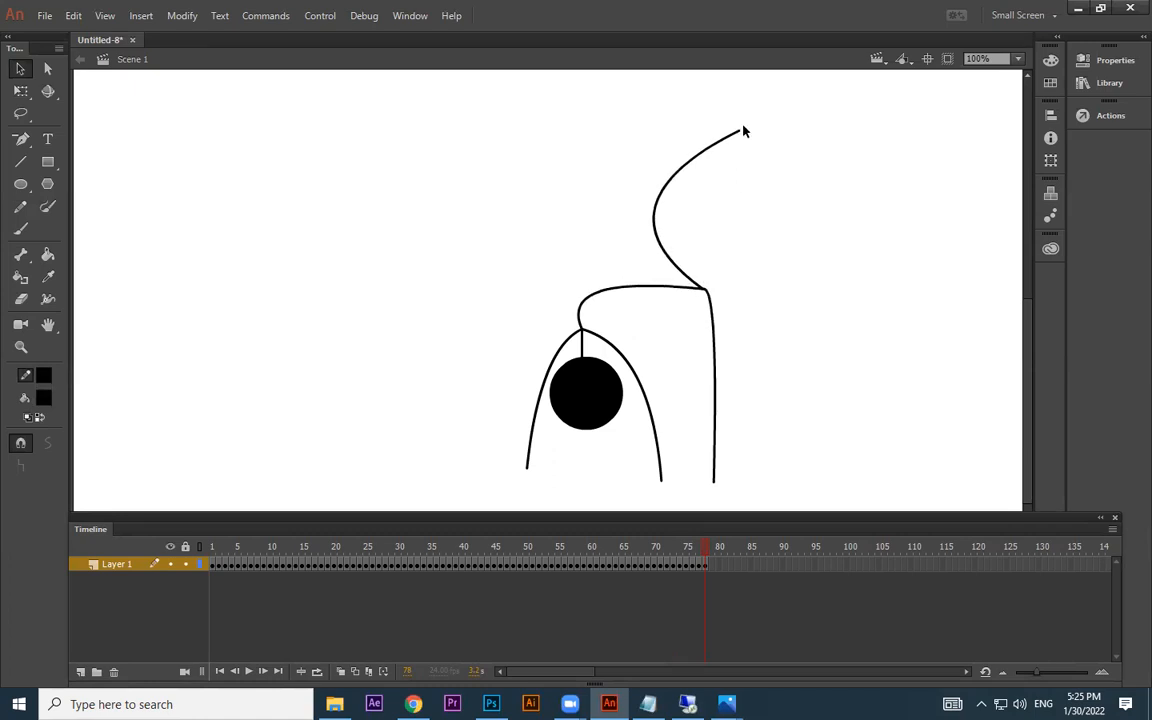
pyautogui.moveTo(739, 134)
pyautogui.mouseDown()
pyautogui.moveTo(823, 151)
pyautogui.moveTo(816, 196)
pyautogui.mouseUp()
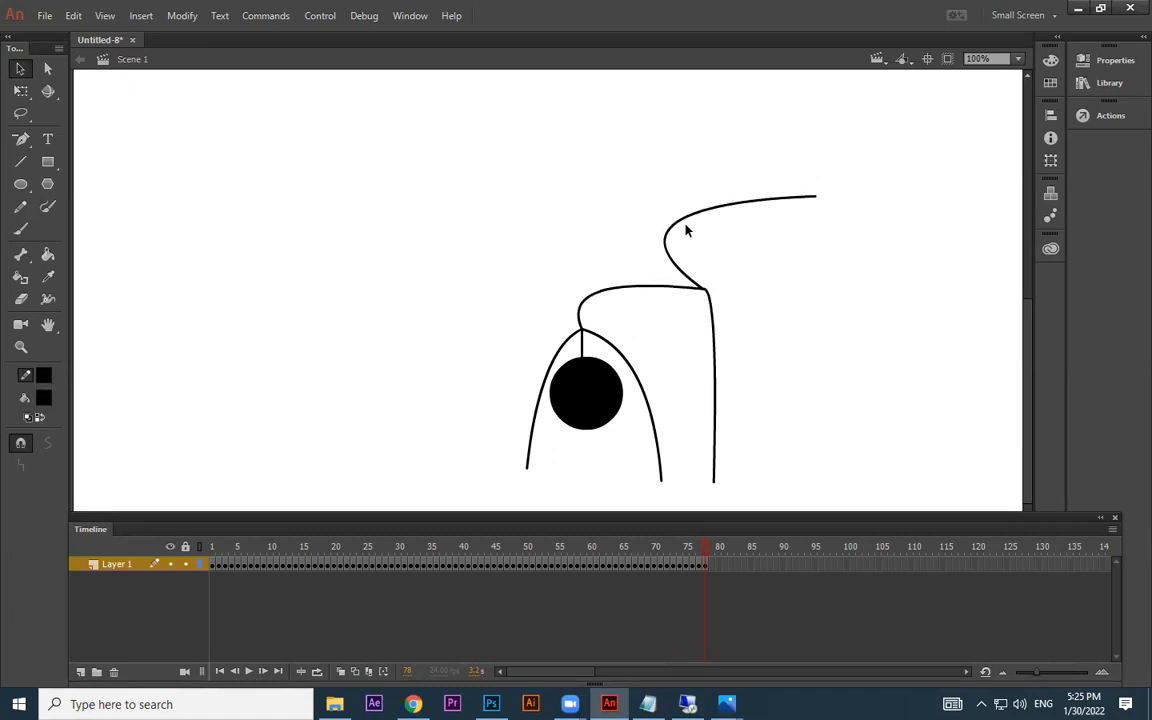
pyautogui.moveTo(672, 237); pyautogui.dragTo(745, 203)
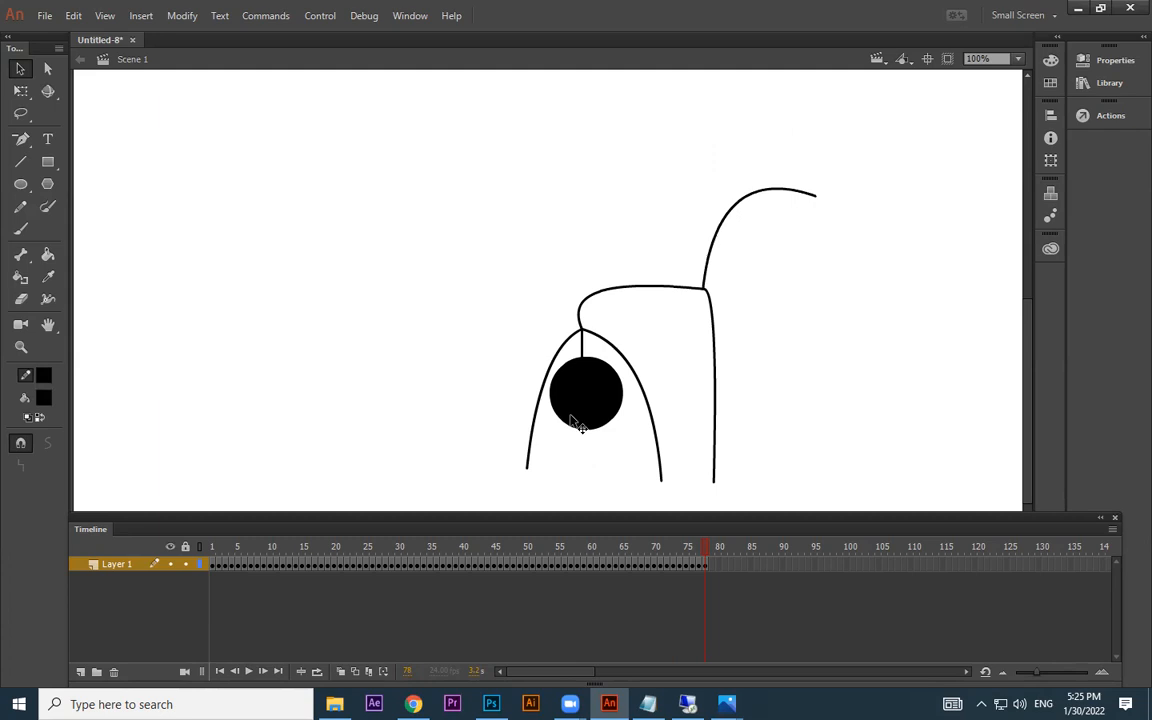
# - Raise the left-hand arm in frame 79, move the head and neck left, and pull the supporting arm's end left
pyautogui.moveTo(521, 459); pyautogui.dragTo(489, 334)
pyautogui.moveTo(457, 391); pyautogui.dragTo(473, 253)
pyautogui.moveTo(612, 420); pyautogui.dragTo(510, 383)
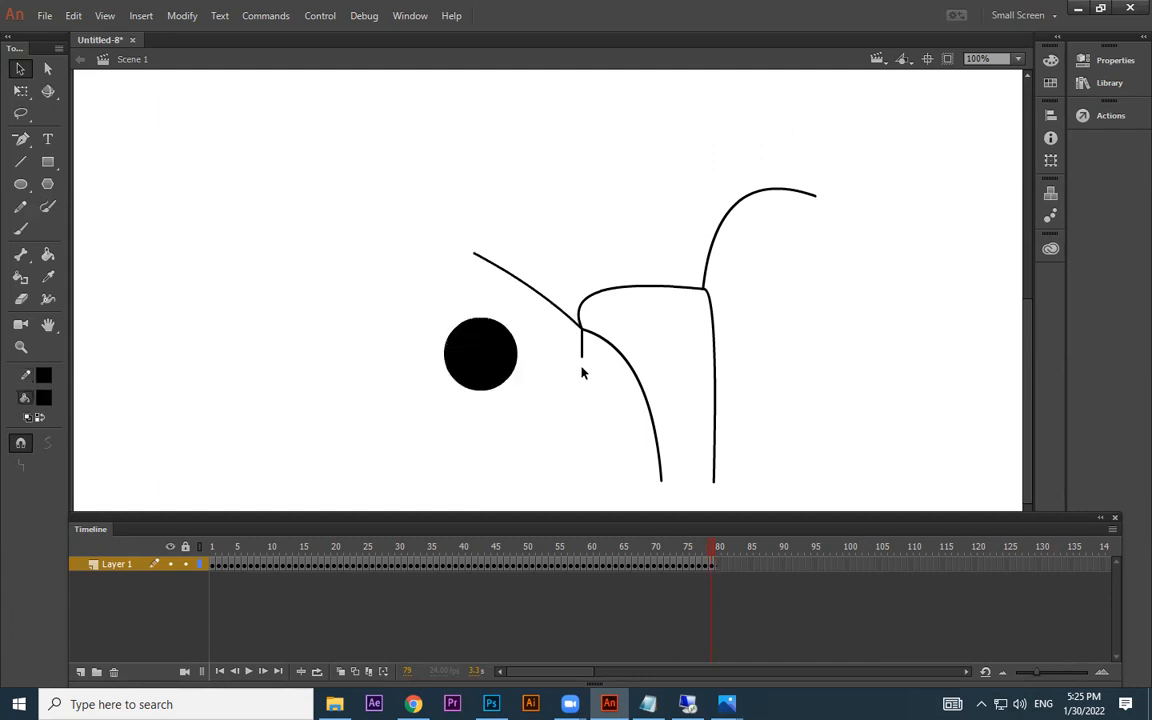
pyautogui.moveTo(581, 360); pyautogui.dragTo(530, 348)
pyautogui.moveTo(661, 481); pyautogui.dragTo(579, 465)
# - Add a keyframe at frame 80, arch the raised leg downward and raise the shoulder joint with a slightly arched torso
pyautogui.press('F6')
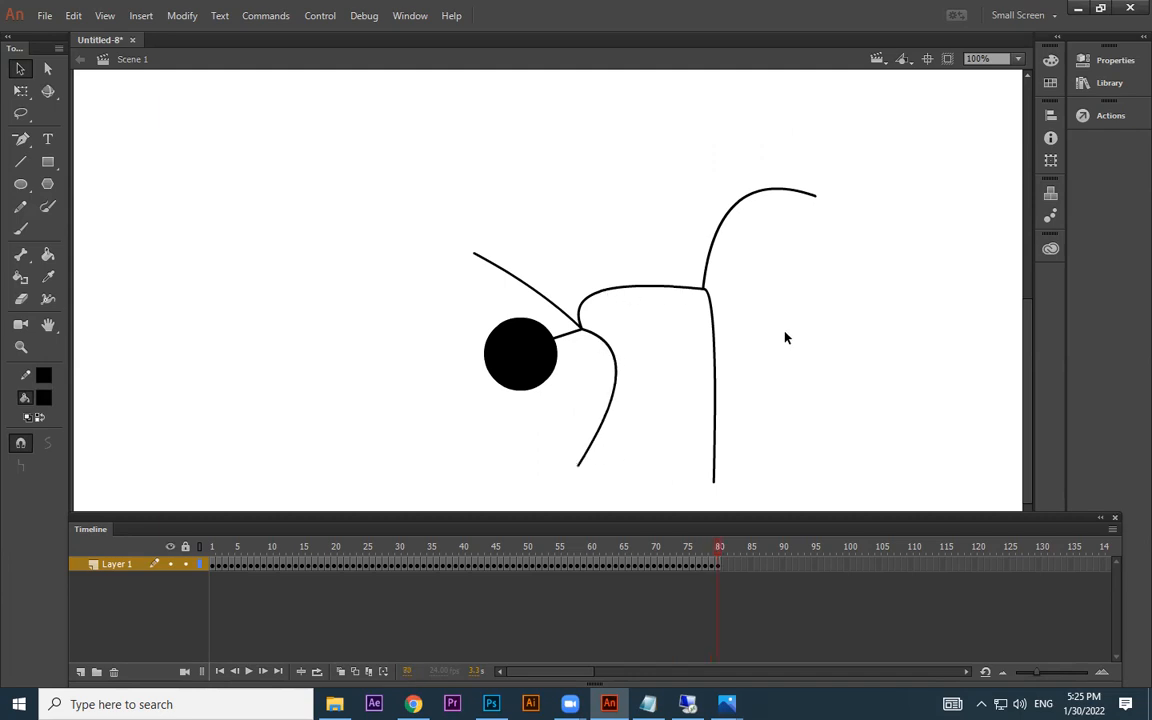
pyautogui.moveTo(815, 199); pyautogui.dragTo(850, 398)
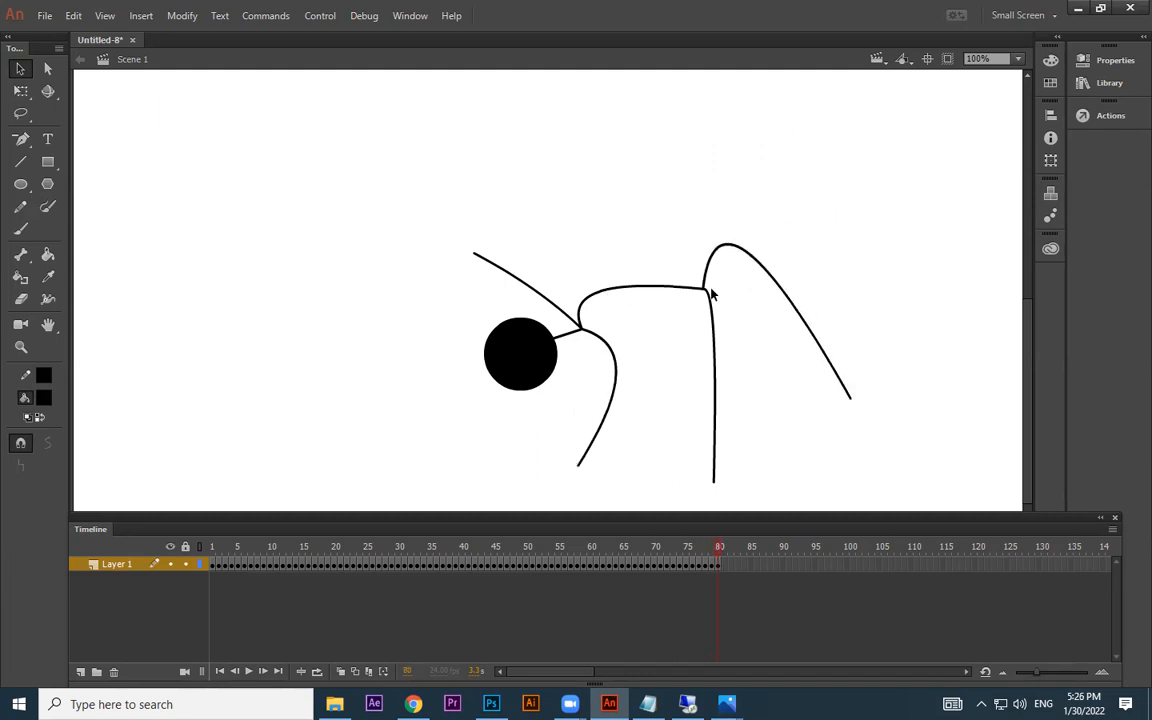
pyautogui.moveTo(727, 249); pyautogui.dragTo(784, 306)
pyautogui.moveTo(583, 333); pyautogui.dragTo(577, 289)
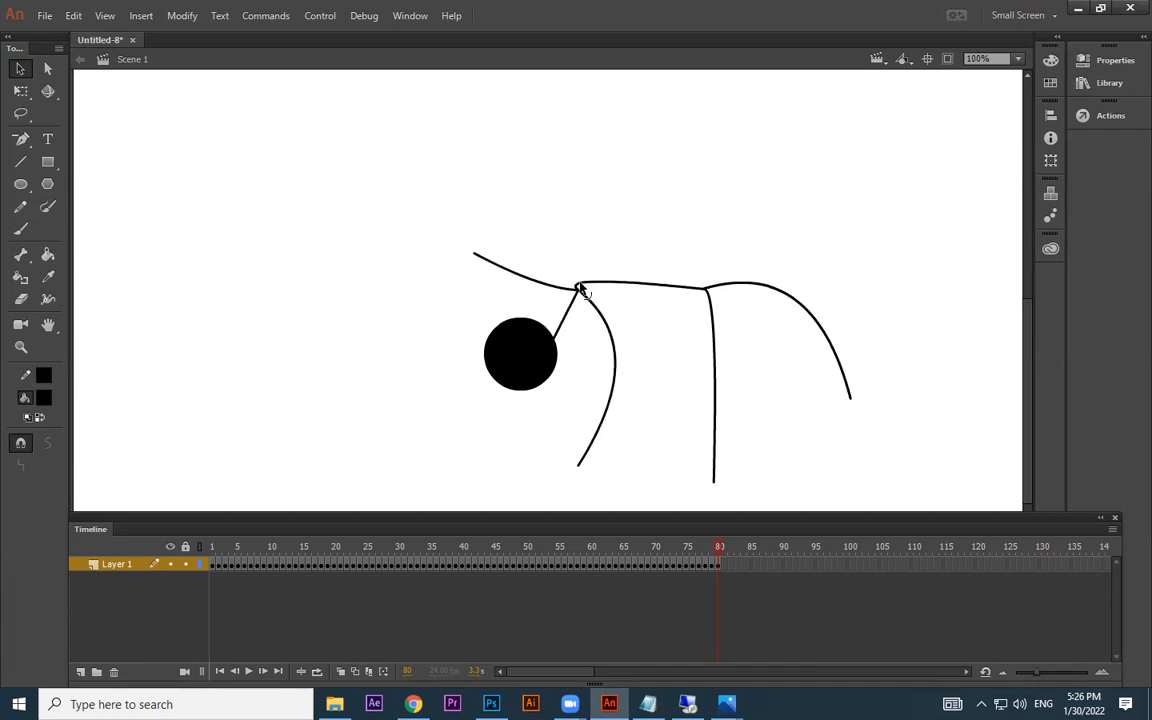
pyautogui.moveTo(650, 286); pyautogui.dragTo(659, 279)
# - Swing the left-hand arm up to the right in frame 80 and reattach the head on a neck pointing up to the left
pyautogui.moveTo(515, 355); pyautogui.dragTo(427, 383)
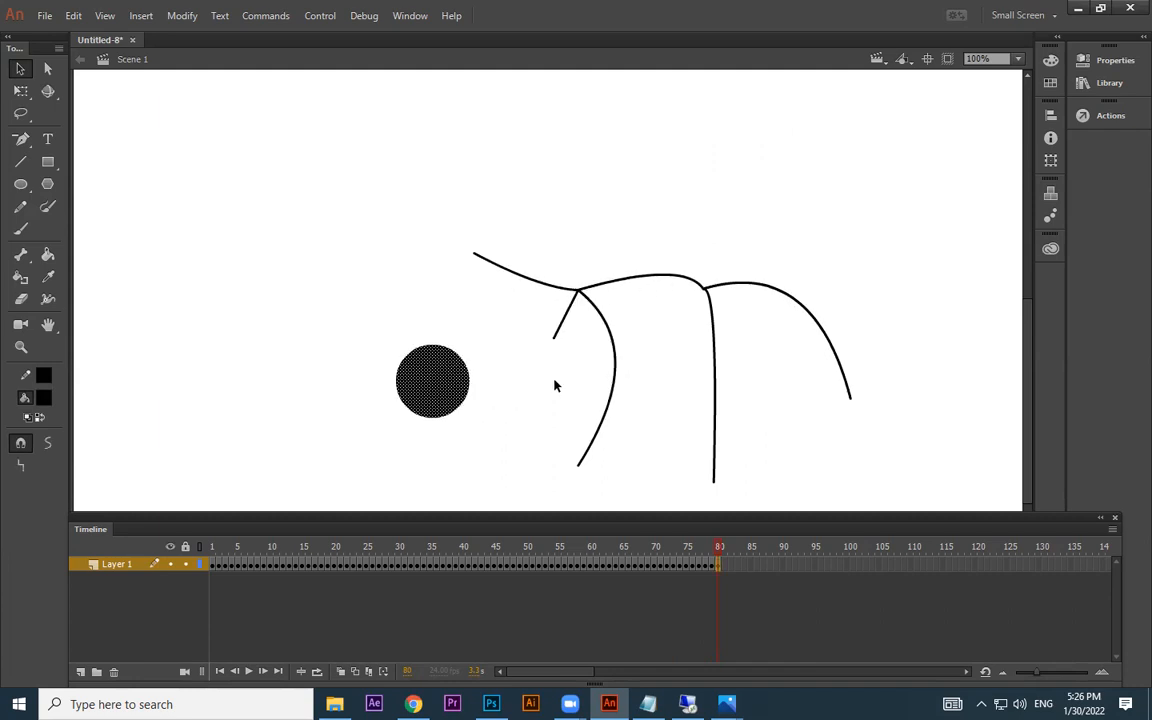
pyautogui.moveTo(476, 258); pyautogui.dragTo(652, 224)
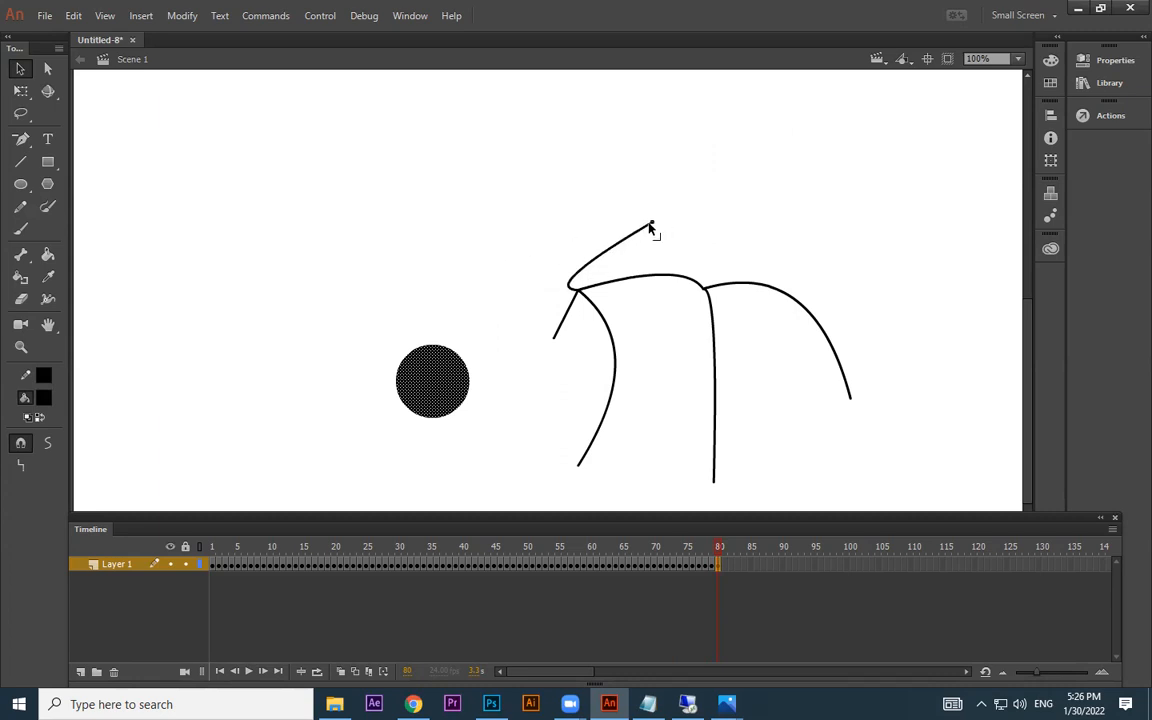
pyautogui.moveTo(586, 281); pyautogui.dragTo(606, 253)
pyautogui.moveTo(553, 340); pyautogui.dragTo(556, 272)
pyautogui.moveTo(445, 383); pyautogui.dragTo(542, 250)
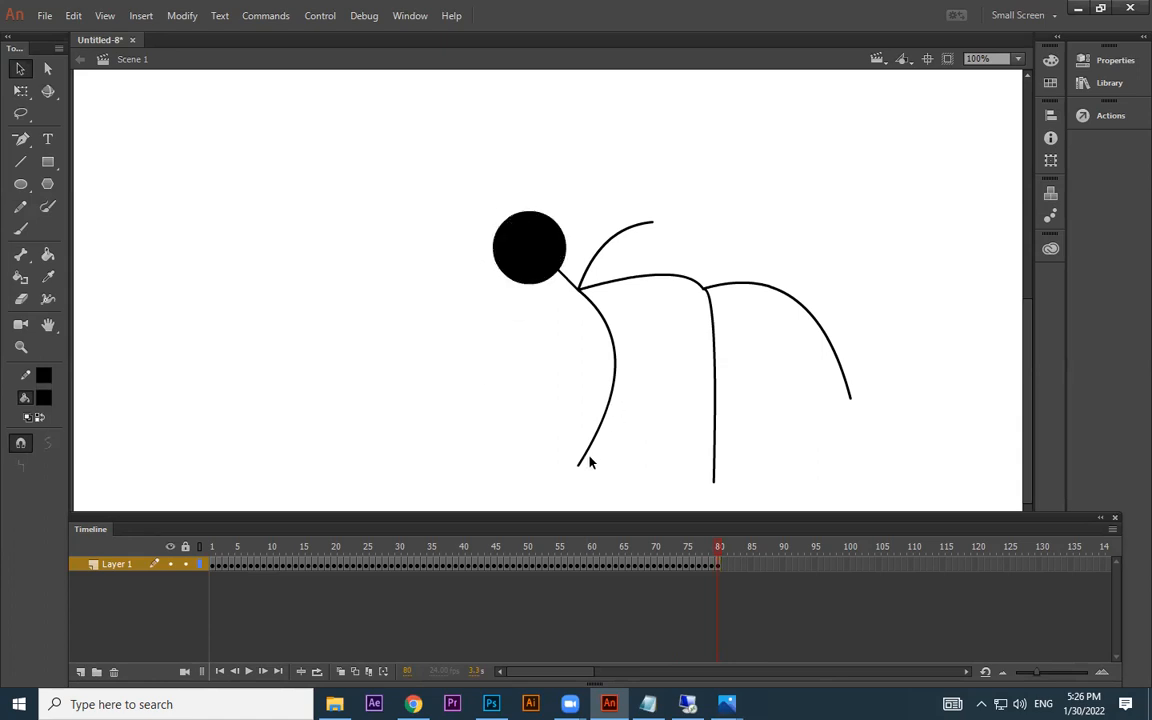
# - Shorten the hanging arm in frame 80, swing its end to the left, and raise the shoulder joint so the neck lies level with the head
pyautogui.moveTo(540, 395); pyautogui.dragTo(628, 482)
pyautogui.press('Delete')
pyautogui.moveTo(613, 396); pyautogui.dragTo(505, 349)
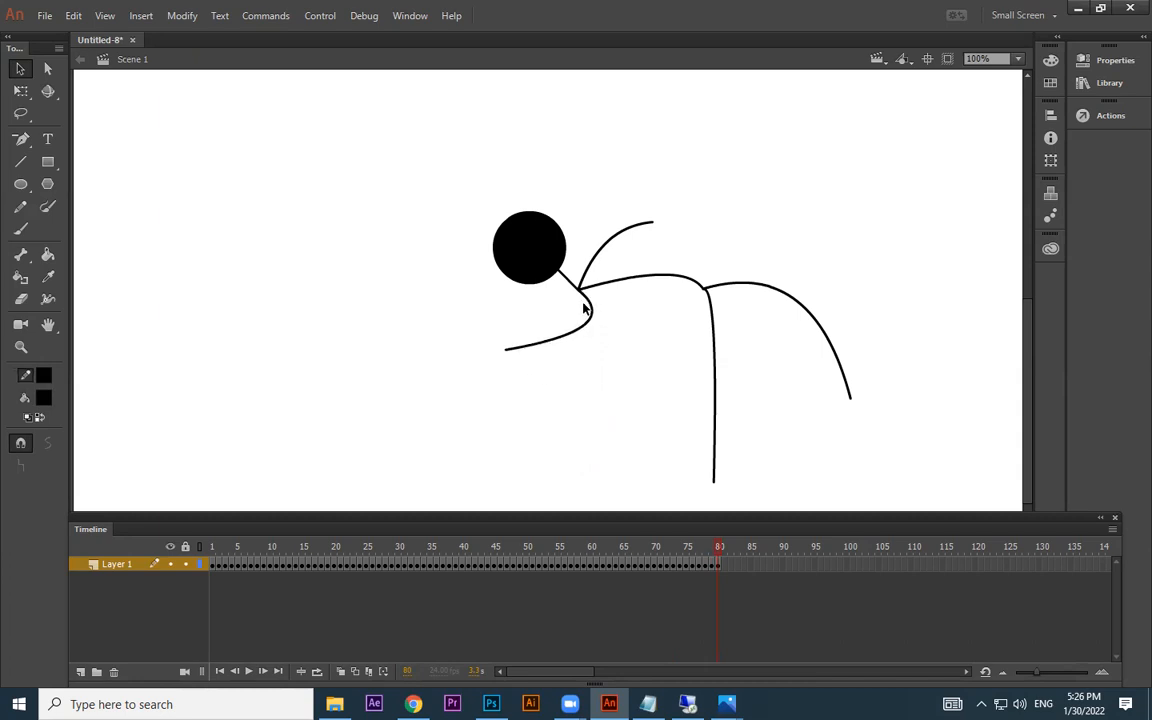
pyautogui.moveTo(584, 291)
pyautogui.mouseDown()
pyautogui.moveTo(586, 272)
pyautogui.moveTo(540, 262)
pyautogui.mouseUp()
pyautogui.click(752, 362)
pyautogui.moveTo(704, 289); pyautogui.dragTo(709, 290)
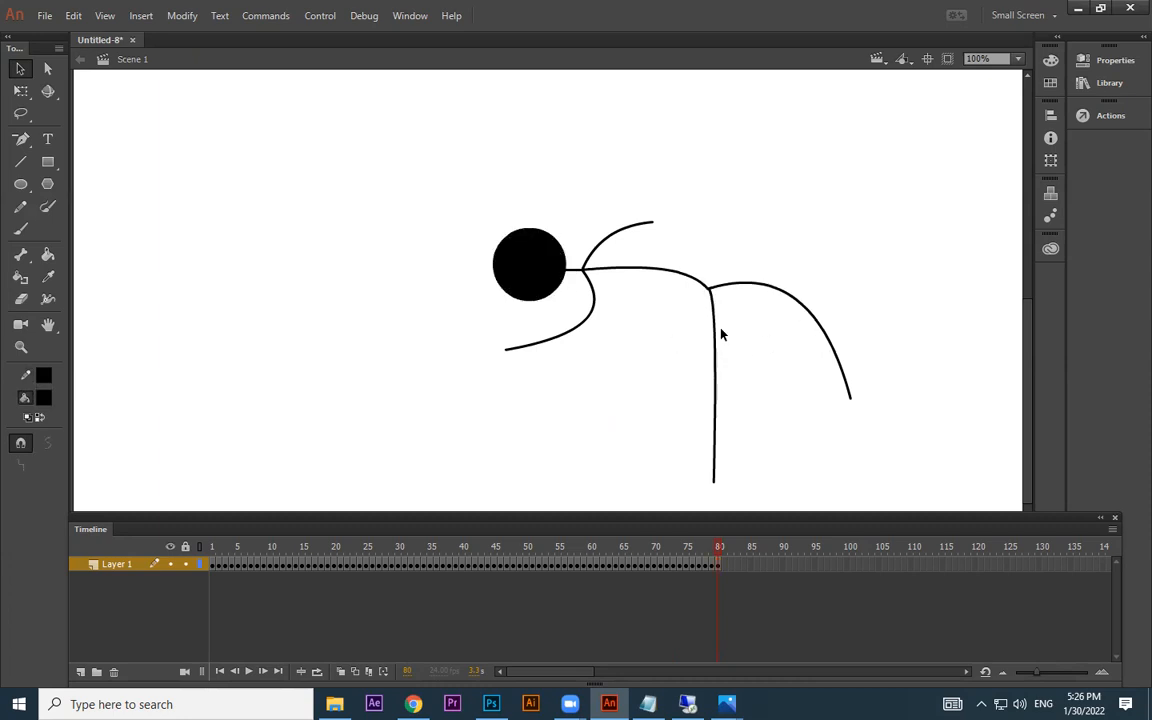
# - Add a keyframe at frame 81, move the head aside, raise the shoulder joint to the upper right and point the neck up to the left
pyautogui.press('F6')
pyautogui.moveTo(650, 224); pyautogui.dragTo(716, 201)
pyautogui.moveTo(527, 268); pyautogui.dragTo(442, 254)
pyautogui.click(581, 227)
pyautogui.moveTo(587, 267)
pyautogui.mouseDown()
pyautogui.moveTo(625, 239)
pyautogui.moveTo(654, 237)
pyautogui.moveTo(627, 245)
pyautogui.mouseUp()
pyautogui.moveTo(686, 209); pyautogui.dragTo(733, 178)
pyautogui.moveTo(623, 256); pyautogui.dragTo(652, 200)
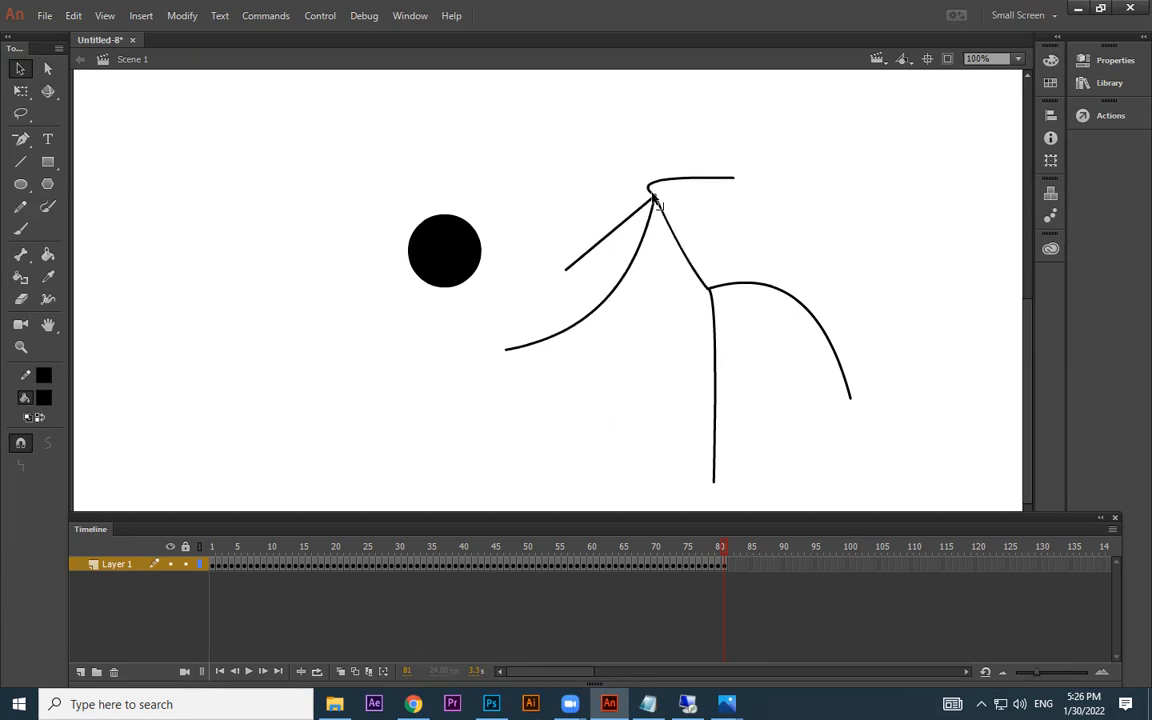
pyautogui.moveTo(566, 275); pyautogui.dragTo(612, 183)
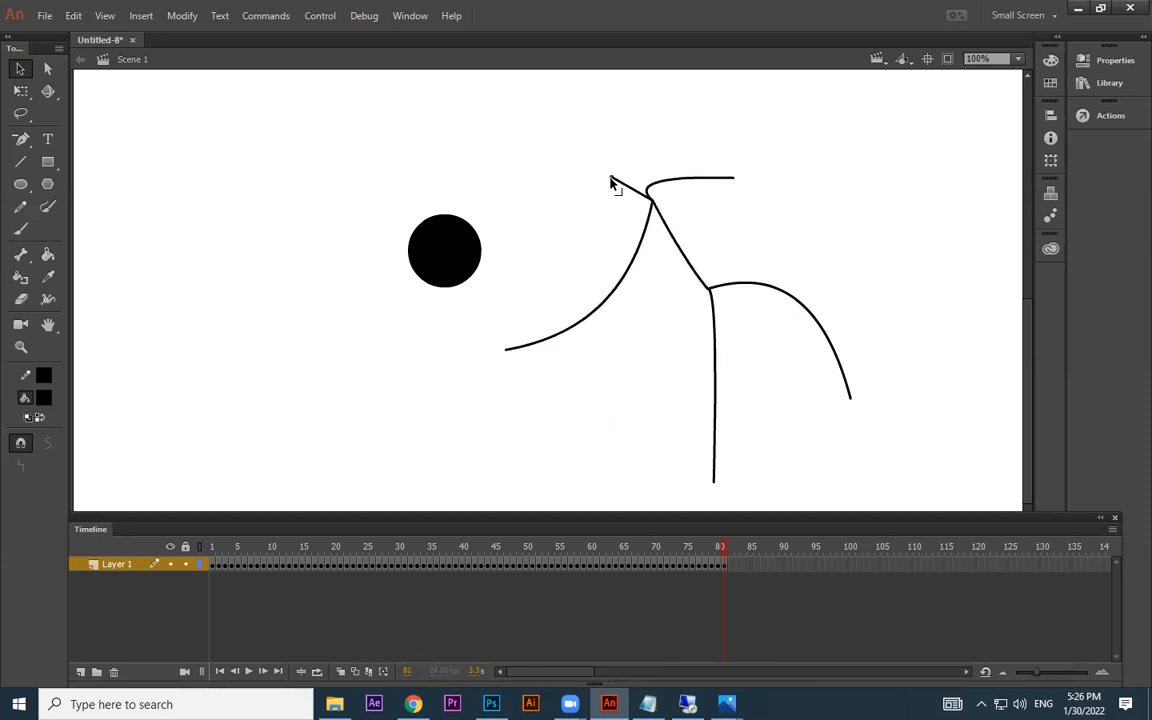
# - Arch both arms outward from the shoulder in frame 81 with their ends hanging down, and reattach the head to the neck
pyautogui.moveTo(506, 352); pyautogui.dragTo(651, 329)
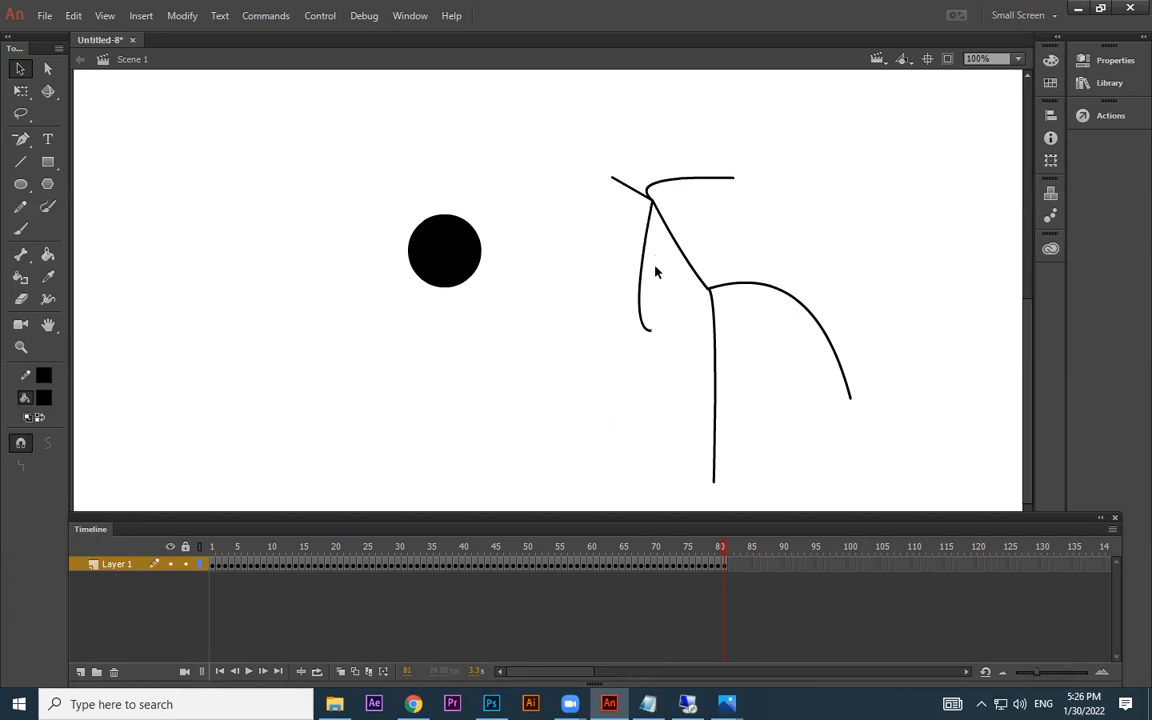
pyautogui.moveTo(646, 262)
pyautogui.mouseDown()
pyautogui.moveTo(625, 232)
pyautogui.moveTo(614, 255)
pyautogui.mouseUp()
pyautogui.moveTo(735, 182); pyautogui.dragTo(788, 240)
pyautogui.moveTo(732, 209); pyautogui.dragTo(746, 189)
pyautogui.moveTo(614, 179); pyautogui.dragTo(634, 180)
pyautogui.moveTo(469, 249); pyautogui.dragTo(645, 158)
pyautogui.click(864, 222)
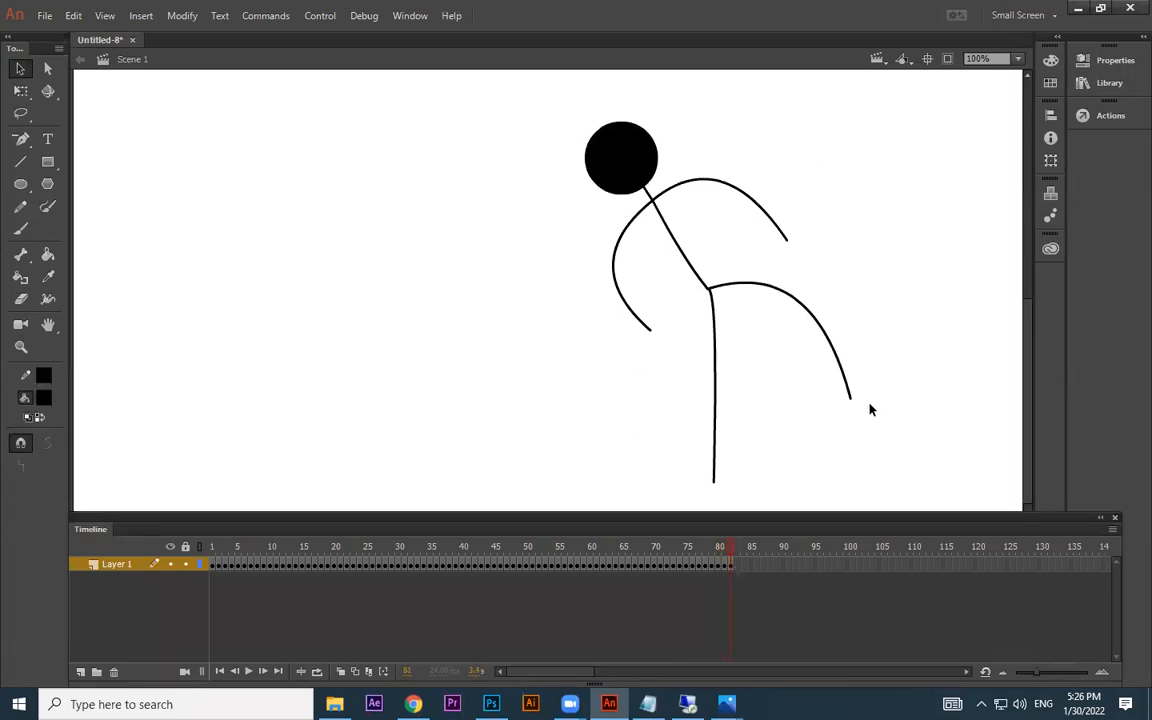
# - Plant the raised leg on the ground in frame 82 and join both legs at a lower hip point midway between the feet
pyautogui.moveTo(853, 402); pyautogui.dragTo(824, 482)
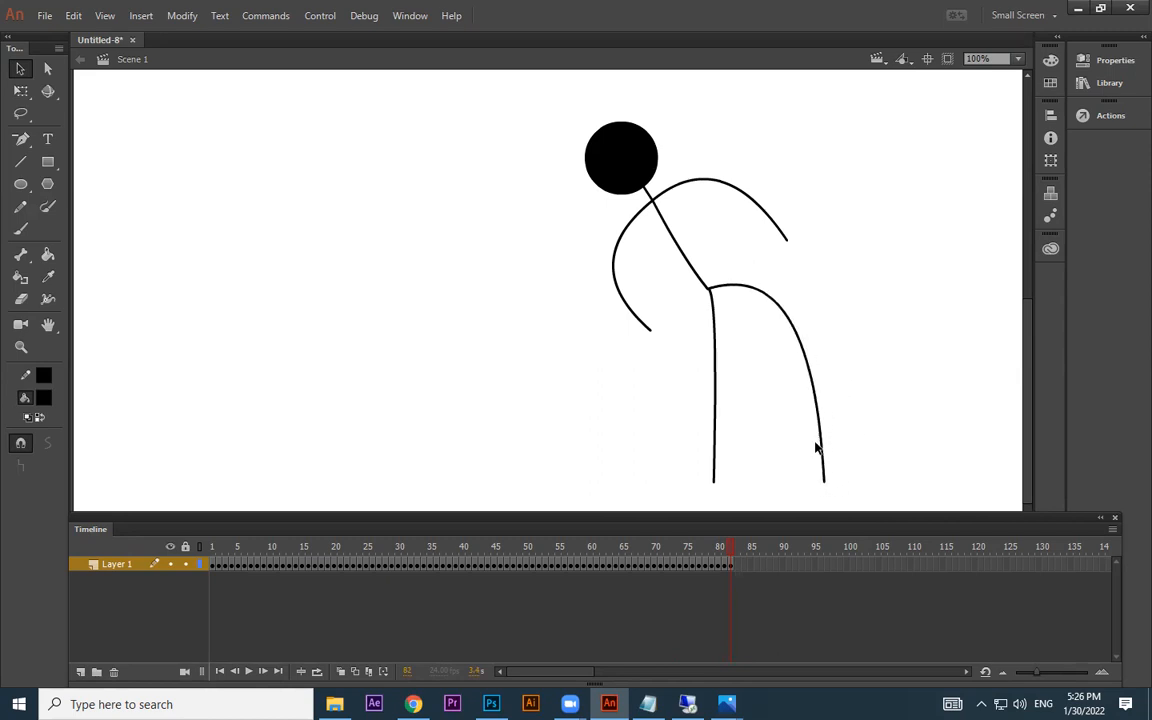
pyautogui.moveTo(707, 288); pyautogui.dragTo(704, 323)
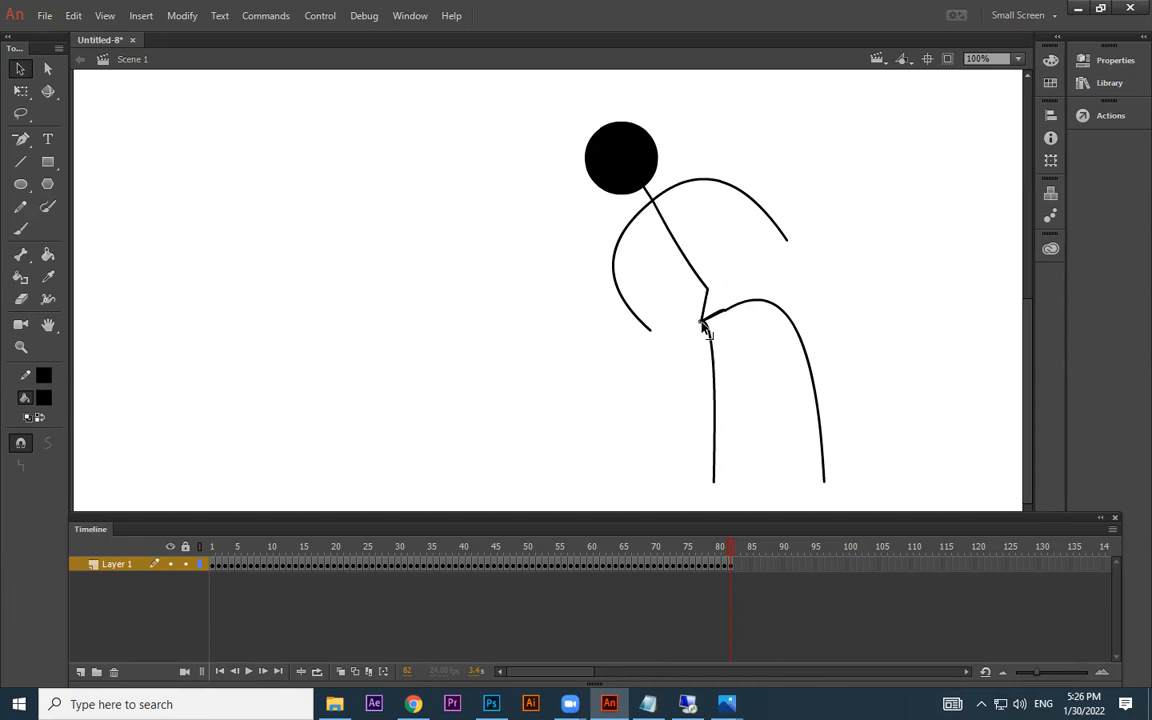
pyautogui.moveTo(749, 285); pyautogui.dragTo(681, 336)
pyautogui.press('Delete')
pyautogui.moveTo(751, 302)
pyautogui.mouseDown()
pyautogui.moveTo(800, 288)
pyautogui.moveTo(806, 322)
pyautogui.moveTo(779, 342)
pyautogui.moveTo(767, 327)
pyautogui.moveTo(782, 327)
pyautogui.moveTo(766, 327)
pyautogui.mouseUp()
pyautogui.press('Delete')
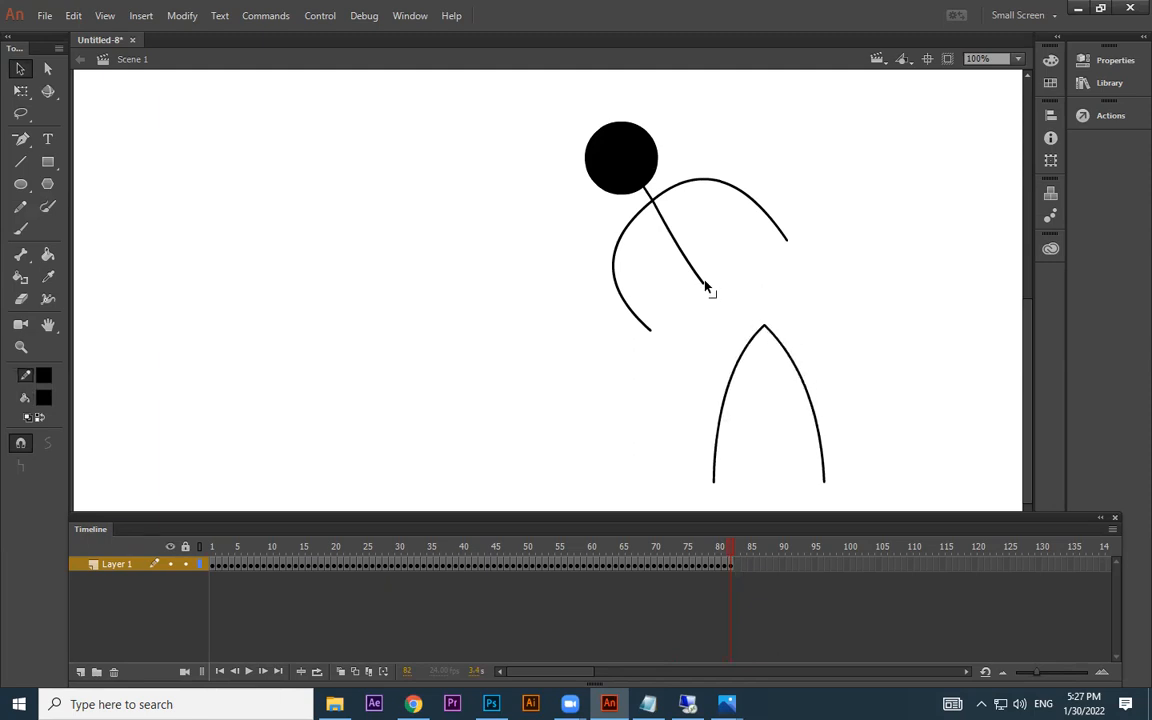
# - Move the head clear to the upper right in frame 82 and trim off the outer ends of both arms
pyautogui.moveTo(705, 286); pyautogui.dragTo(766, 329)
pyautogui.hotkey('ctrl', 'z')
pyautogui.moveTo(636, 172); pyautogui.dragTo(861, 133)
pyautogui.click(882, 191)
pyautogui.moveTo(720, 162); pyautogui.dragTo(797, 244)
pyautogui.press('Delete')
pyautogui.moveTo(571, 244); pyautogui.dragTo(650, 355)
pyautogui.press('Delete')
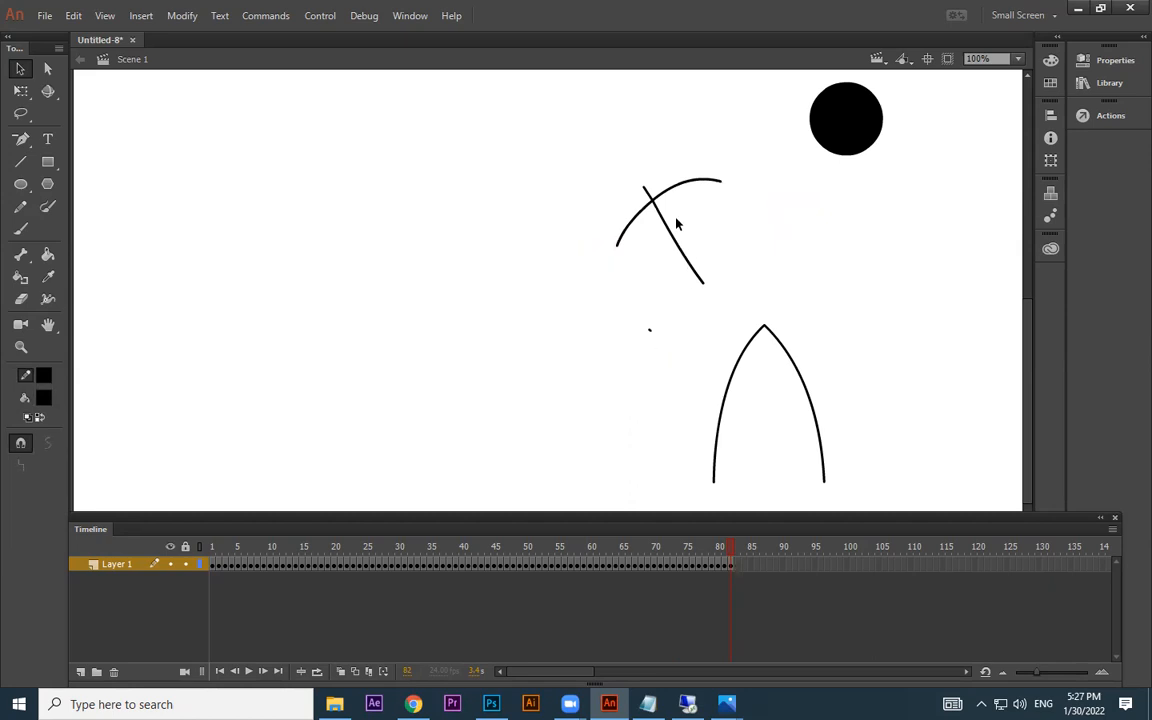
pyautogui.moveTo(679, 303); pyautogui.dragTo(609, 355)
pyautogui.press('Delete')
# - Connect the torso to the hip in frame 82, spread both arms sideways from the shoulder, and set the head on an upright neck
pyautogui.moveTo(703, 286); pyautogui.dragTo(766, 332)
pyautogui.moveTo(652, 205); pyautogui.dragTo(744, 235)
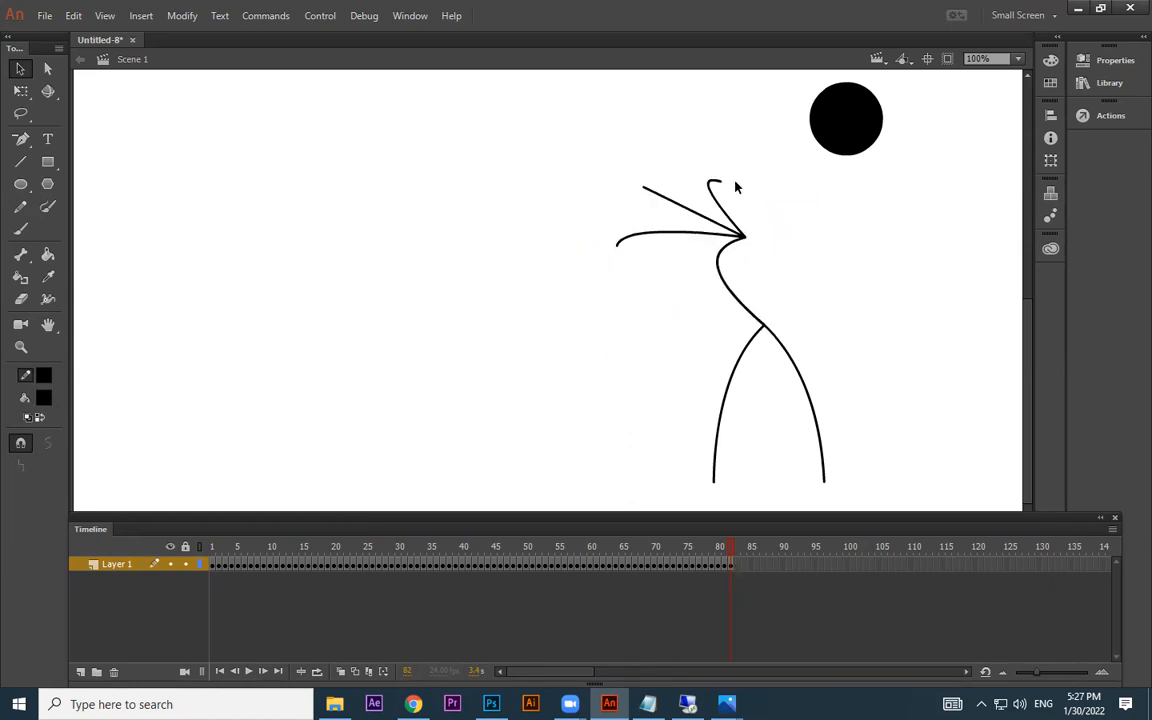
pyautogui.moveTo(718, 186); pyautogui.dragTo(834, 222)
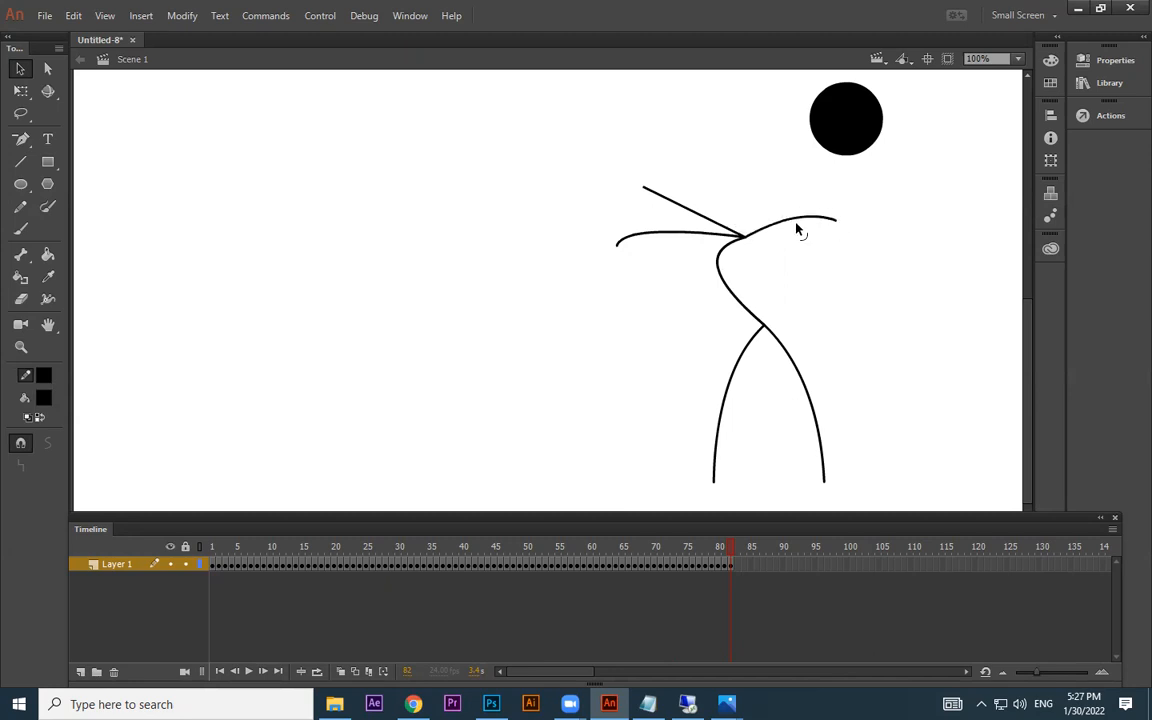
pyautogui.moveTo(748, 240); pyautogui.dragTo(728, 218)
pyautogui.moveTo(645, 190)
pyautogui.mouseDown()
pyautogui.moveTo(716, 203)
pyautogui.moveTo(730, 193)
pyautogui.mouseUp()
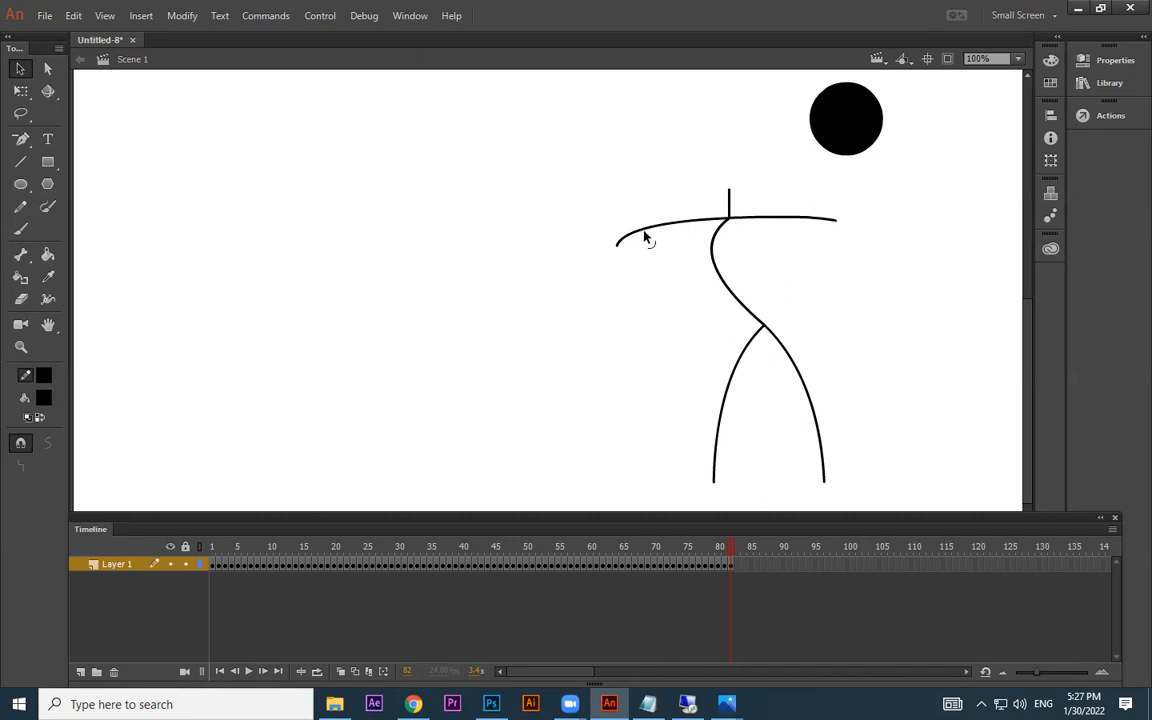
pyautogui.moveTo(645, 237); pyautogui.dragTo(646, 239)
pyautogui.moveTo(856, 134); pyautogui.dragTo(740, 173)
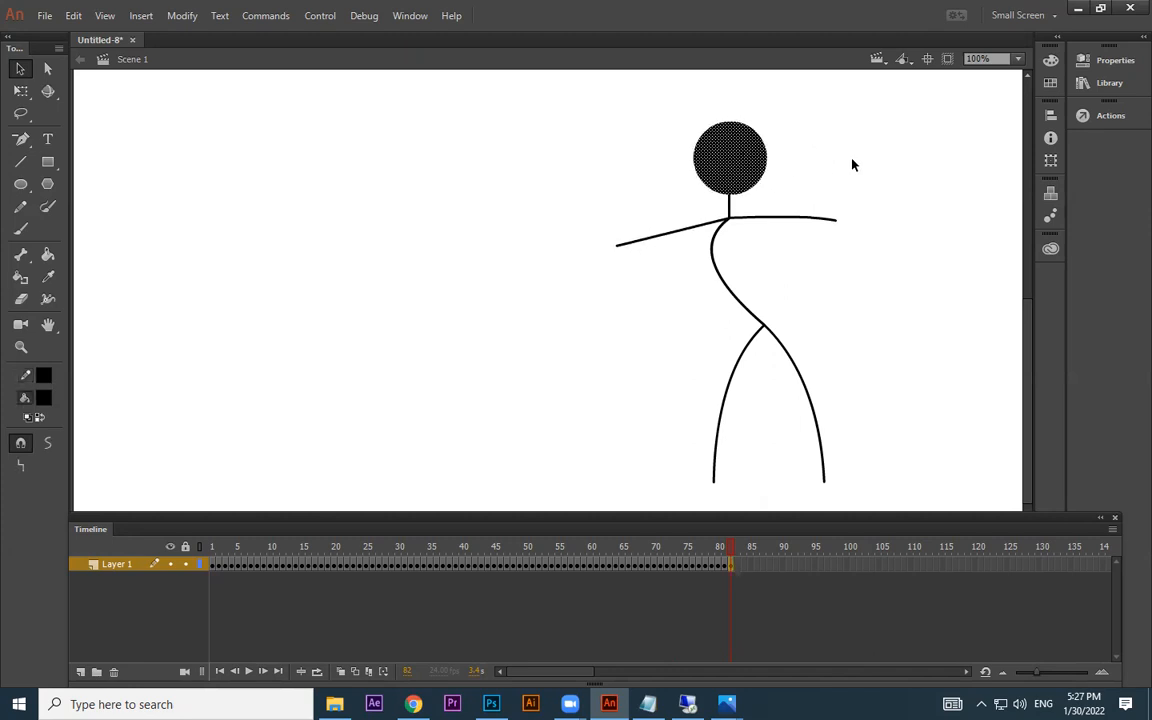
# - Deepen the torso's leftward curve near the hip, and bow the left-hand leg to the right in frame 83
pyautogui.click(852, 165)
pyautogui.moveTo(708, 257); pyautogui.dragTo(720, 279)
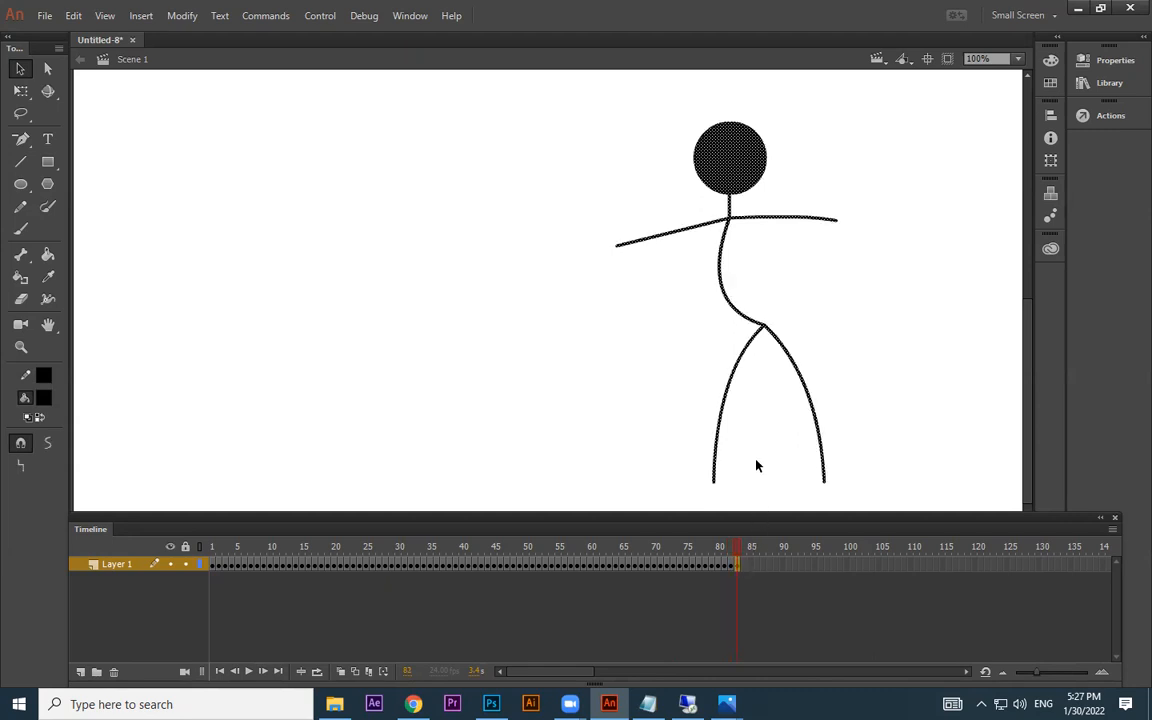
pyautogui.moveTo(722, 414); pyautogui.dragTo(752, 405)
# - Add a keyframe at frame 84, bulge the torso to the right and arch the right-hand arm upward
pyautogui.press('F6')
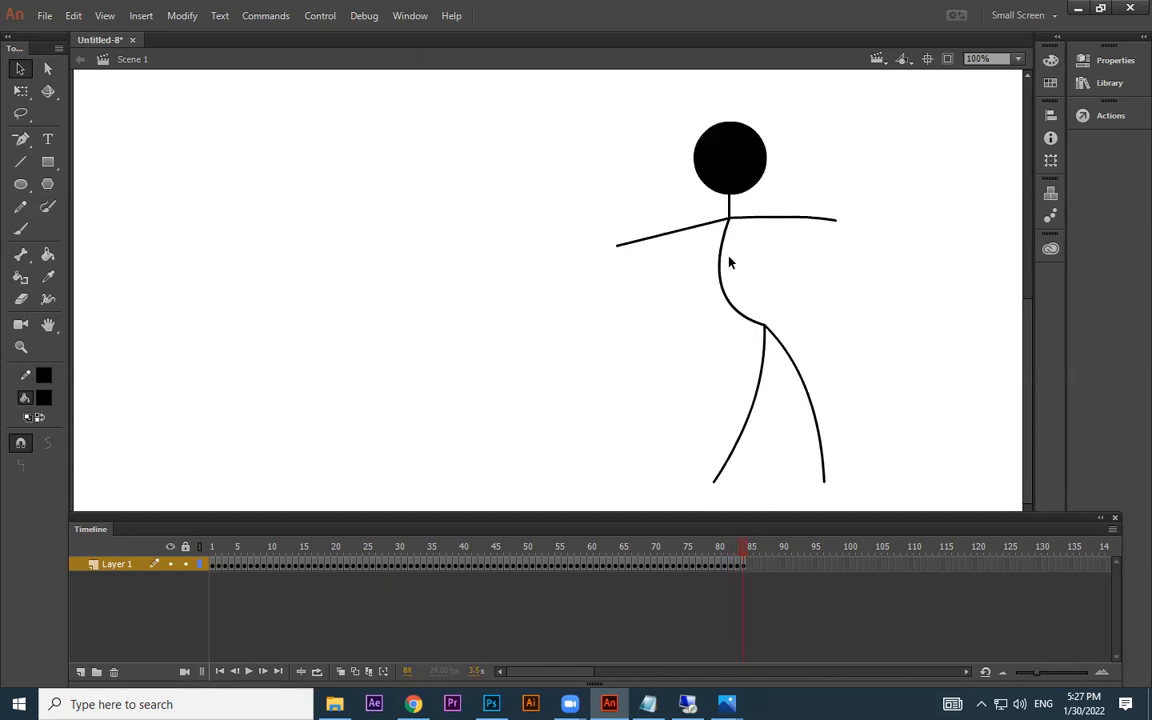
pyautogui.moveTo(722, 283); pyautogui.dragTo(776, 282)
pyautogui.moveTo(800, 221); pyautogui.dragTo(796, 186)
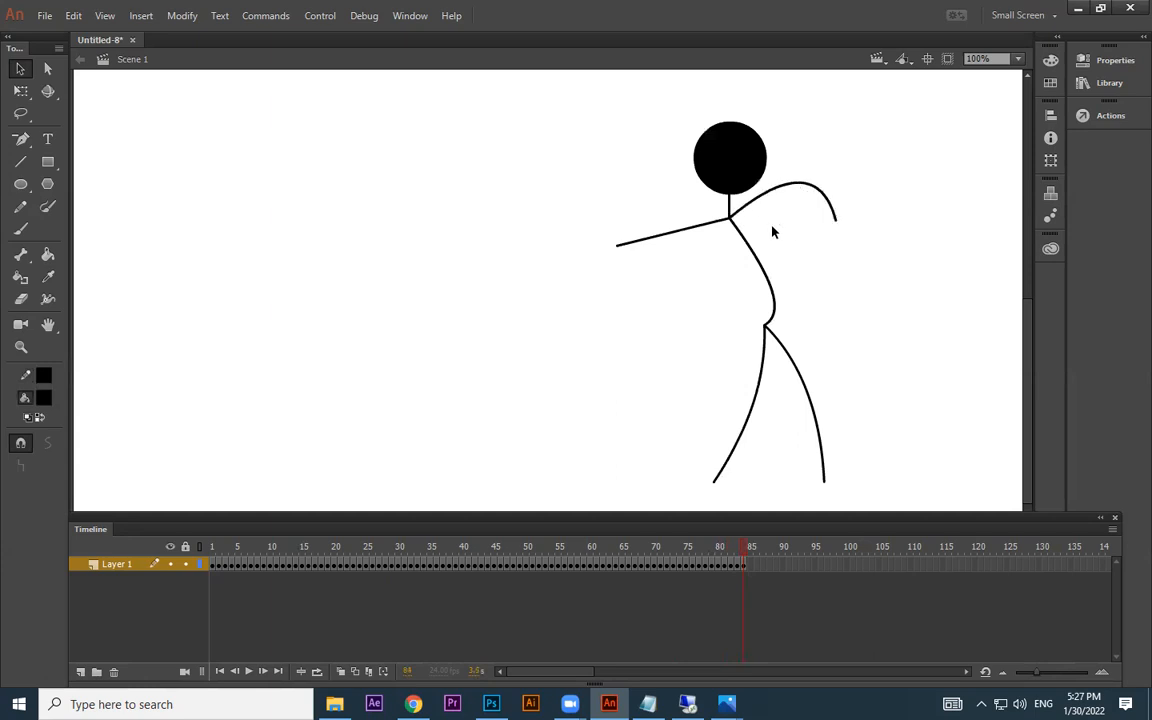
# - Add keyframes up to frame 88, straightening the torso and bending first the right-hand arm and finally the left-hand arm into downward curves
pyautogui.press('F6')
pyautogui.moveTo(663, 240); pyautogui.dragTo(668, 194)
pyautogui.moveTo(775, 313); pyautogui.dragTo(765, 325)
pyautogui.moveTo(836, 220); pyautogui.dragTo(795, 185)
pyautogui.hotkey('ctrl', 'z')
pyautogui.moveTo(836, 220); pyautogui.dragTo(815, 246)
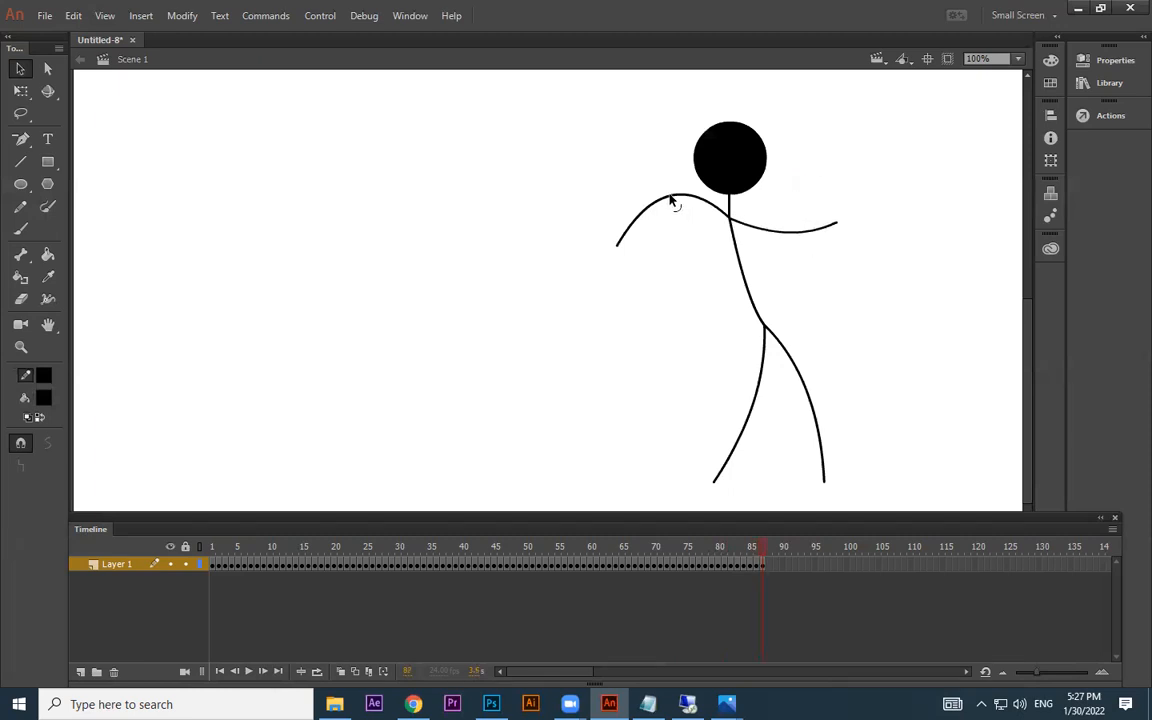
pyautogui.moveTo(671, 201); pyautogui.dragTo(671, 236)
# - Preview the animation as a test movie, close it and scrub back to frame 84
pyautogui.hotkey('ctrl', 'Return')
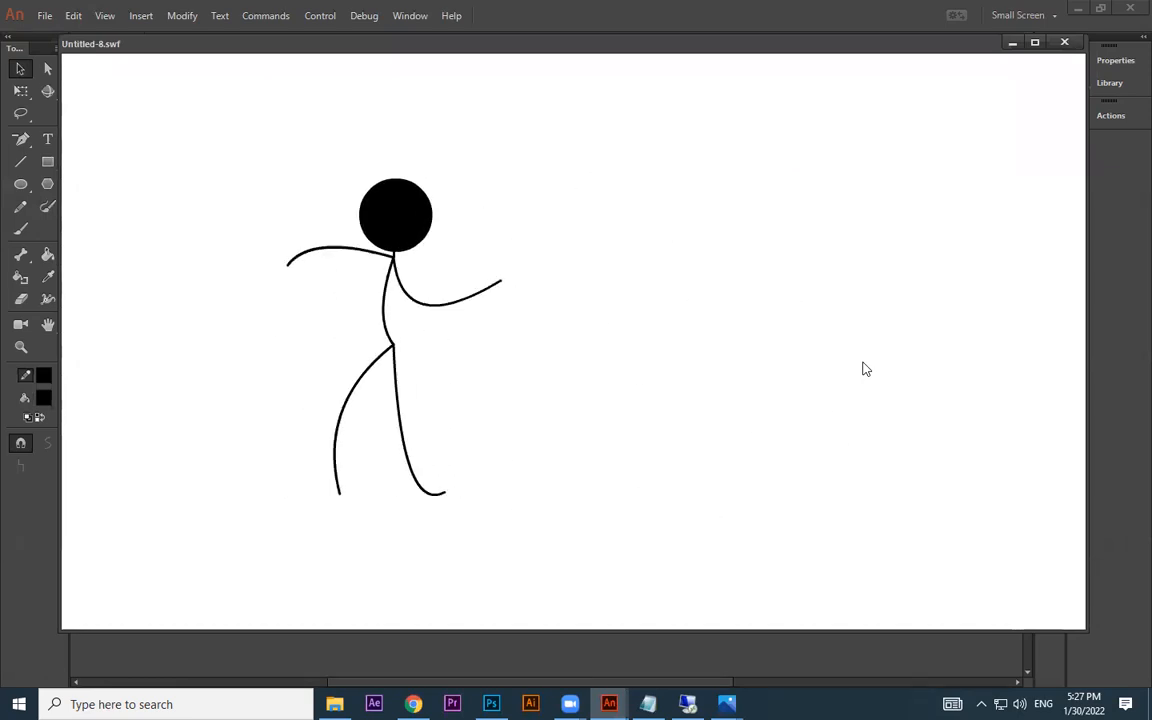
pyautogui.click(1066, 43)
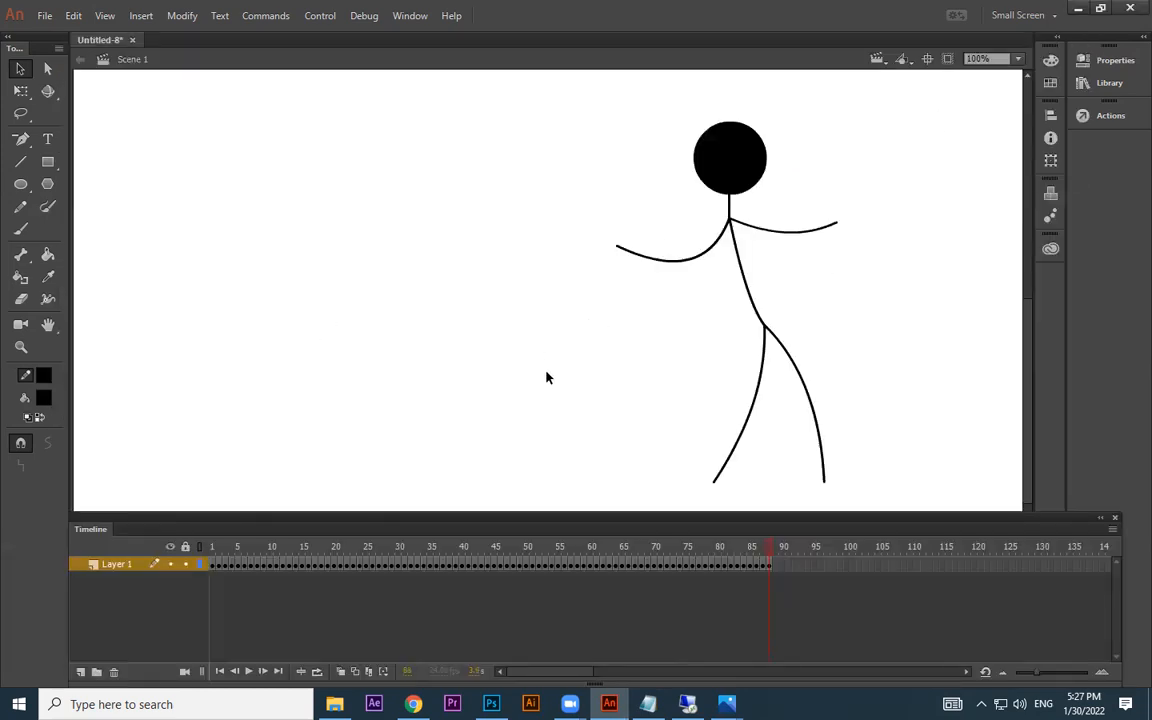
pyautogui.scroll(-2, 545, 378)
pyautogui.moveTo(771, 549); pyautogui.dragTo(742, 530)
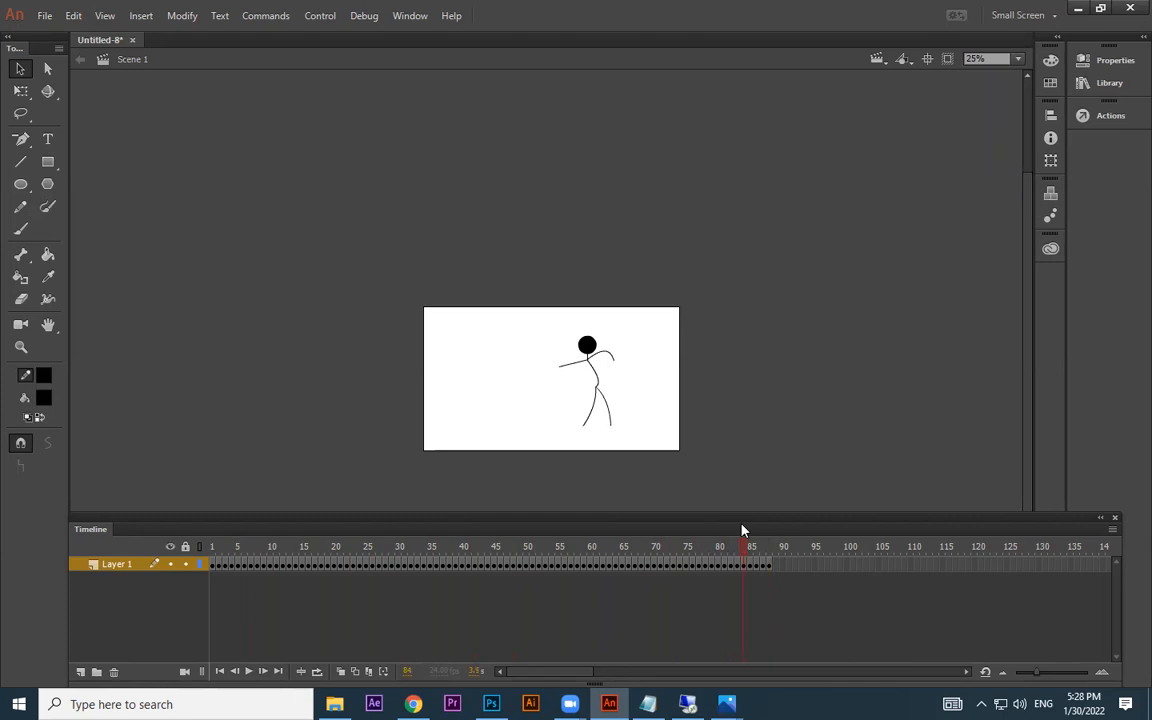
pyautogui.hotkey('ctrl', '=')
pyautogui.press('space')
pyautogui.moveTo(776, 419); pyautogui.dragTo(764, 348)
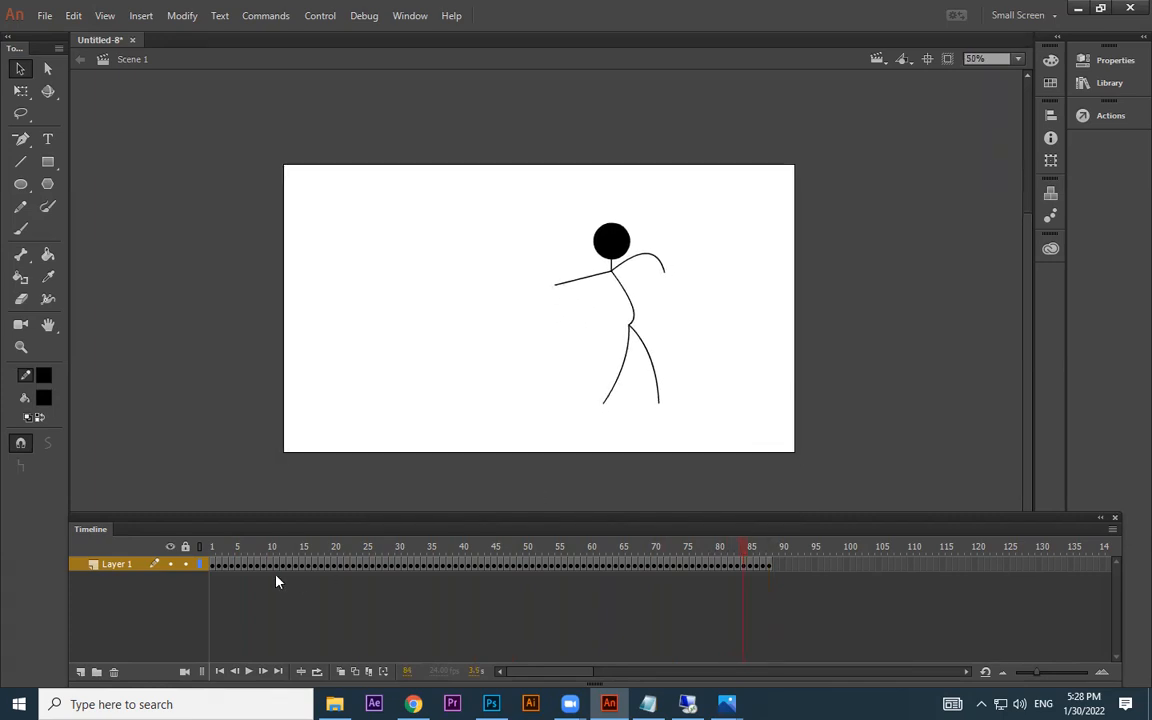
# - Add a new layer beneath Layer 1 and select its first frame
pyautogui.click(212, 562)
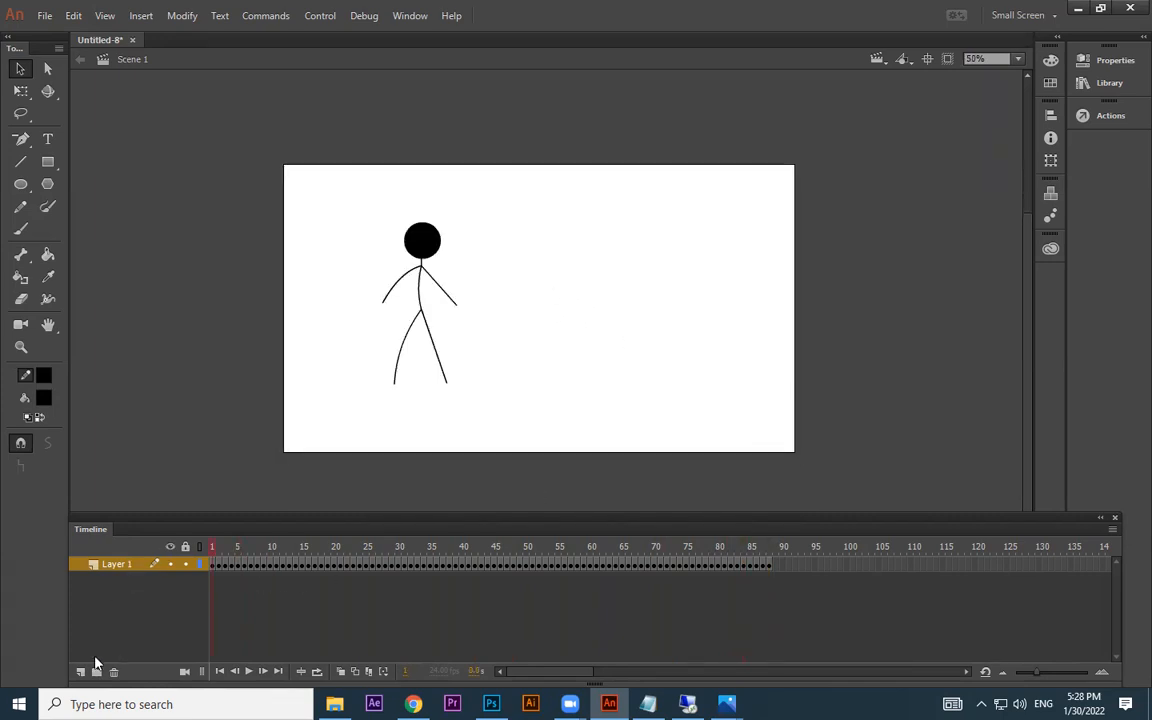
pyautogui.click(81, 672)
pyautogui.click(129, 566)
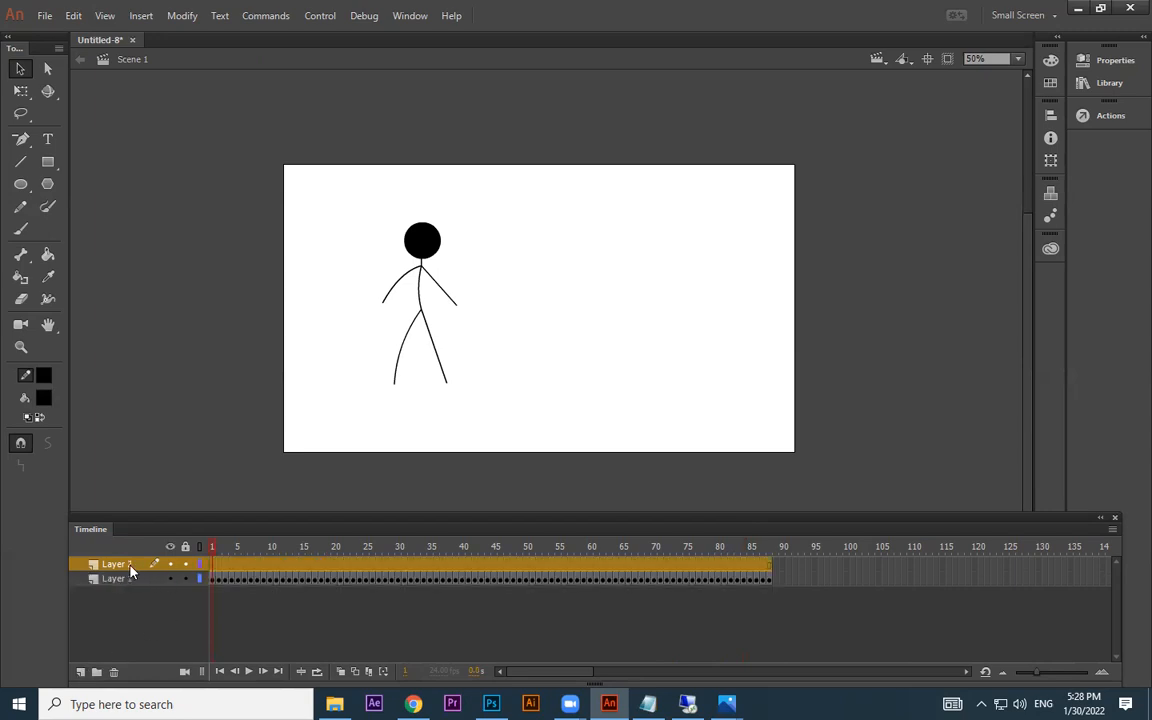
pyautogui.moveTo(129, 566); pyautogui.dragTo(141, 612)
pyautogui.click(216, 580)
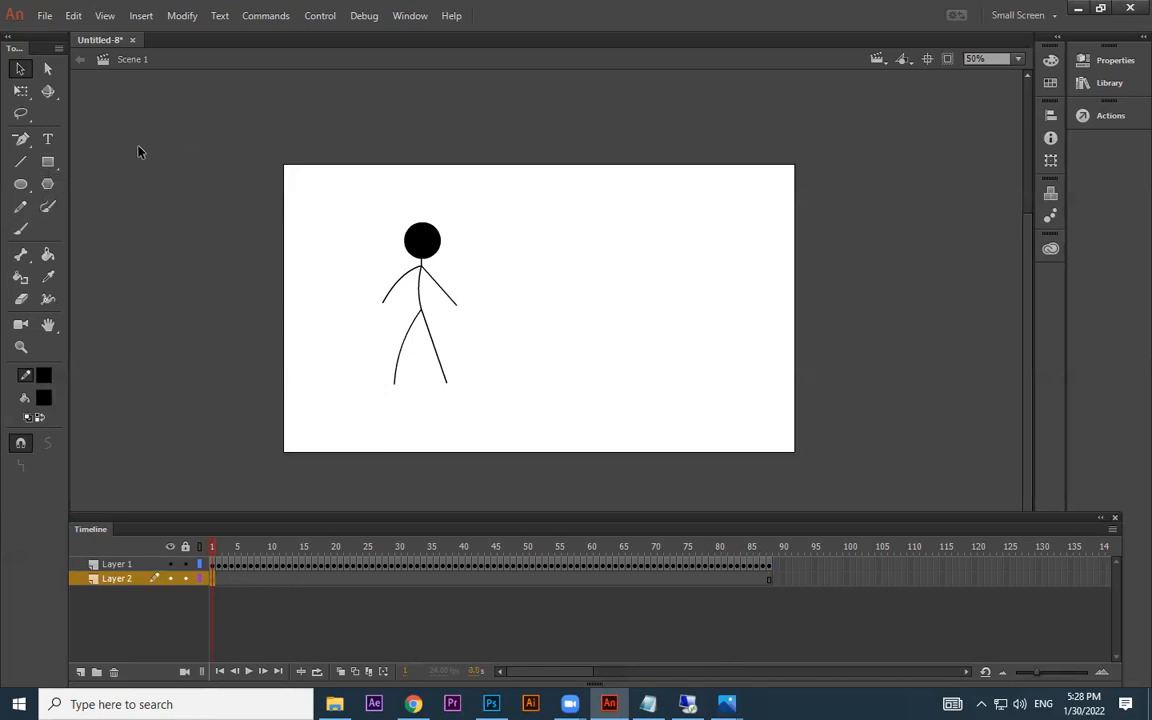
# - Try covering the stage with a rectangle filled with the white-to-black radial gradient
pyautogui.click(47, 161)
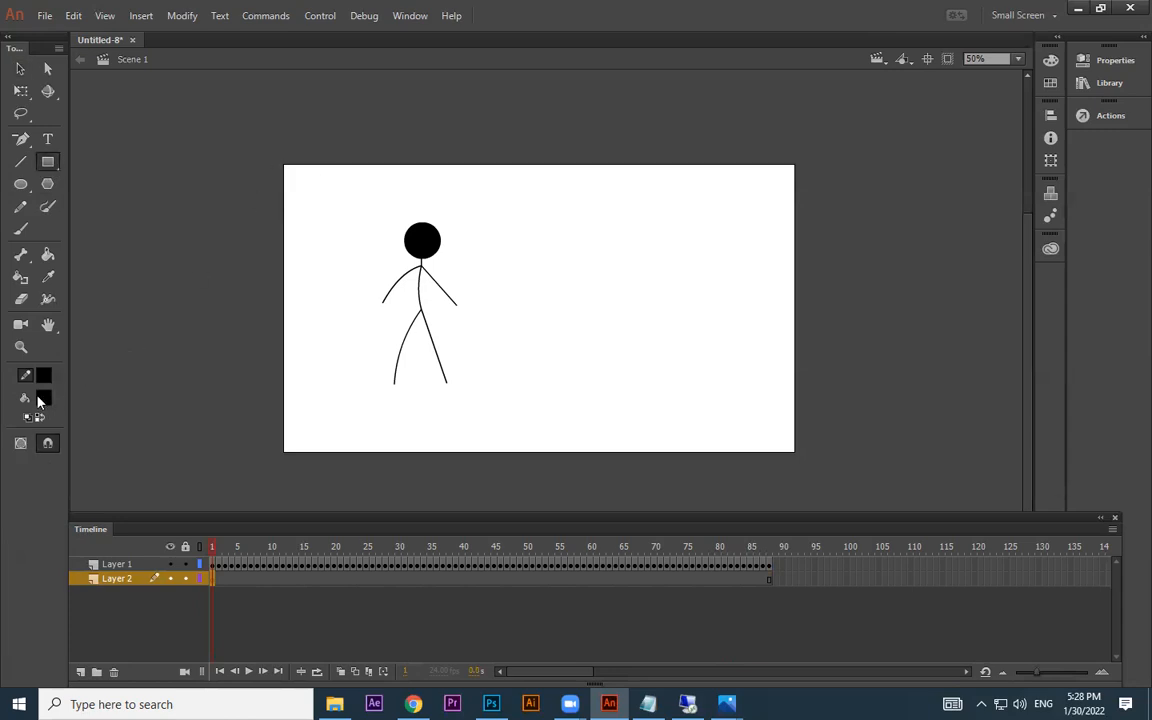
pyautogui.click(42, 399)
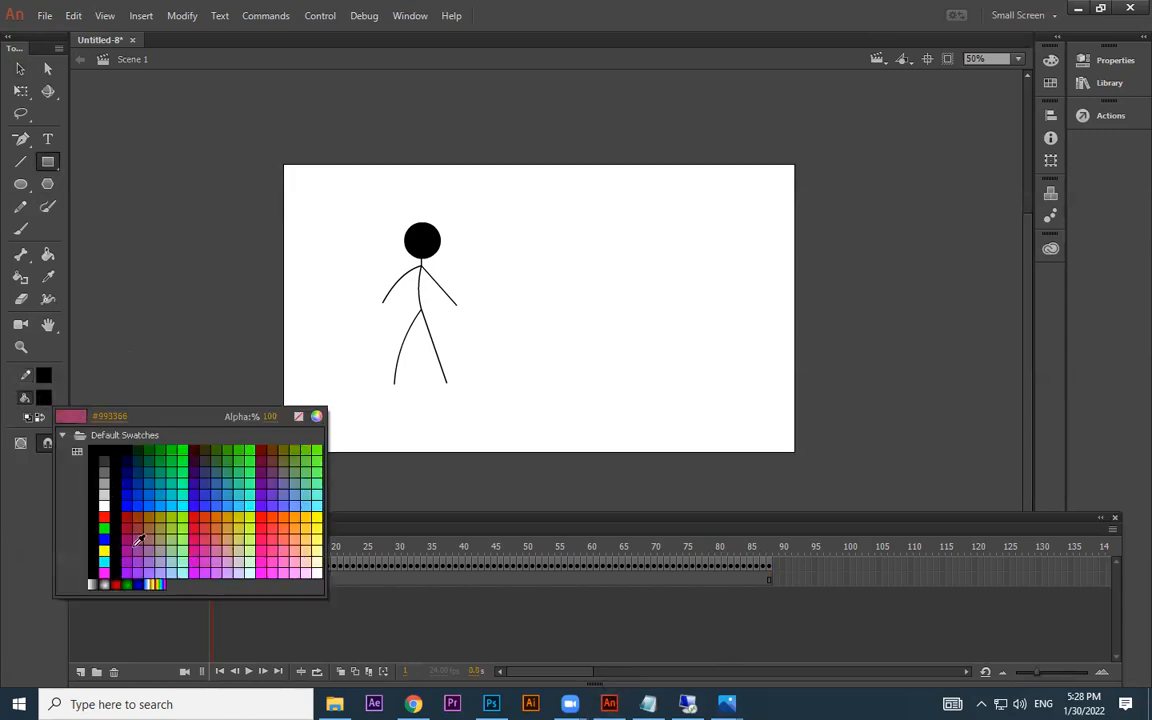
pyautogui.click(104, 584)
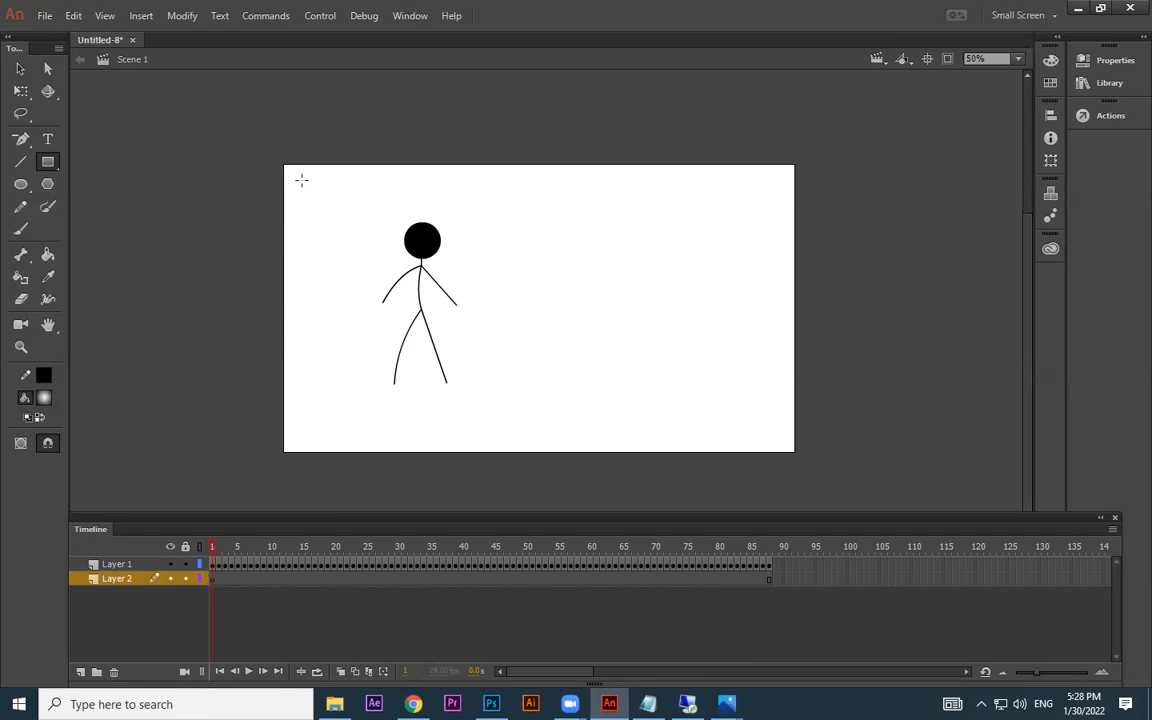
pyautogui.moveTo(285, 163); pyautogui.dragTo(799, 453)
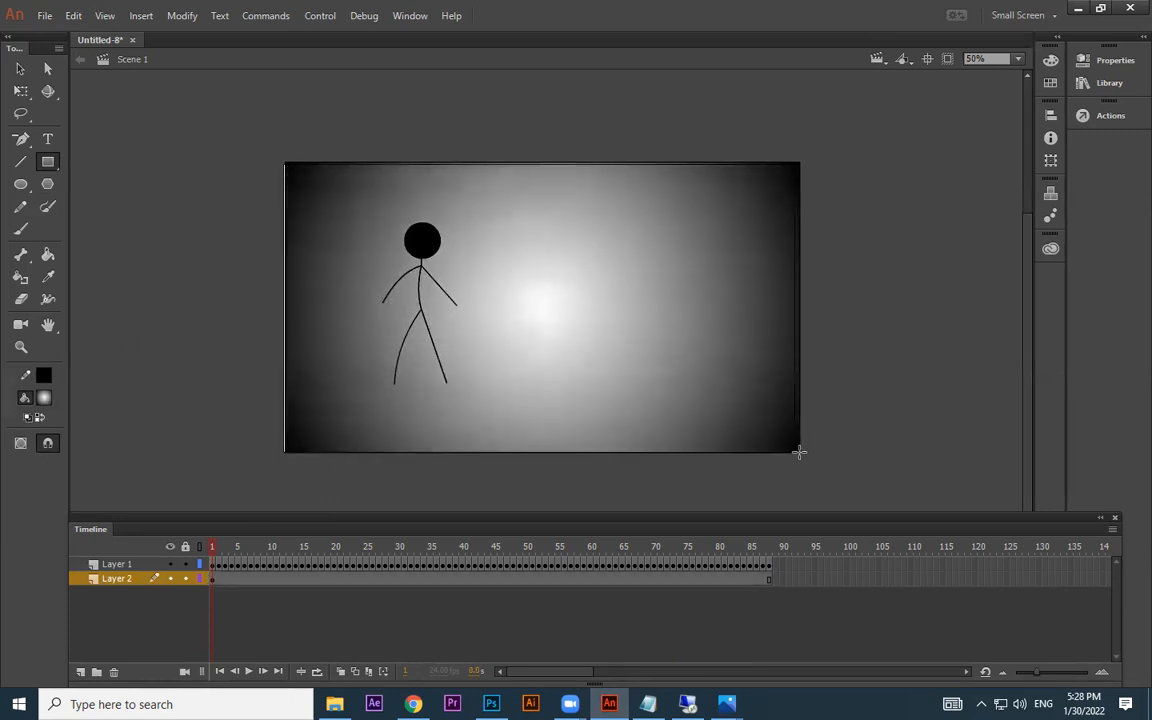
pyautogui.hotkey('ctrl', 'z')
pyautogui.click(40, 401)
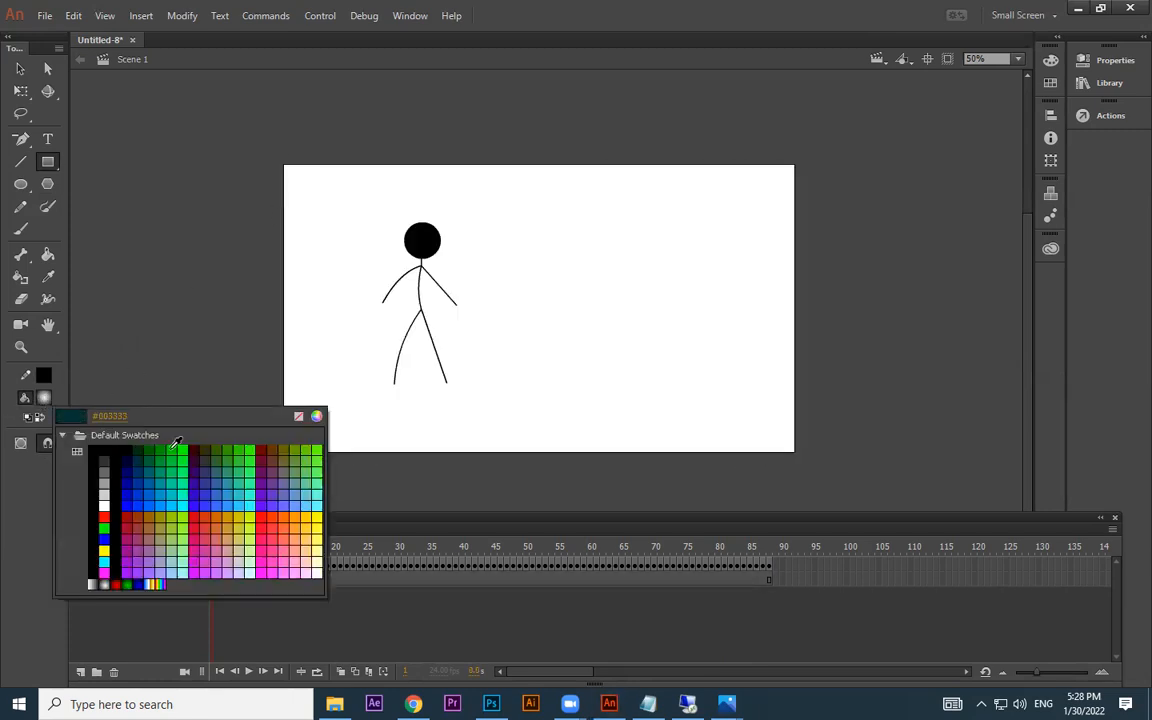
pyautogui.click(247, 150)
pyautogui.moveTo(242, 130); pyautogui.dragTo(382, 302)
pyautogui.moveTo(546, 421); pyautogui.dragTo(848, 468)
pyautogui.hotkey('ctrl', 'z')
# - Draw a rectangle with the white-to-black radial gradient on Layer 2, extending past the stage on every side
pyautogui.click(40, 399)
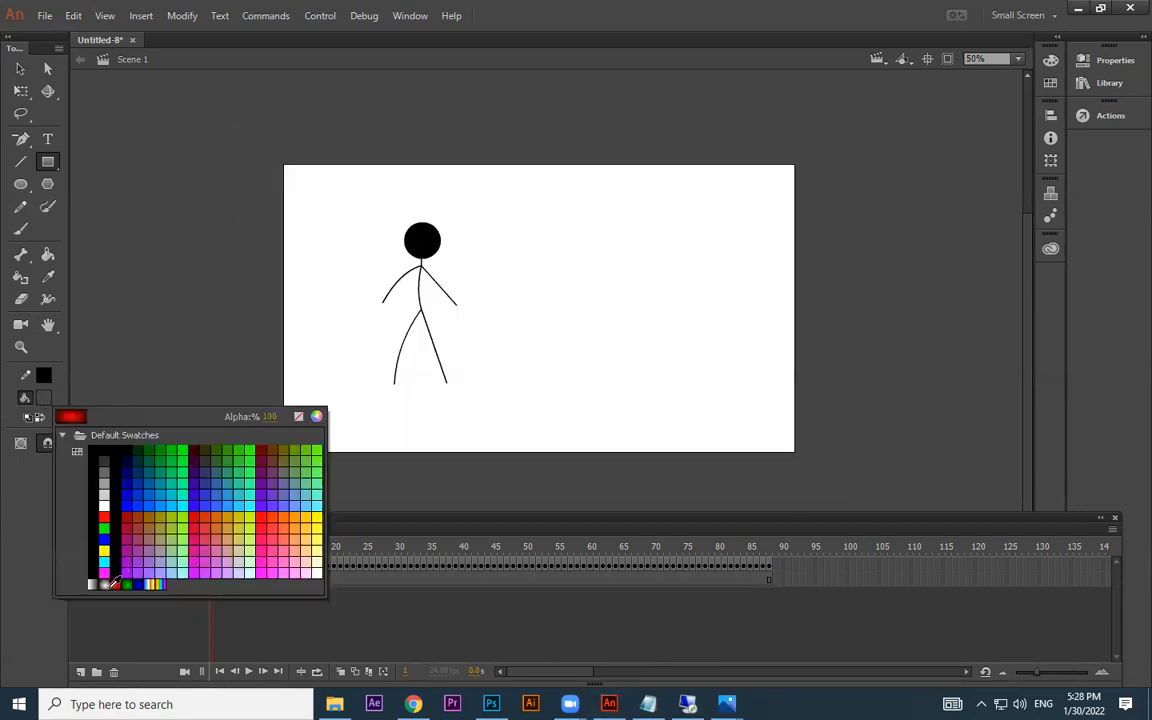
pyautogui.click(104, 584)
pyautogui.moveTo(238, 130)
pyautogui.mouseDown()
pyautogui.moveTo(373, 308)
pyautogui.moveTo(865, 483)
pyautogui.moveTo(823, 485)
pyautogui.mouseUp()
# - Preview the animation over the gradient background, close the test movie and delete Layer 2
pyautogui.hotkey('ctrl', 'Return')
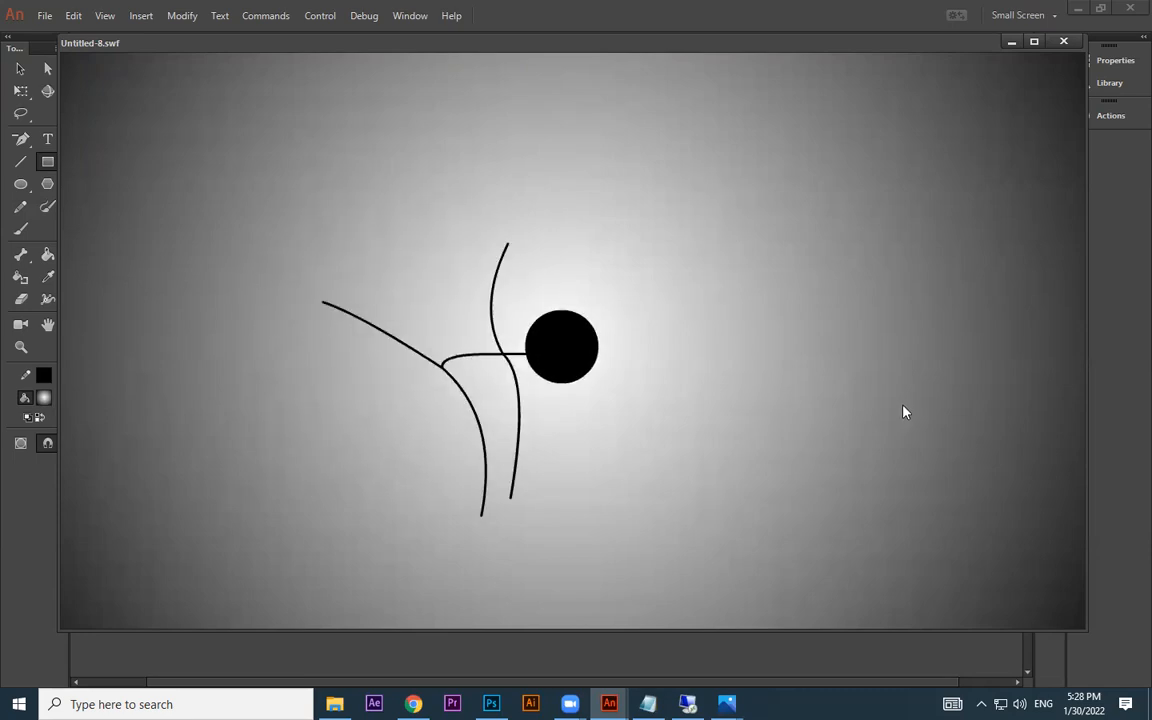
pyautogui.click(1064, 41)
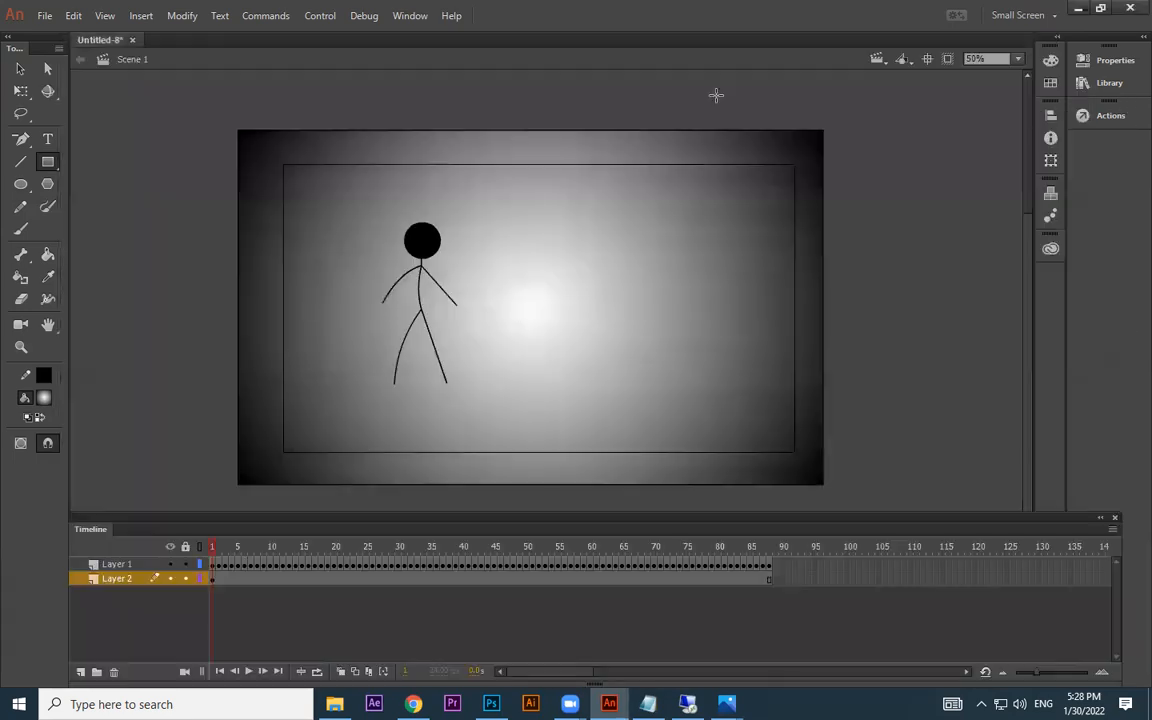
pyautogui.rightClick(128, 581)
pyautogui.click(210, 265)
# - Move the stick figure's front hand slightly up and forward in frame 35
pyautogui.moveTo(225, 550); pyautogui.dragTo(451, 559)
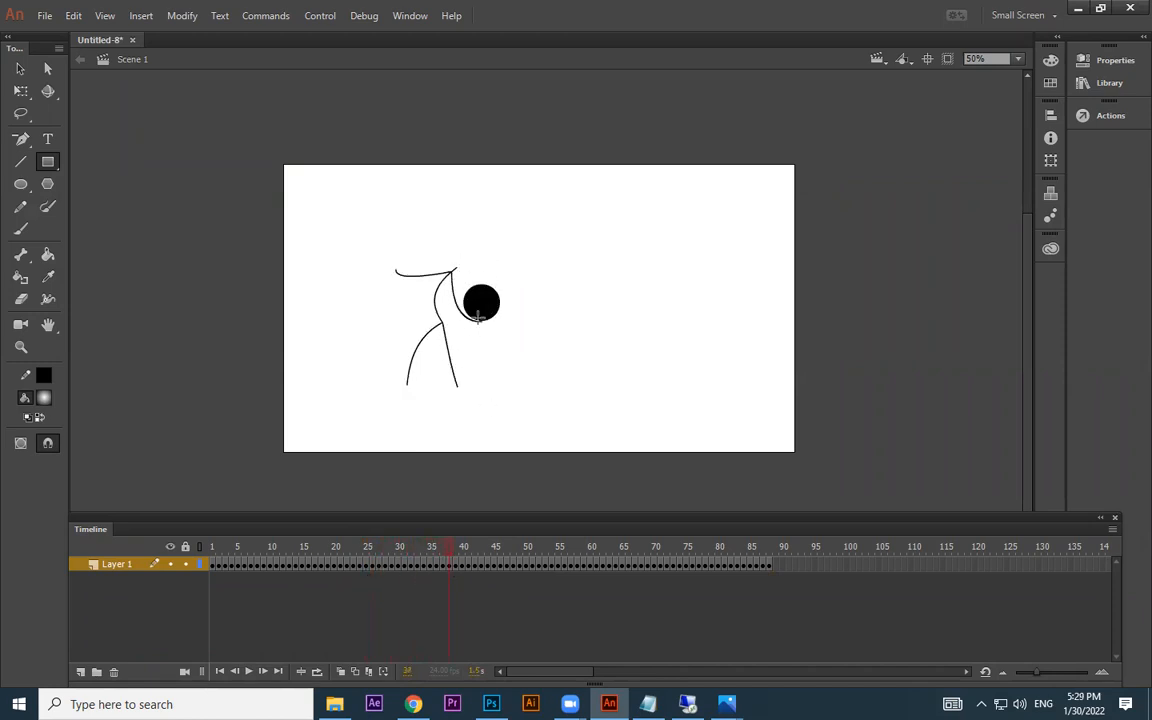
pyautogui.hotkey('ctrl', '=')
pyautogui.moveTo(490, 411); pyautogui.dragTo(539, 284)
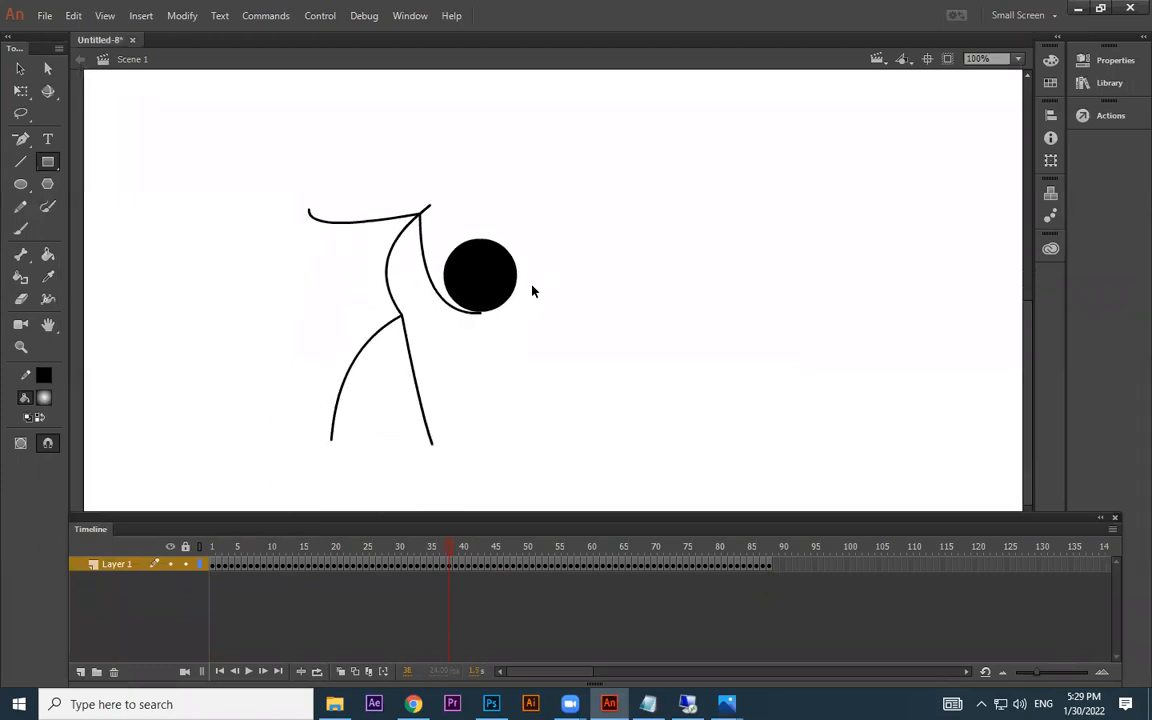
pyautogui.press('v')
pyautogui.moveTo(450, 553)
pyautogui.mouseDown()
pyautogui.moveTo(434, 553)
pyautogui.moveTo(468, 550)
pyautogui.moveTo(433, 551)
pyautogui.mouseUp()
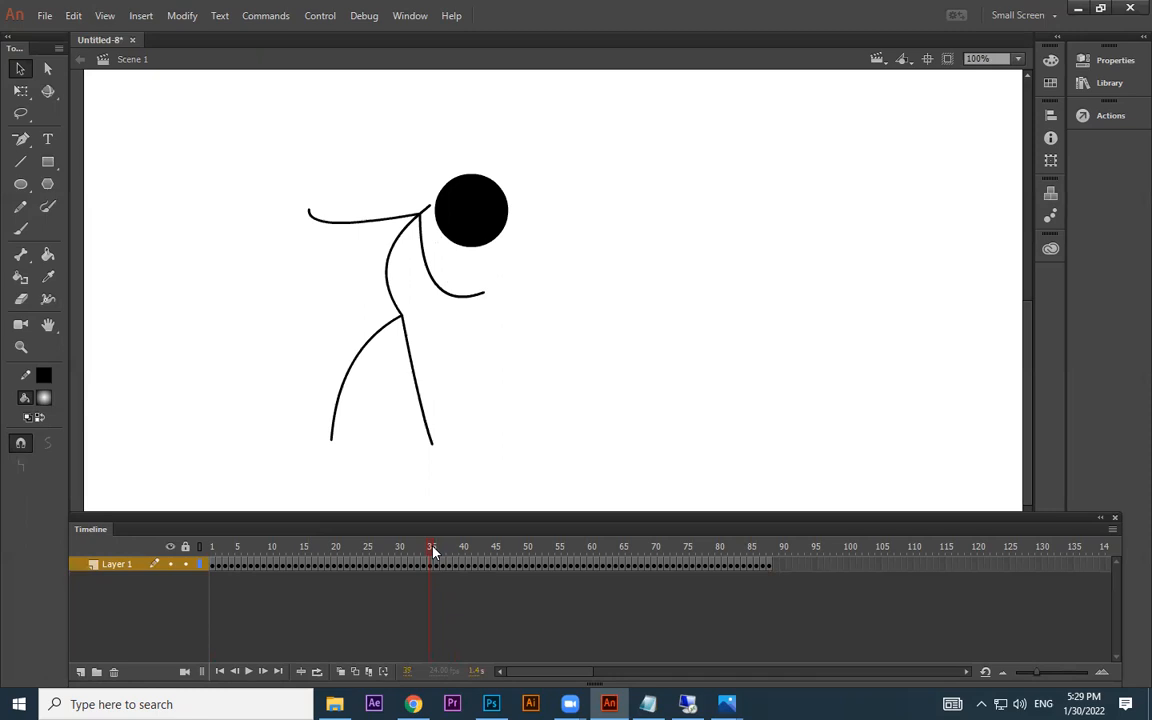
pyautogui.moveTo(425, 551); pyautogui.dragTo(433, 553)
pyautogui.moveTo(477, 298); pyautogui.dragTo(489, 280)
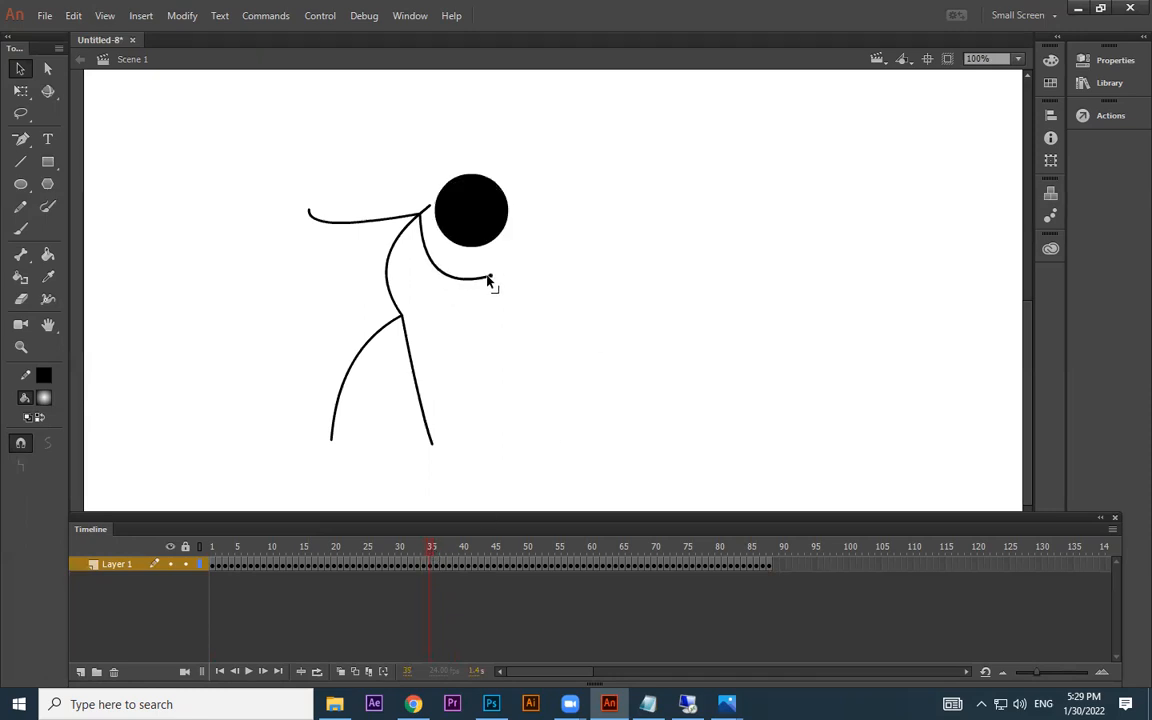
# - Check the poses in frames 36 to 42 and reshape the front arm's curve in frame 43
pyautogui.click(435, 567)
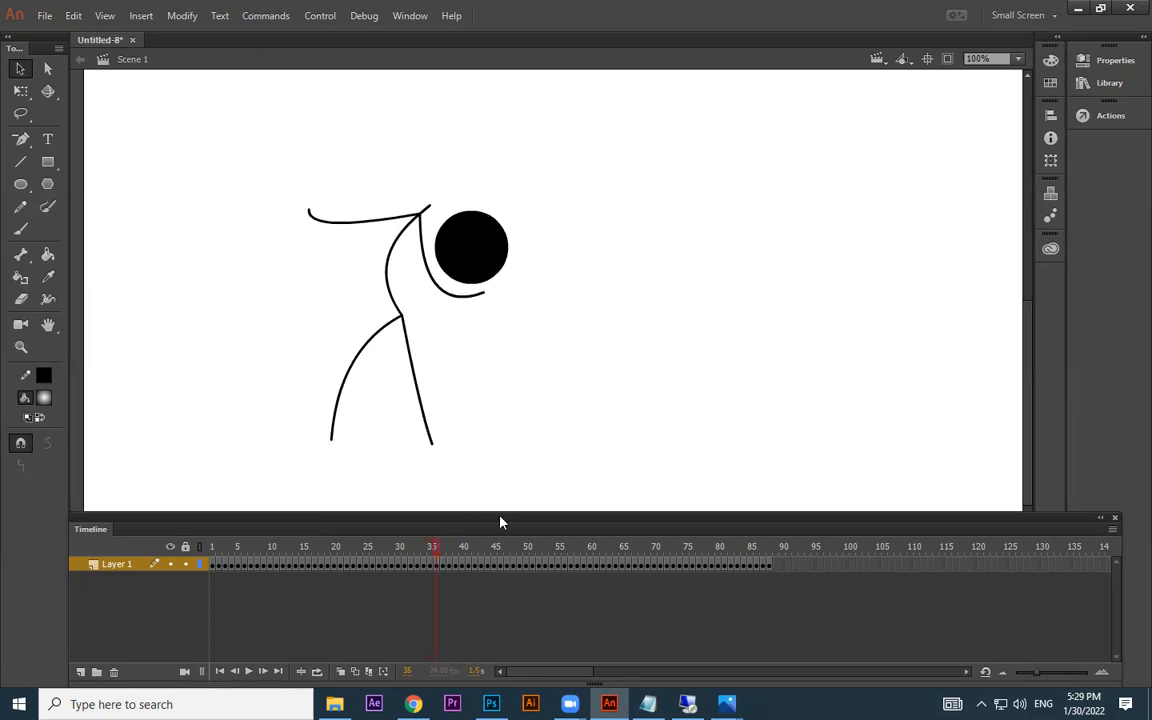
pyautogui.click(444, 567)
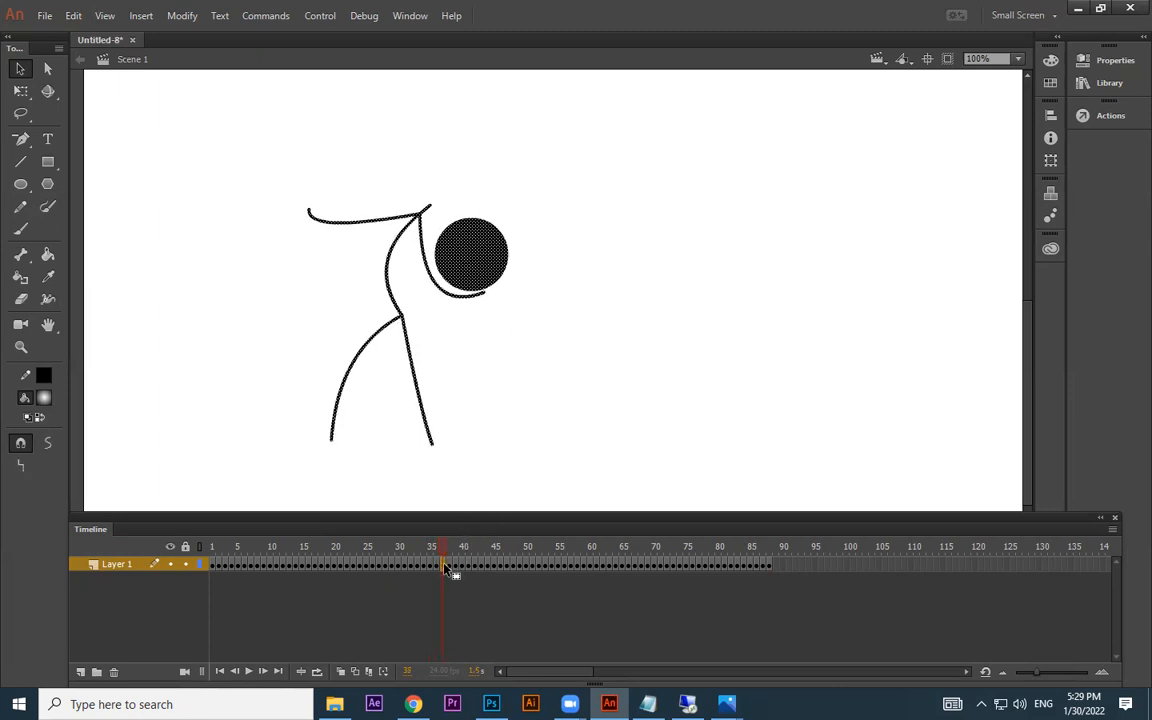
pyautogui.click(451, 567)
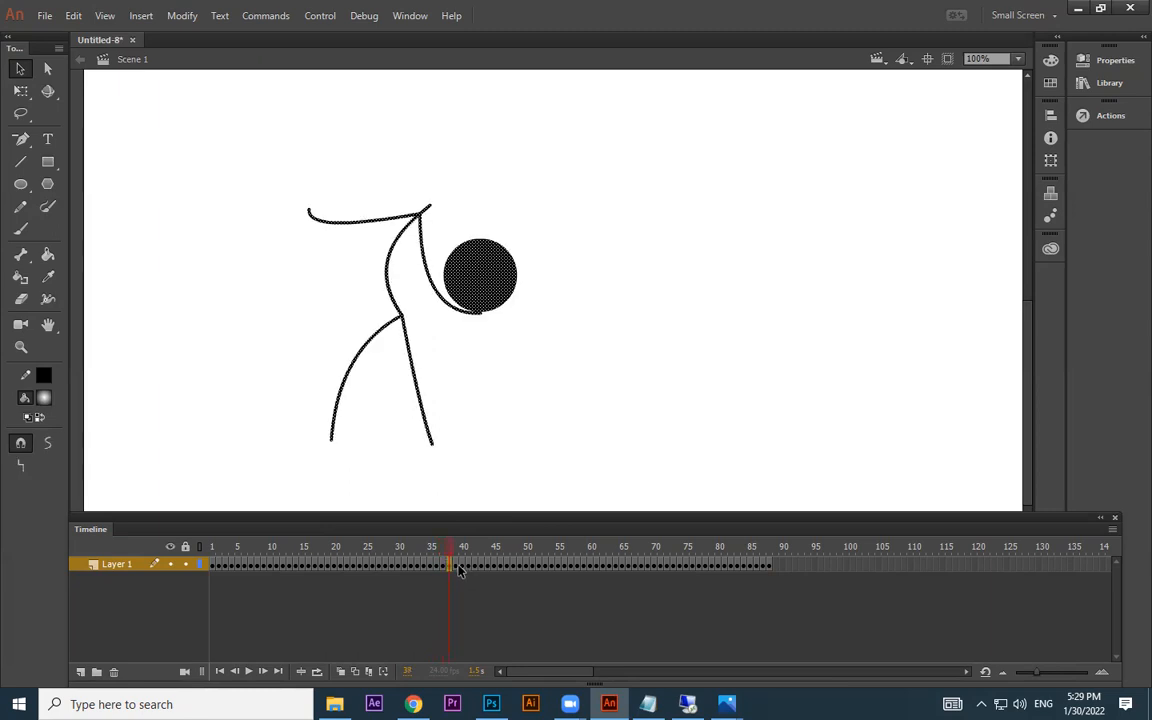
pyautogui.click(467, 567)
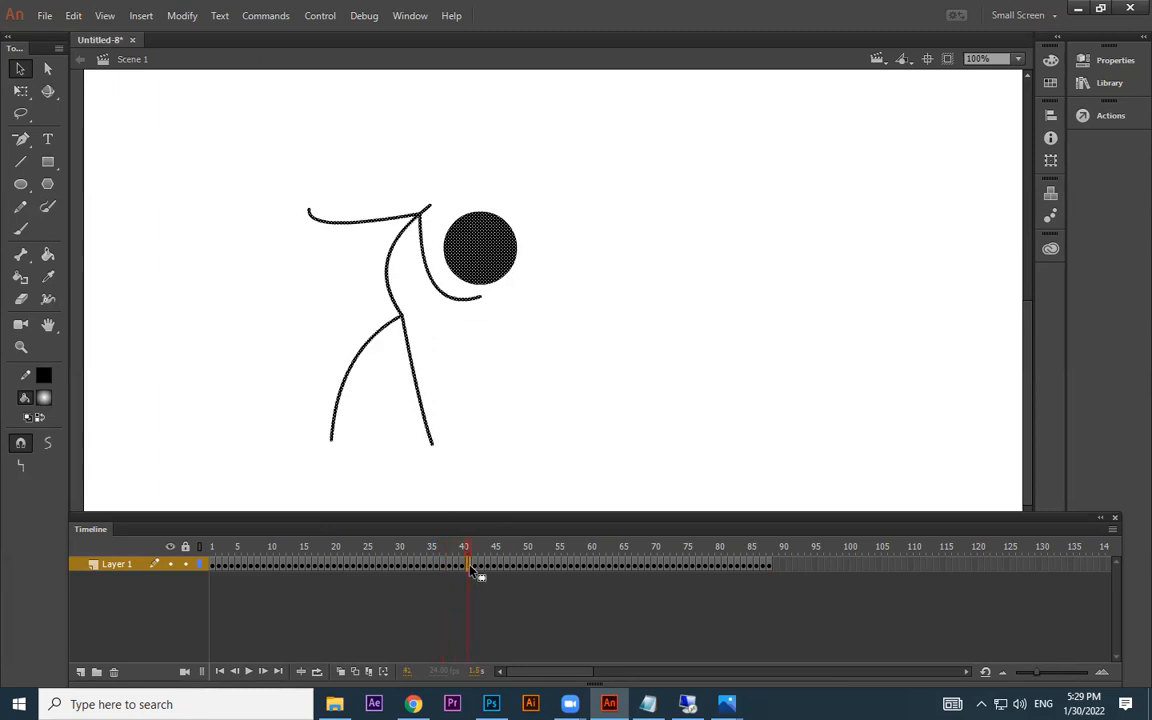
pyautogui.click(476, 567)
pyautogui.click(562, 360)
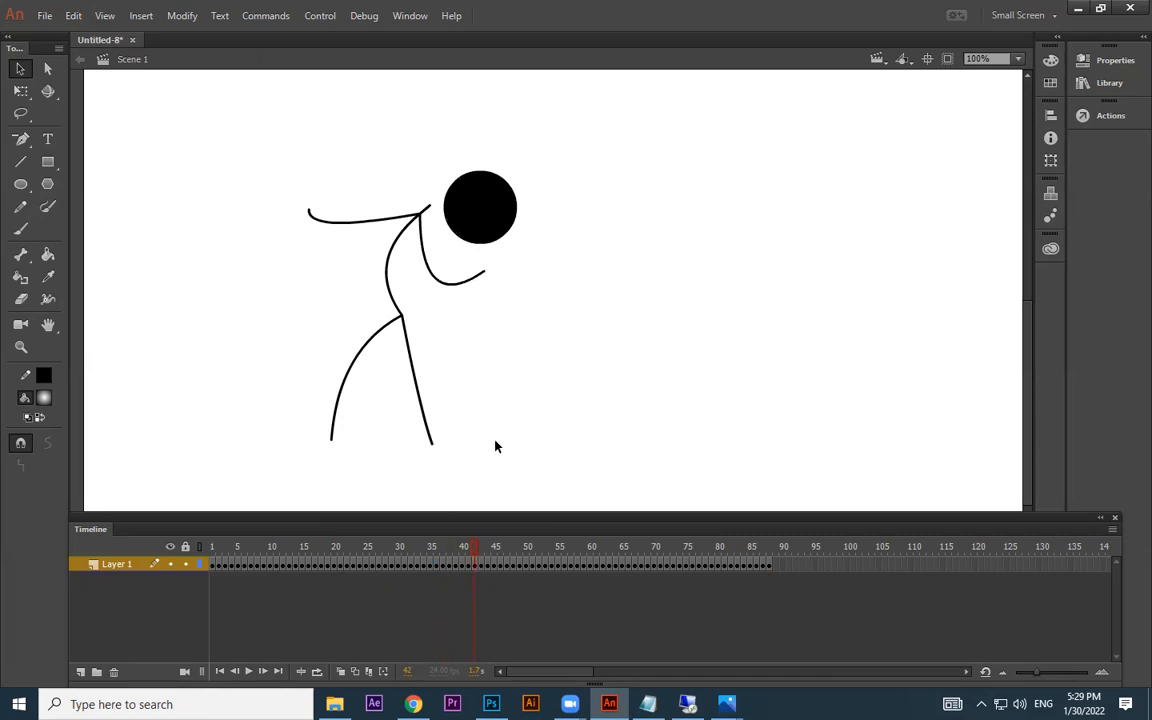
pyautogui.click(481, 567)
pyautogui.moveTo(484, 263); pyautogui.dragTo(452, 257)
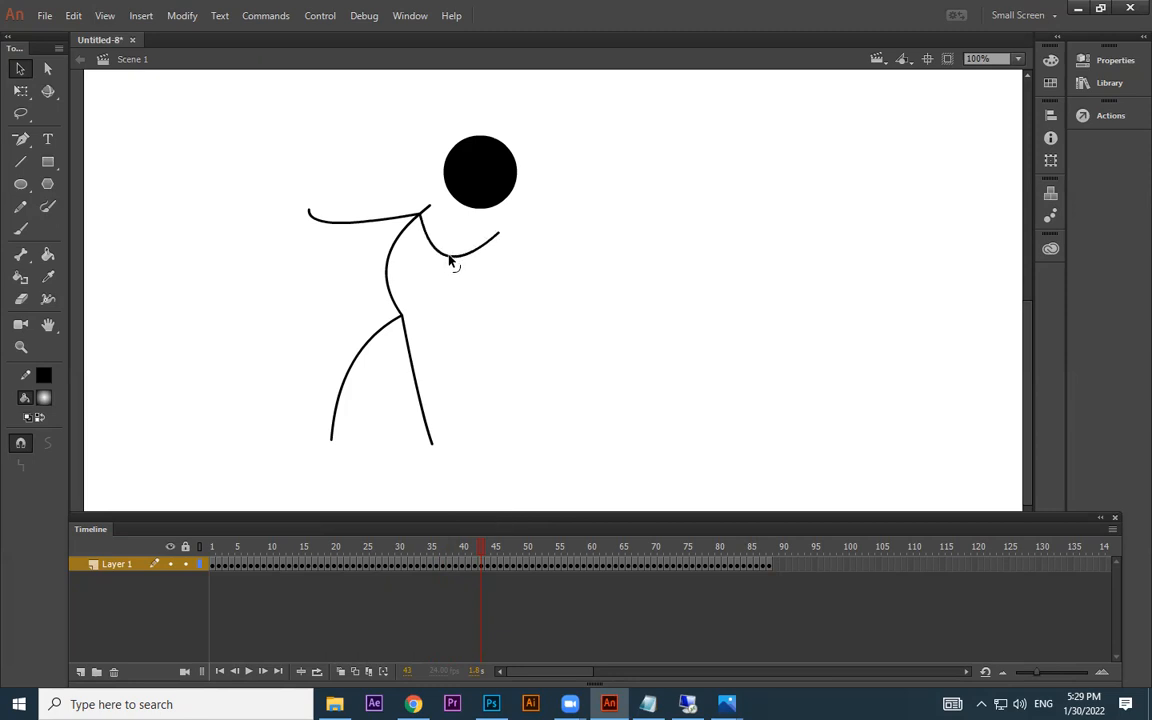
# - Raise the front foot up and forward in frame 55 so the leg curves ahead of the body
pyautogui.click(497, 550)
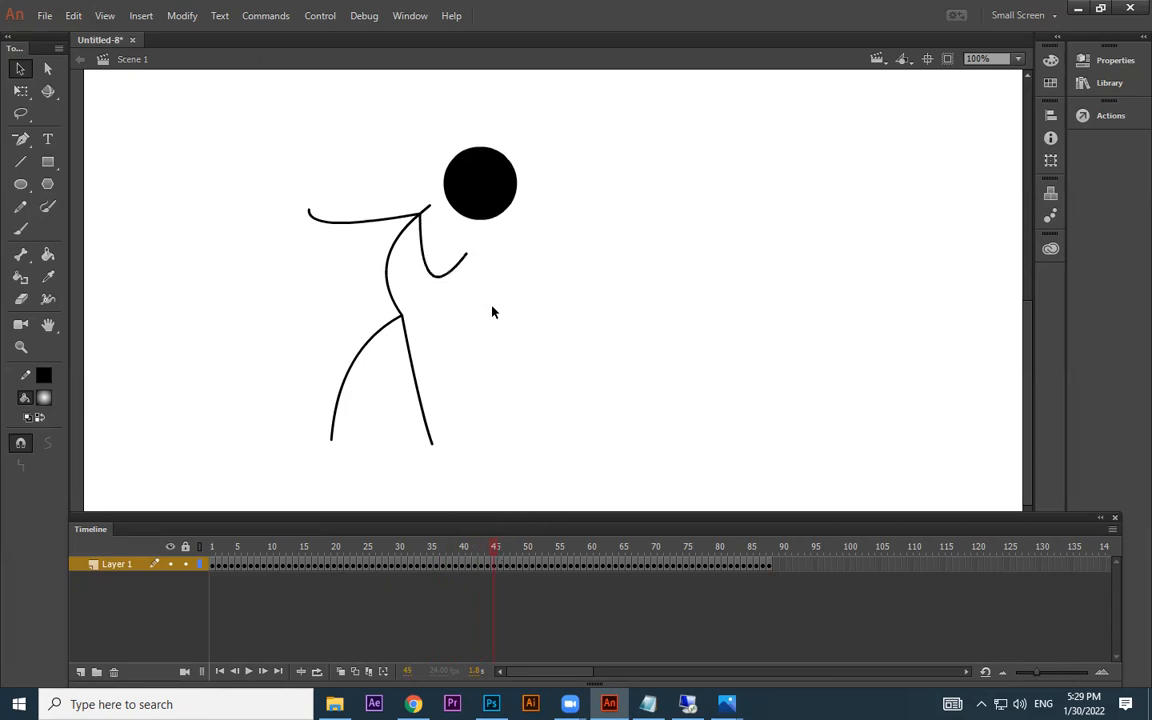
pyautogui.click(514, 550)
pyautogui.moveTo(514, 550); pyautogui.dragTo(560, 548)
pyautogui.moveTo(476, 407); pyautogui.dragTo(507, 360)
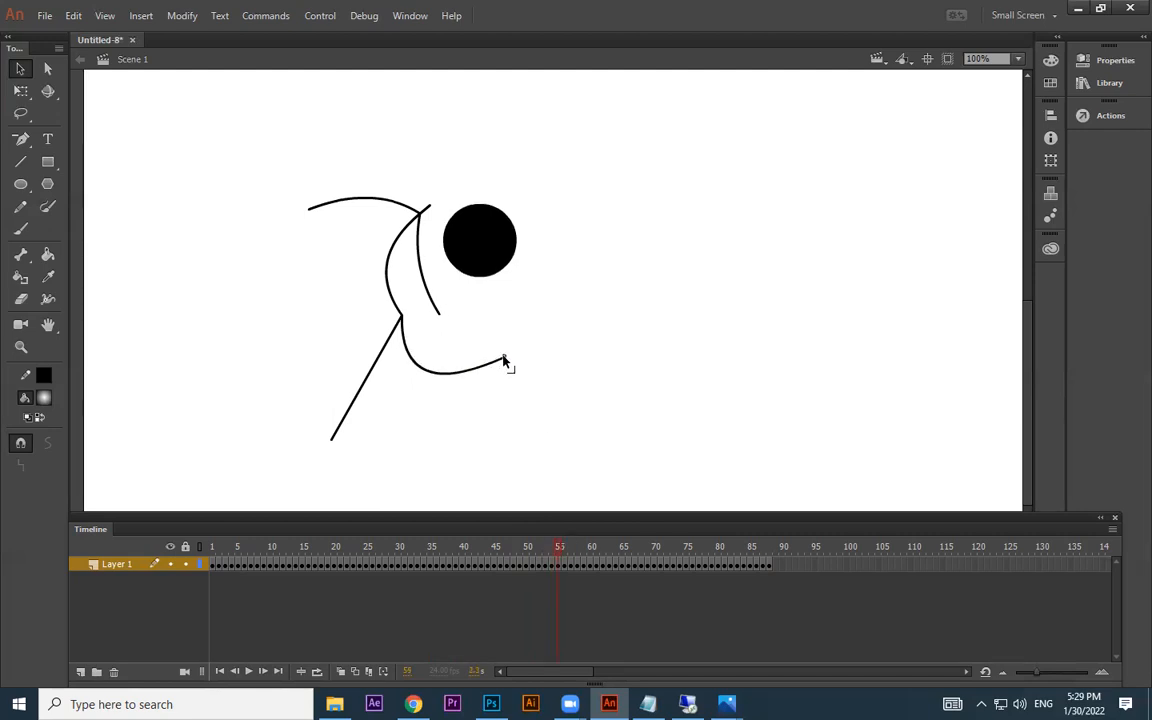
# - Preview the stick figure animation as a test movie and close the preview
pyautogui.moveTo(556, 549)
pyautogui.mouseDown()
pyautogui.moveTo(625, 552)
pyautogui.moveTo(540, 552)
pyautogui.mouseUp()
pyautogui.hotkey('ctrl', 'Return')
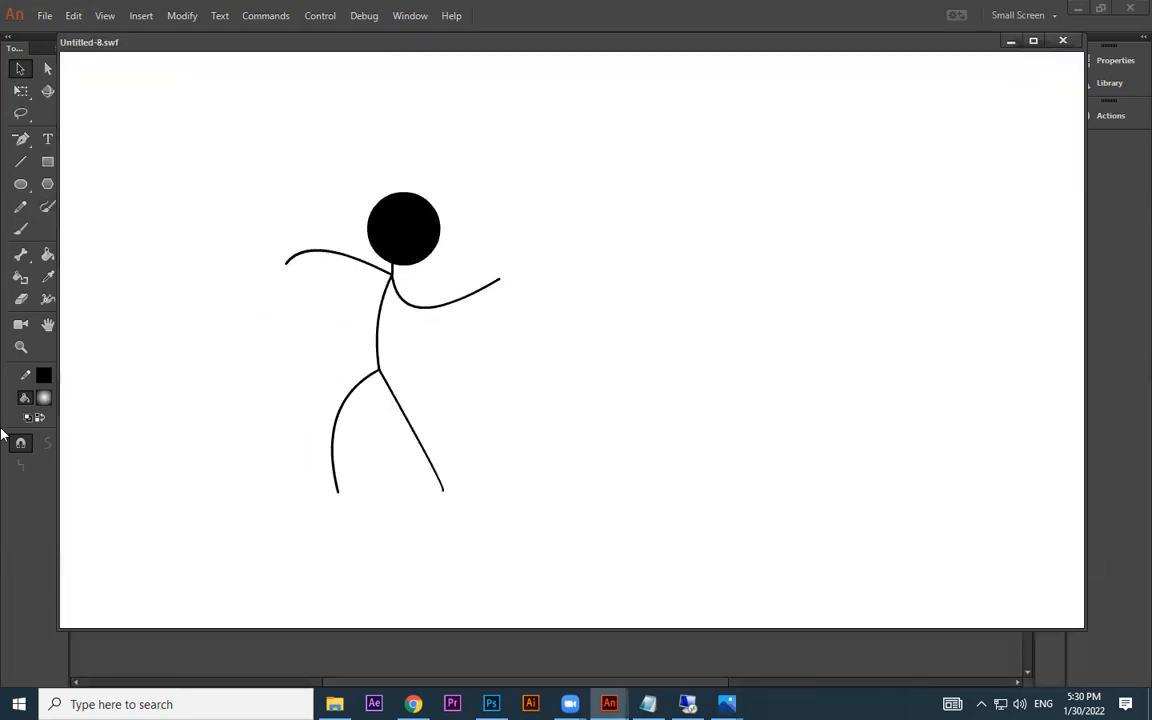
pyautogui.click(1062, 40)
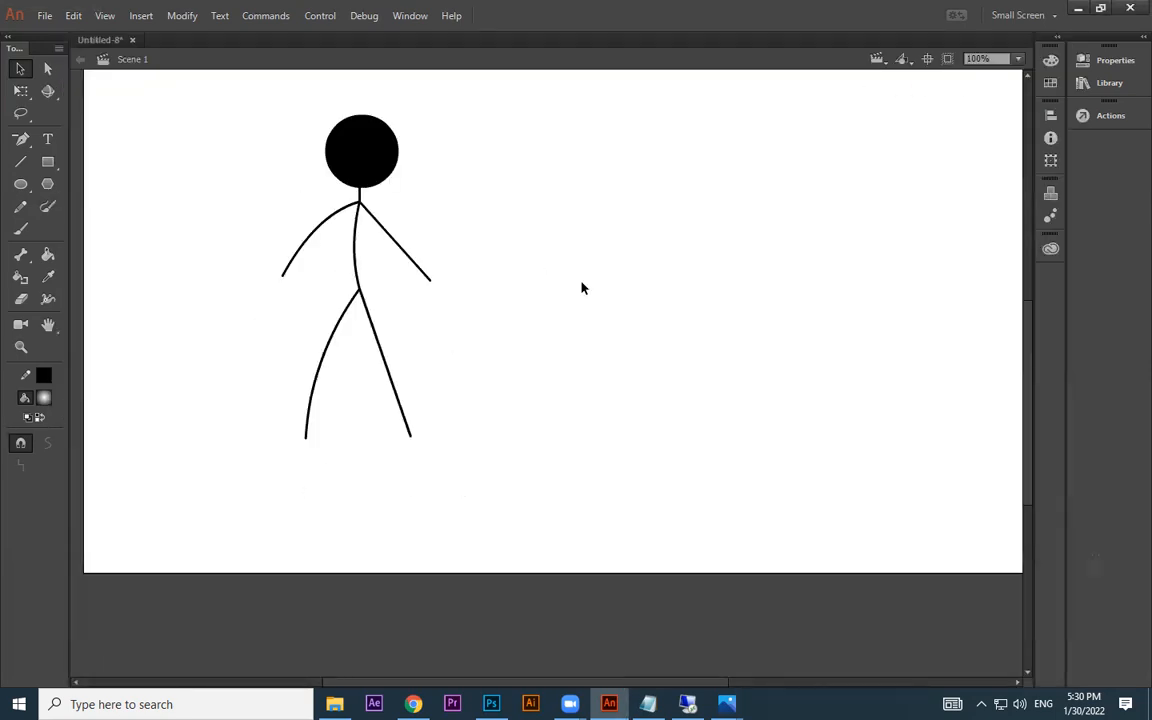
# - Try repositioning and bending the front arm in frame 1, undoing each change
pyautogui.moveTo(232, 547); pyautogui.dragTo(94, 553)
pyautogui.moveTo(210, 547); pyautogui.dragTo(148, 541)
pyautogui.click(20, 68)
pyautogui.moveTo(424, 280); pyautogui.dragTo(388, 303)
pyautogui.hotkey('ctrl', 'z')
pyautogui.hotkey('ctrl', 'z')
pyautogui.hotkey('ctrl', 'z')
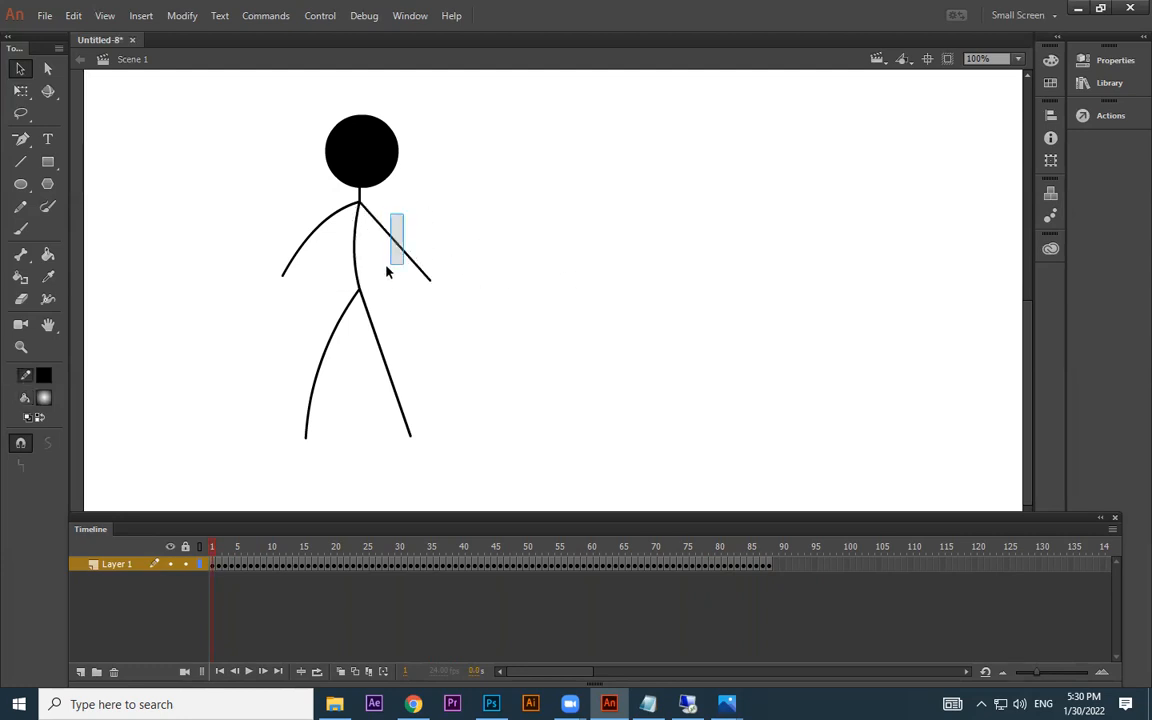
pyautogui.moveTo(391, 237); pyautogui.dragTo(437, 226)
pyautogui.hotkey('ctrl', 'z')
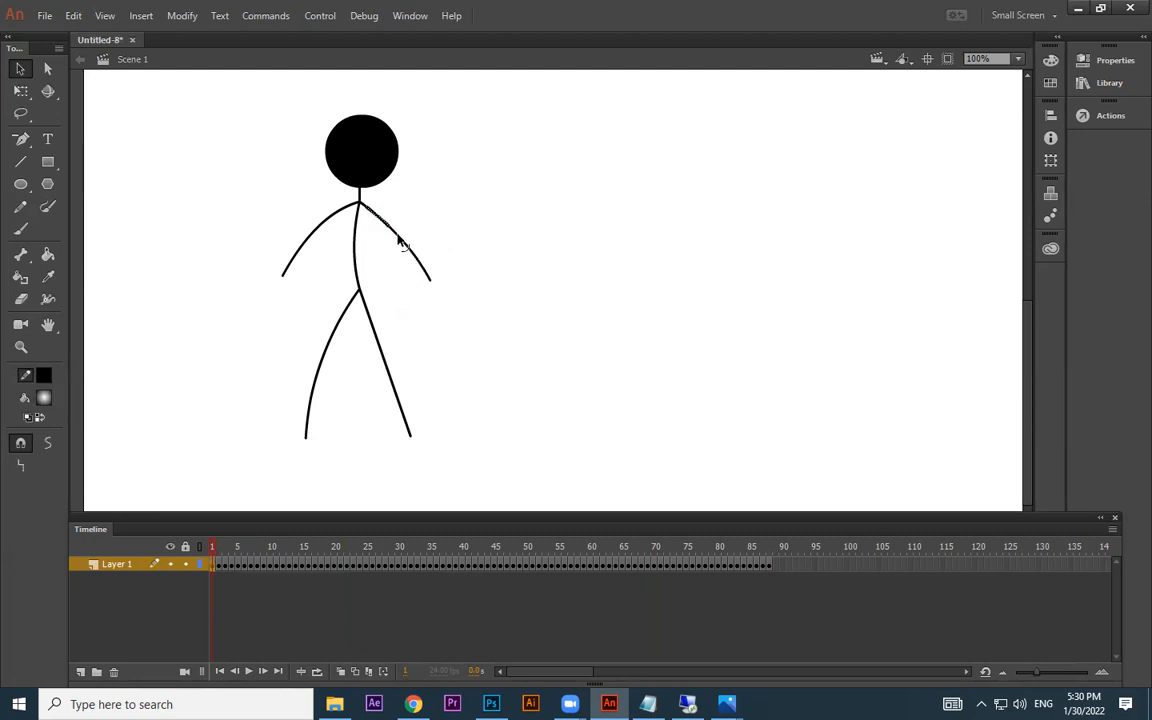
# - Try bending the front arm outward in frame 1, and delete the whole arm
pyautogui.click(428, 233)
pyautogui.moveTo(401, 239)
pyautogui.mouseDown()
pyautogui.moveTo(389, 269)
pyautogui.moveTo(412, 213)
pyautogui.moveTo(396, 271)
pyautogui.moveTo(415, 234)
pyautogui.moveTo(437, 265)
pyautogui.mouseUp()
pyautogui.moveTo(476, 203)
pyautogui.mouseDown()
pyautogui.moveTo(399, 327)
pyautogui.moveTo(377, 258)
pyautogui.moveTo(392, 278)
pyautogui.mouseUp()
pyautogui.press('Delete')
pyautogui.press('Delete')
pyautogui.press('Delete')
# - Try redrawing the front arm in frame 1 with a sharp elbow extending away from the body
pyautogui.moveTo(375, 223); pyautogui.dragTo(428, 296)
pyautogui.moveTo(399, 255); pyautogui.dragTo(441, 268)
pyautogui.moveTo(370, 208); pyautogui.dragTo(455, 243)
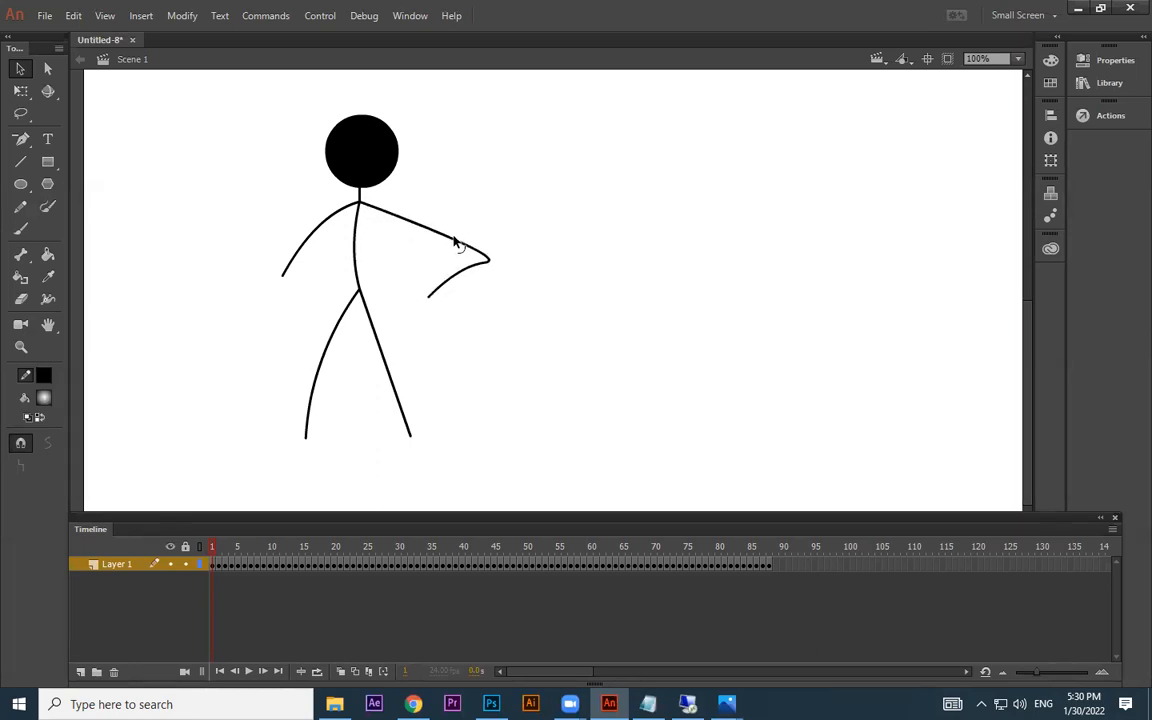
# - Replace the sharply bent front arm in frame 1 with one smooth curve from the shoulder to the hand
pyautogui.moveTo(386, 204); pyautogui.dragTo(541, 335)
pyautogui.press('Delete')
pyautogui.moveTo(385, 212); pyautogui.dragTo(447, 290)
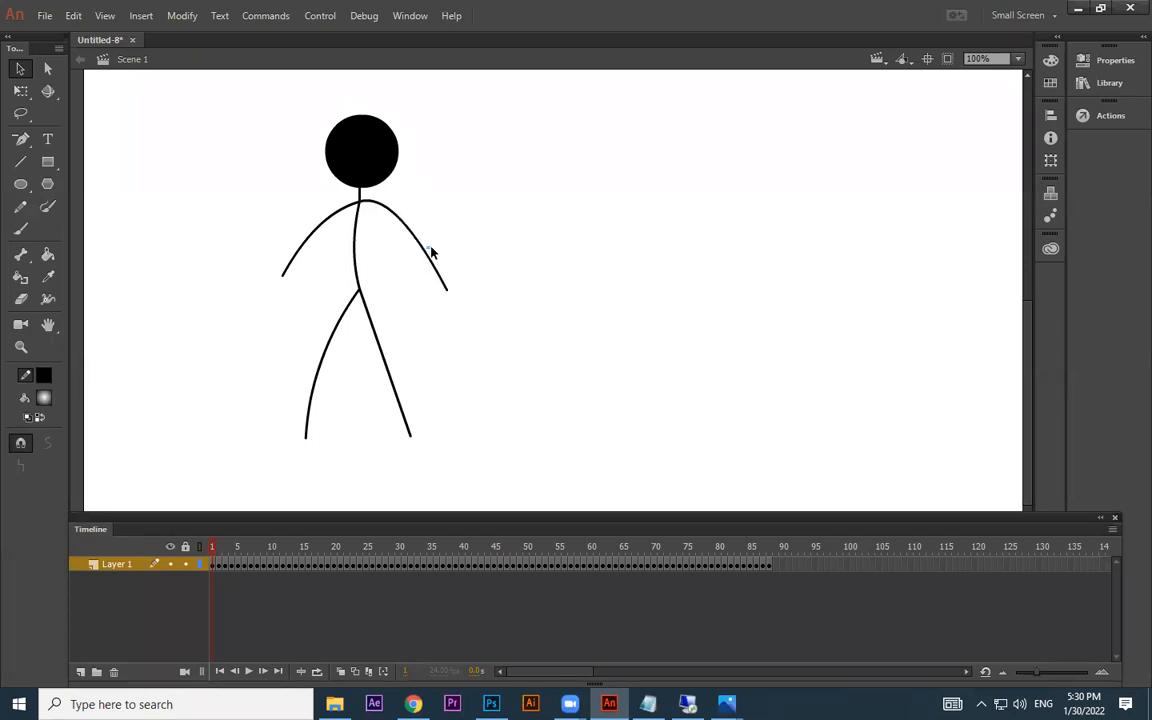